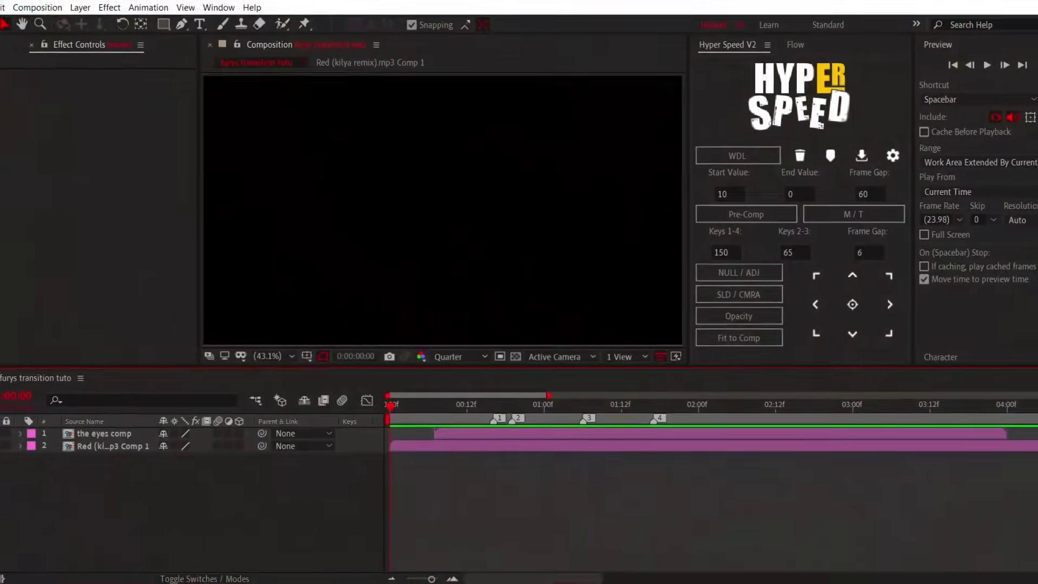
Step: Review the composition settings and close them without changes
{"action": "left_click", "coordinate": [65, 24]}
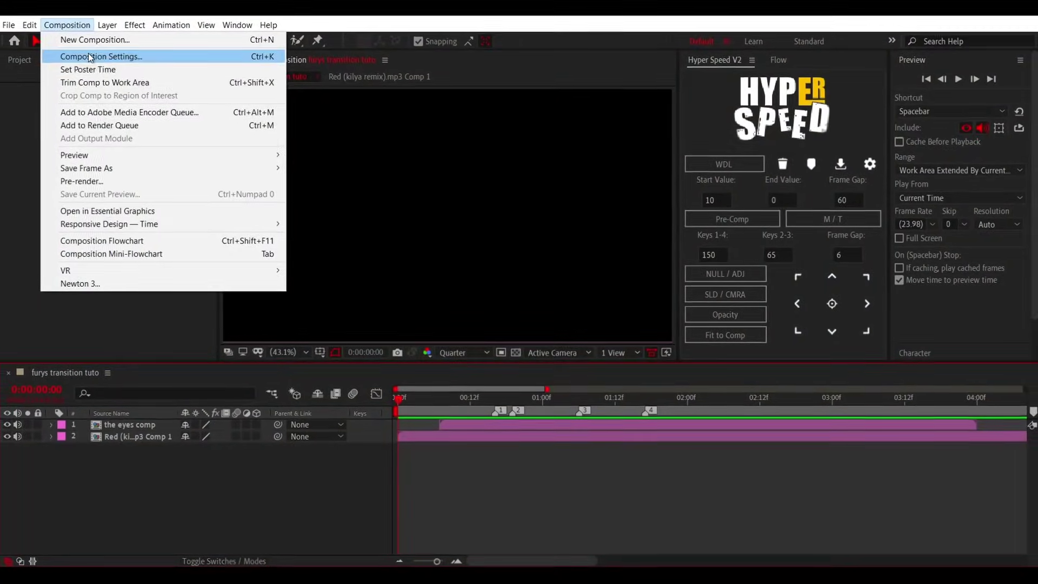
{"action": "left_click", "coordinate": [88, 53]}
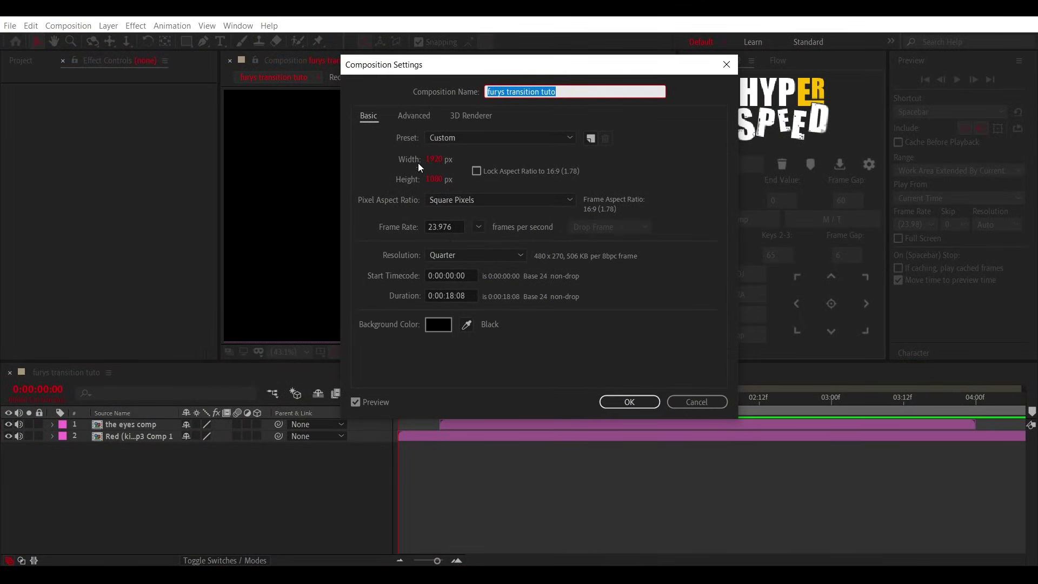
{"action": "left_click", "coordinate": [702, 407]}
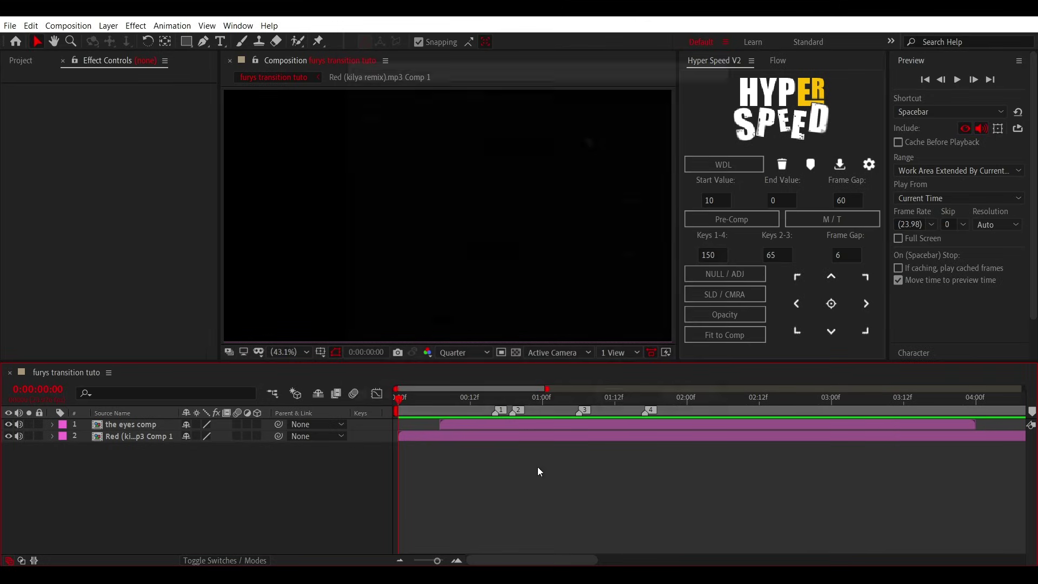
Step: Preview the imported paintings in the Project panel
{"action": "left_click", "coordinate": [31, 67]}
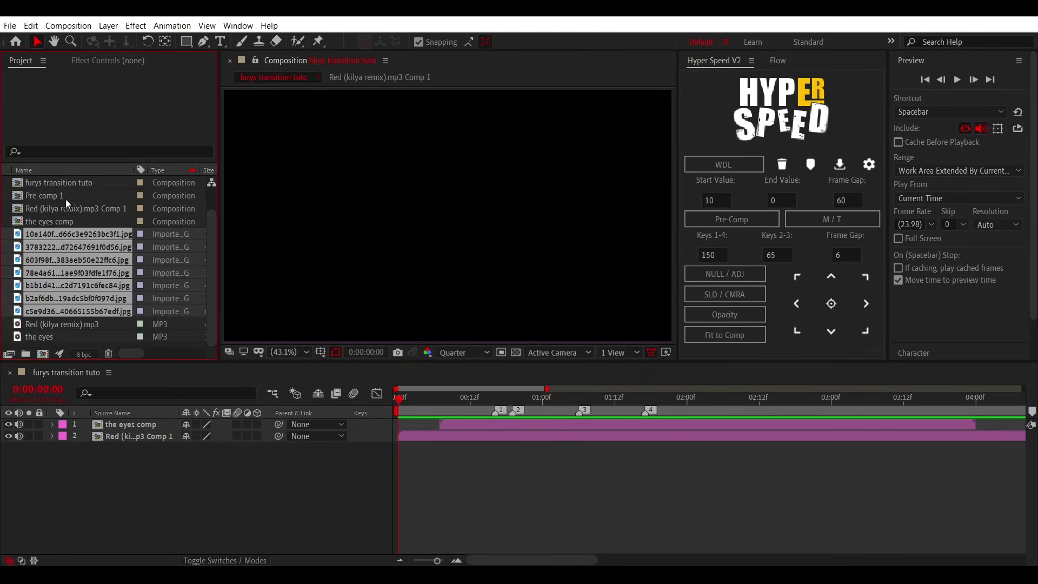
{"action": "left_click", "coordinate": [57, 220]}
{"action": "left_click", "coordinate": [53, 235]}
{"action": "left_click", "coordinate": [34, 248]}
{"action": "key", "text": "Down"}
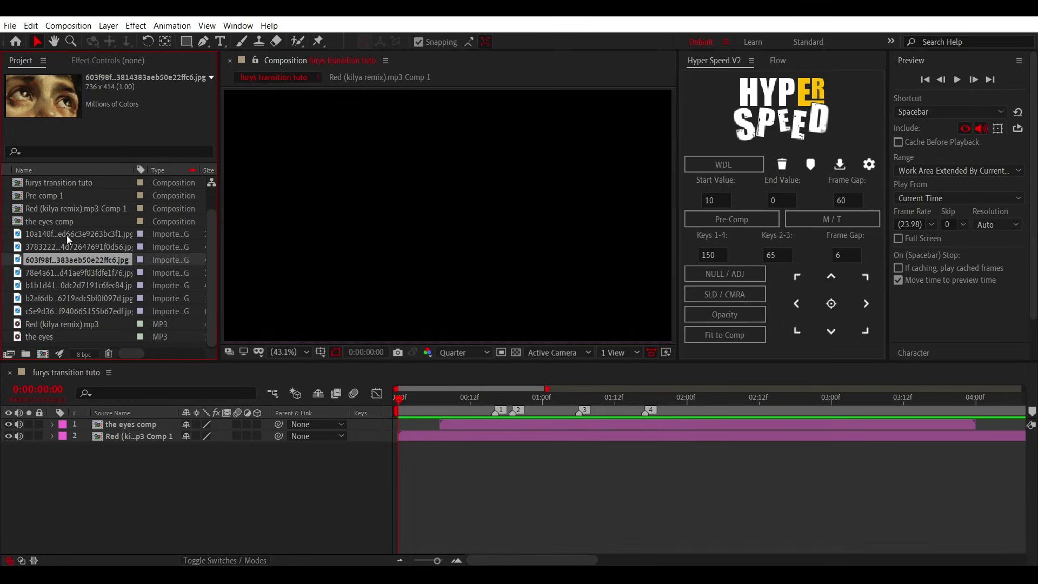
{"action": "left_click", "coordinate": [66, 235]}
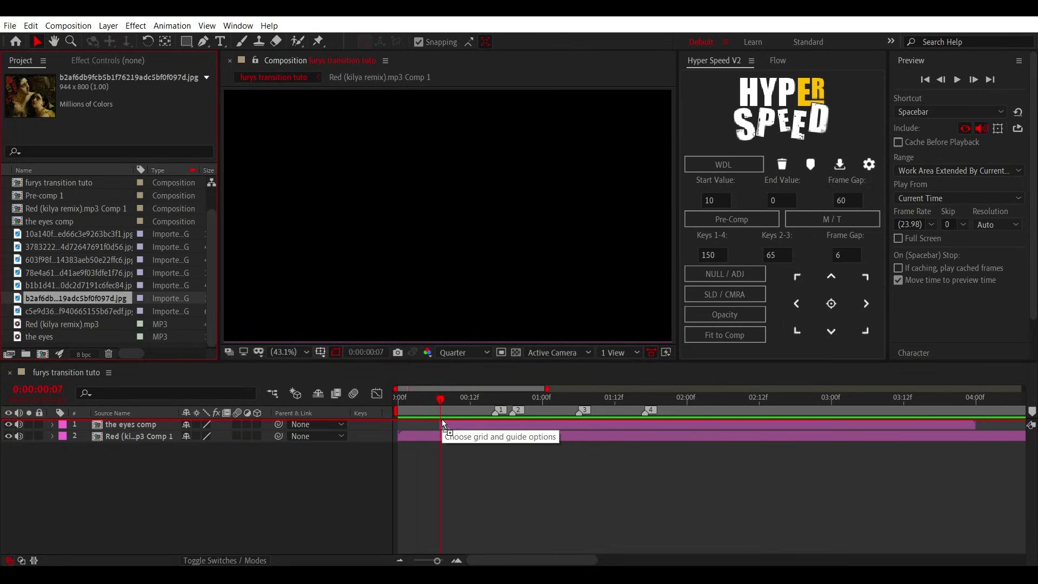
Step: Add the painting of the two women to the timeline, scale it to 208%, and move it up
{"action": "left_click_drag", "start_coordinate": [37, 296], "coordinate": [442, 419]}
{"action": "key", "text": "s"}
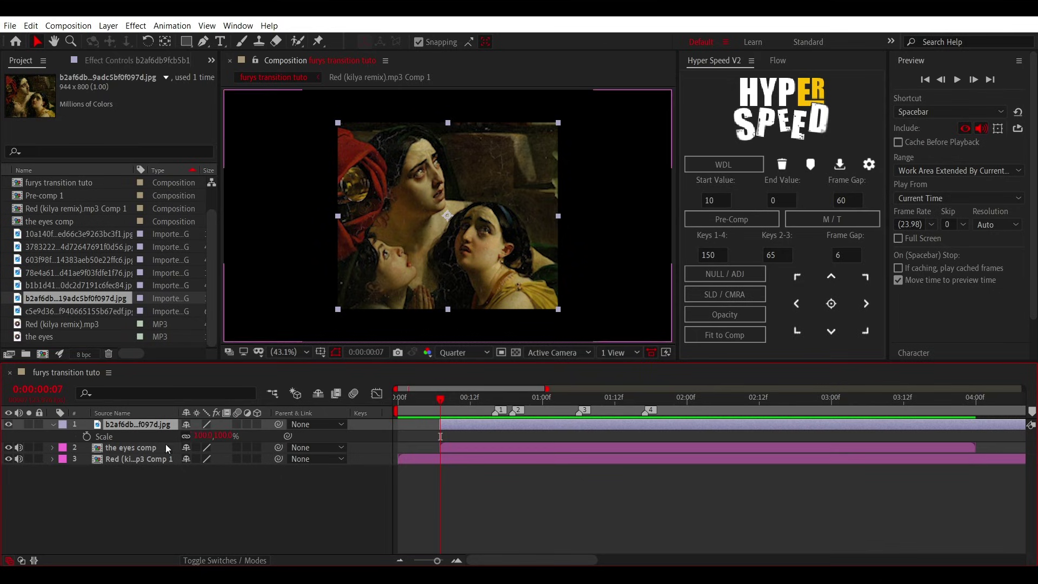
{"action": "left_click_drag", "start_coordinate": [206, 436], "coordinate": [263, 425]}
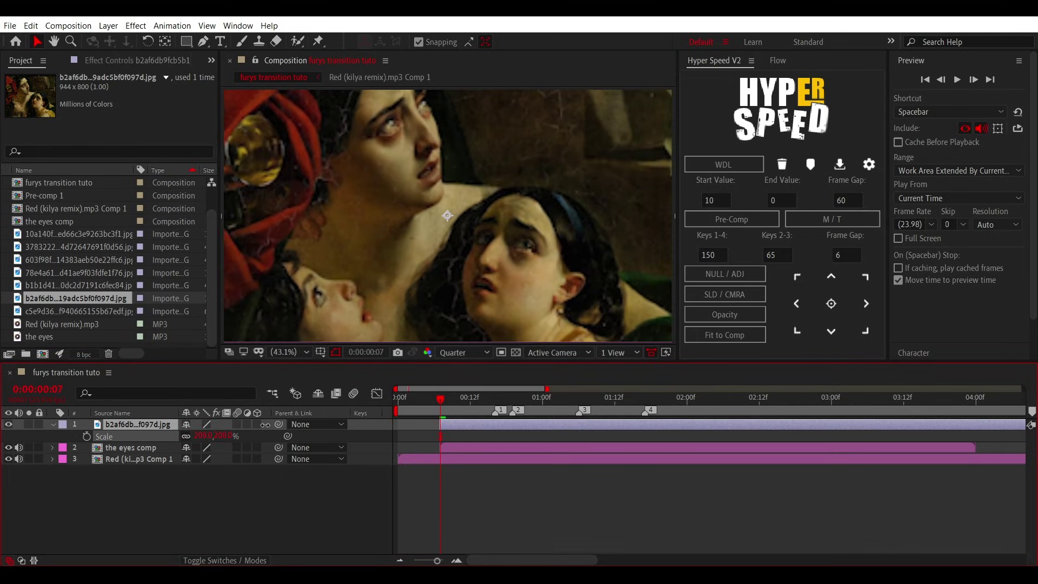
{"action": "key", "text": "p"}
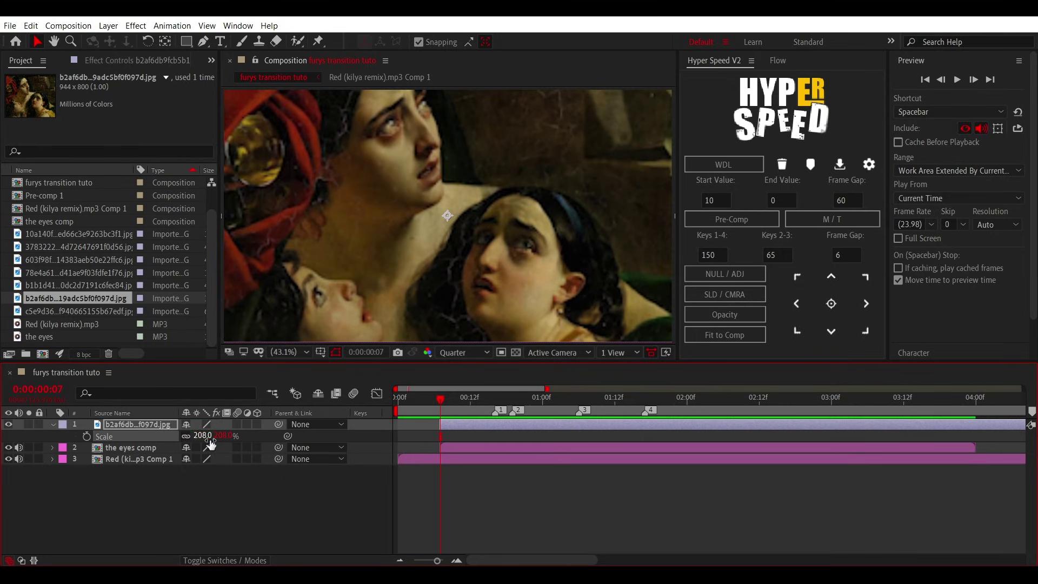
{"action": "left_click_drag", "start_coordinate": [212, 436], "coordinate": [57, 424]}
Step: Trim the painting layer to end at 4 seconds and reselect it
{"action": "left_click", "coordinate": [489, 428]}
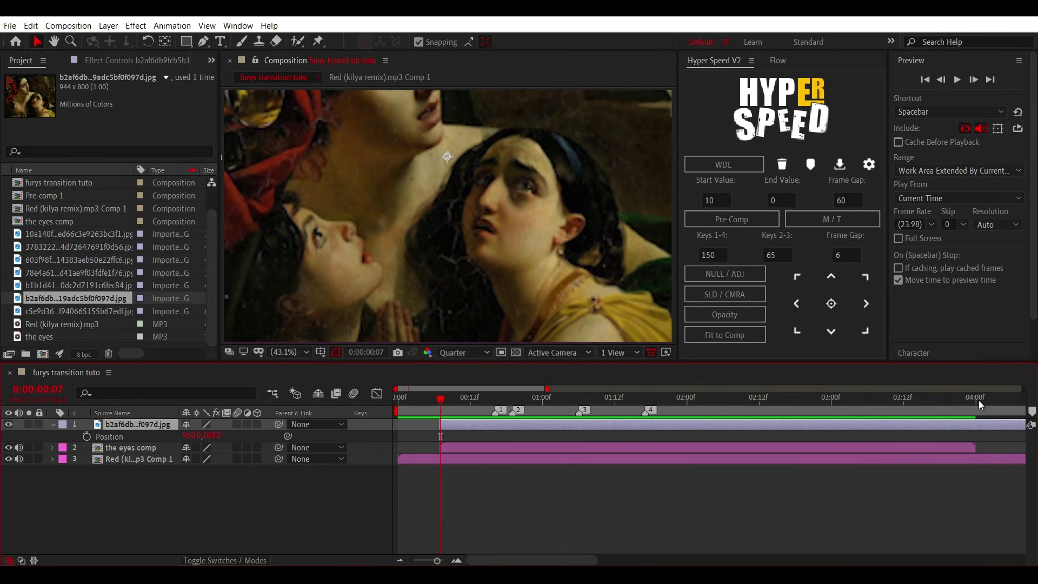
{"action": "key", "text": "alt+bracketright"}
{"action": "left_click", "coordinate": [518, 404]}
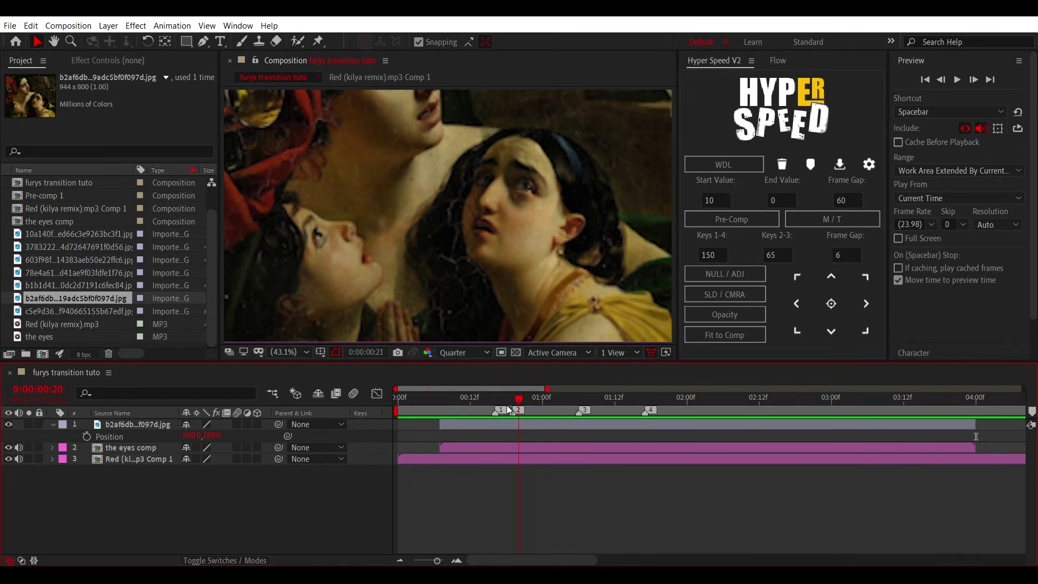
{"action": "left_click", "coordinate": [471, 421]}
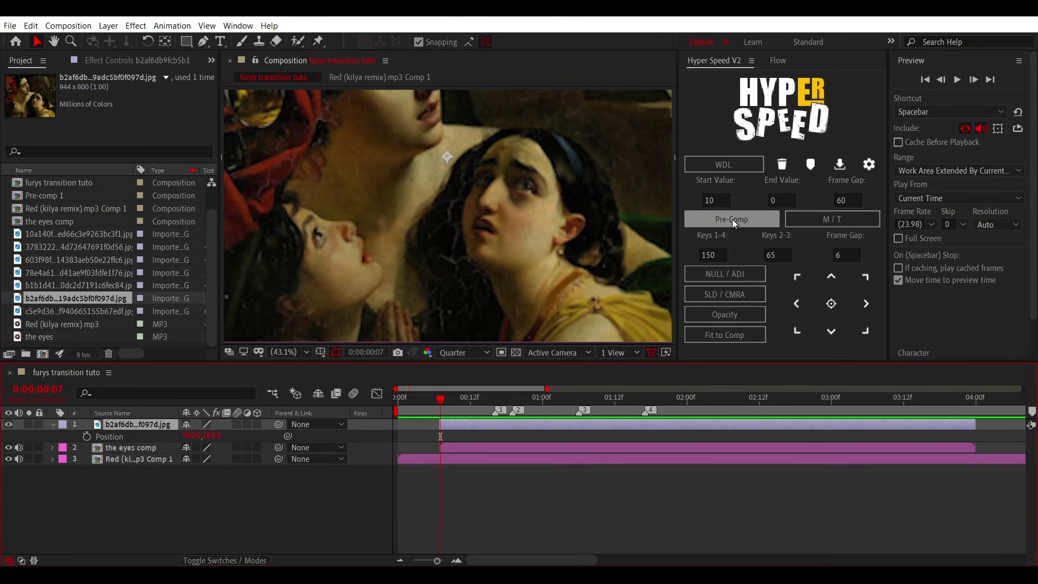
Step: Pre-compose the painting layer, moving all attributes into the new composition
{"action": "right_click", "coordinate": [480, 431]}
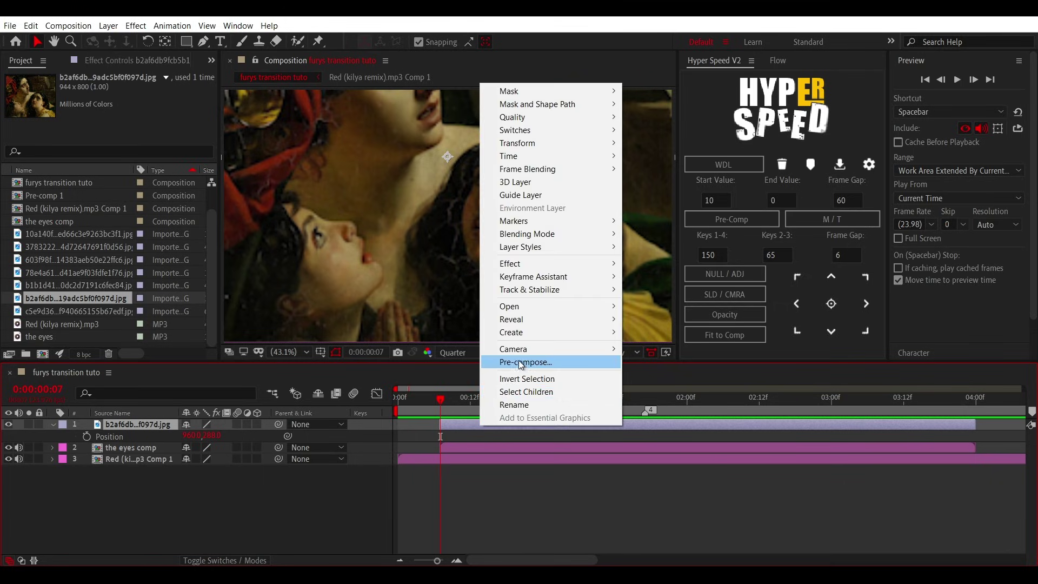
{"action": "left_click", "coordinate": [519, 362]}
{"action": "left_click", "coordinate": [414, 309]}
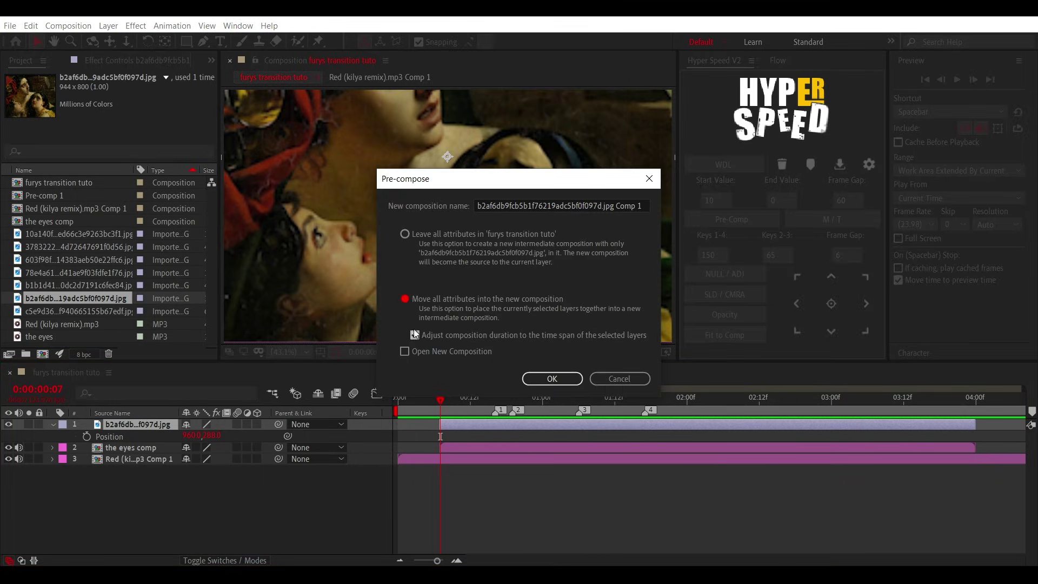
{"action": "left_click", "coordinate": [540, 380]}
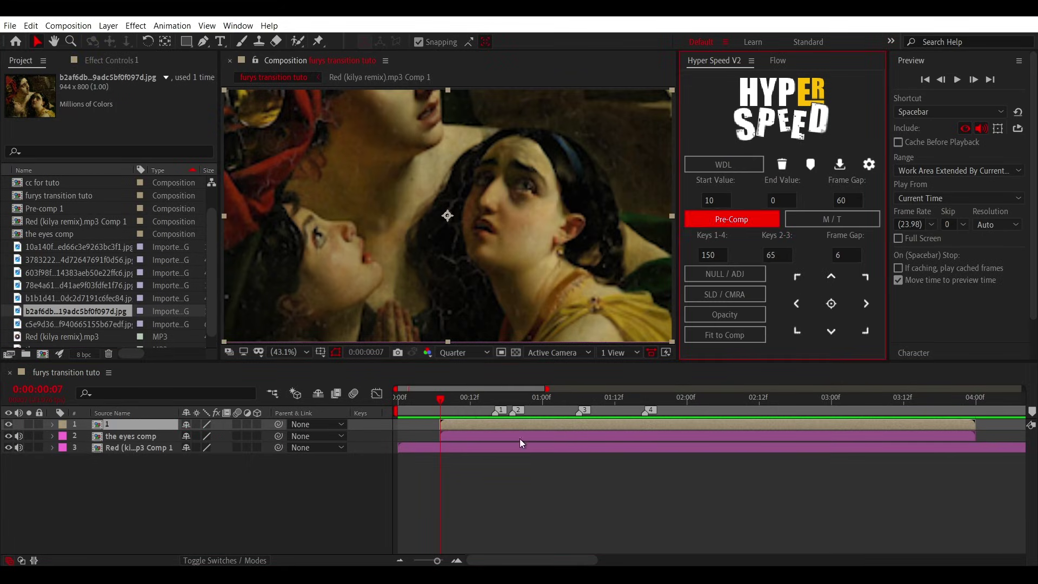
{"action": "left_click", "coordinate": [459, 425]}
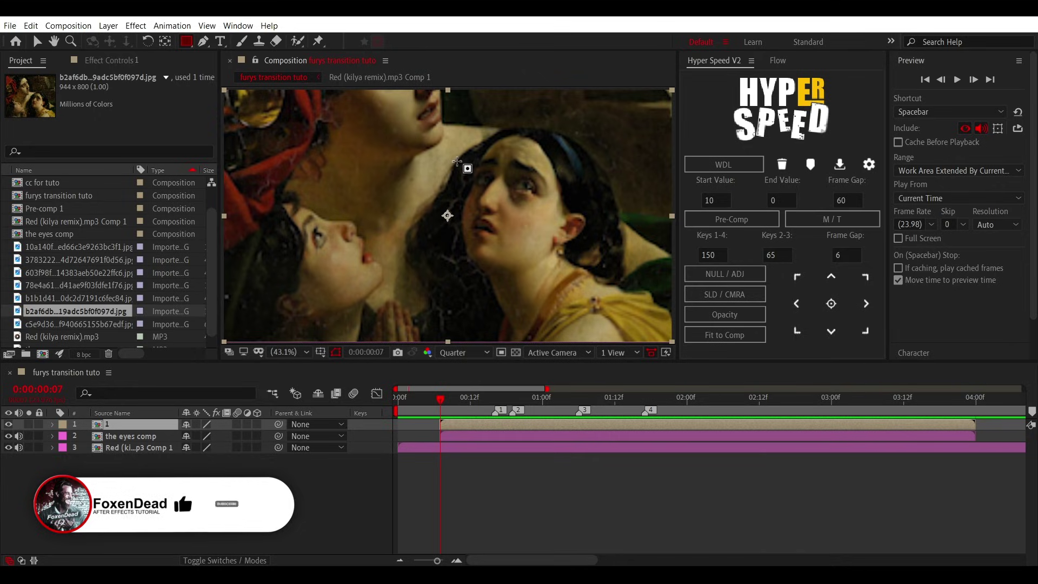
Step: Draw a rectangle mask around the eyes, then centre its anchor point and position
{"action": "left_click_drag", "start_coordinate": [459, 163], "coordinate": [563, 205]}
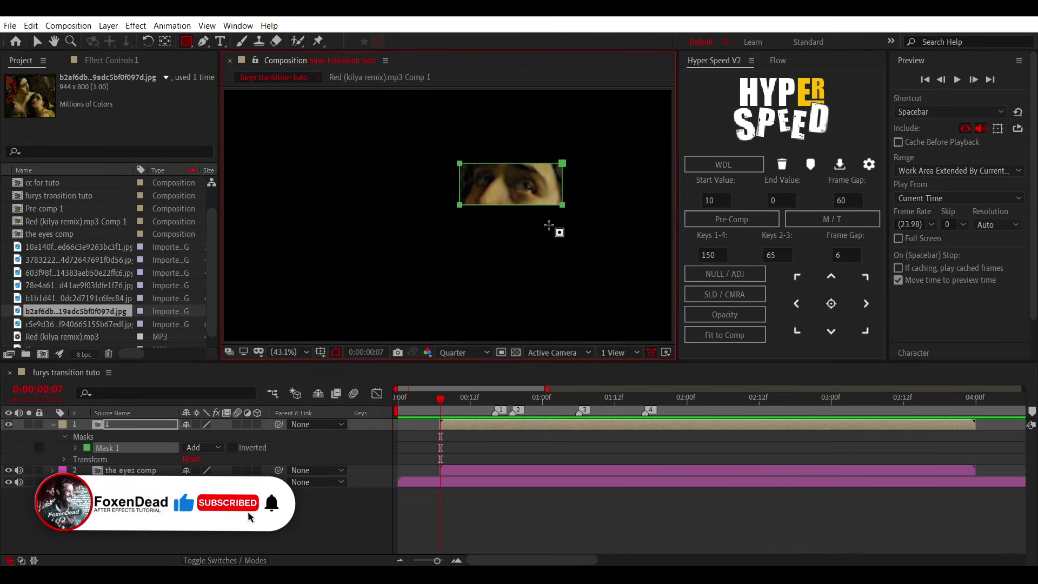
{"action": "left_click", "coordinate": [35, 42]}
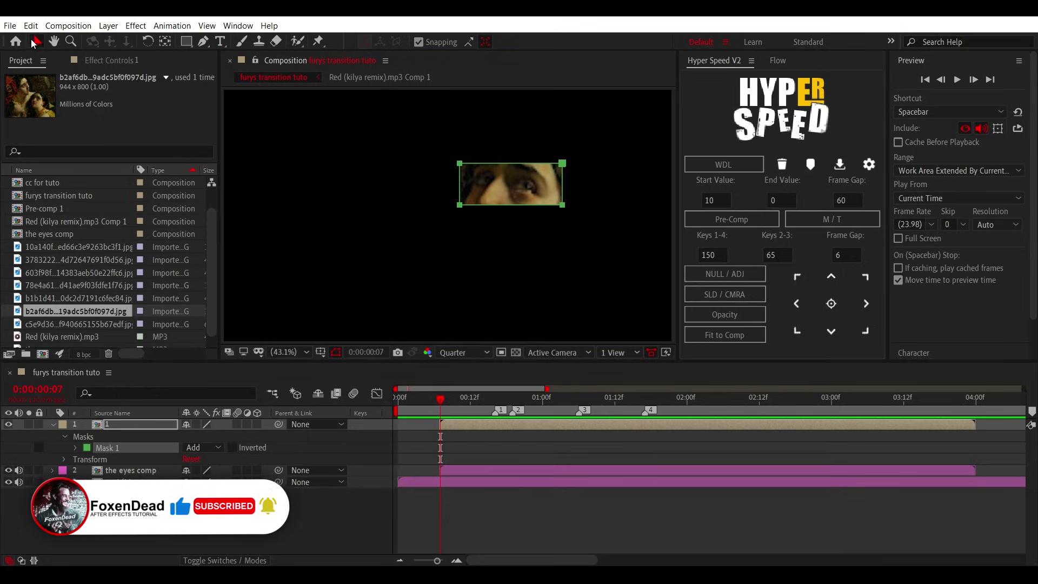
{"action": "left_click_drag", "start_coordinate": [564, 207], "coordinate": [564, 205]}
{"action": "left_click", "coordinate": [474, 425]}
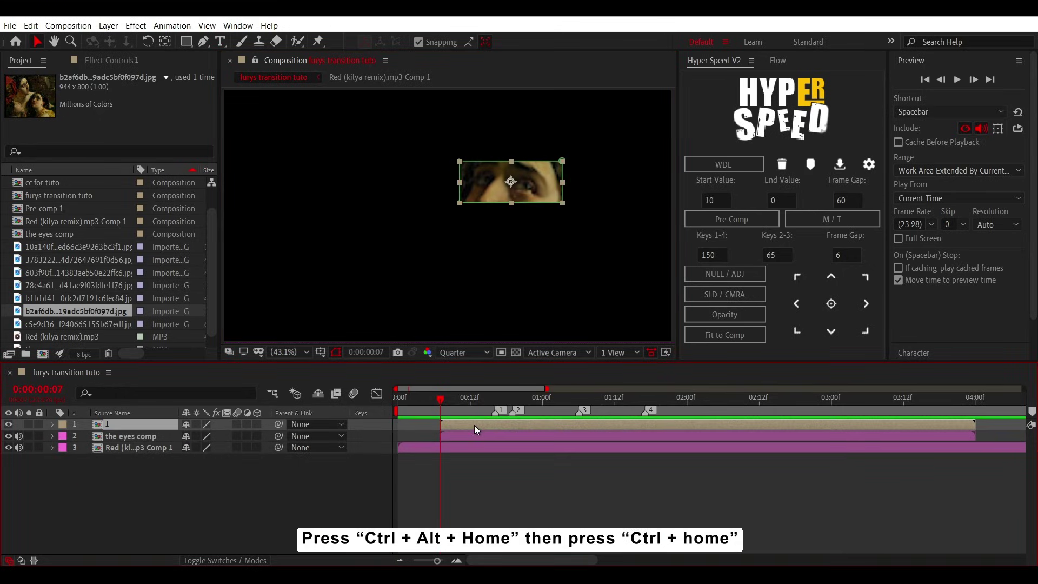
{"action": "key", "text": "ctrl+alt+Home"}
{"action": "key", "text": "ctrl+Home"}
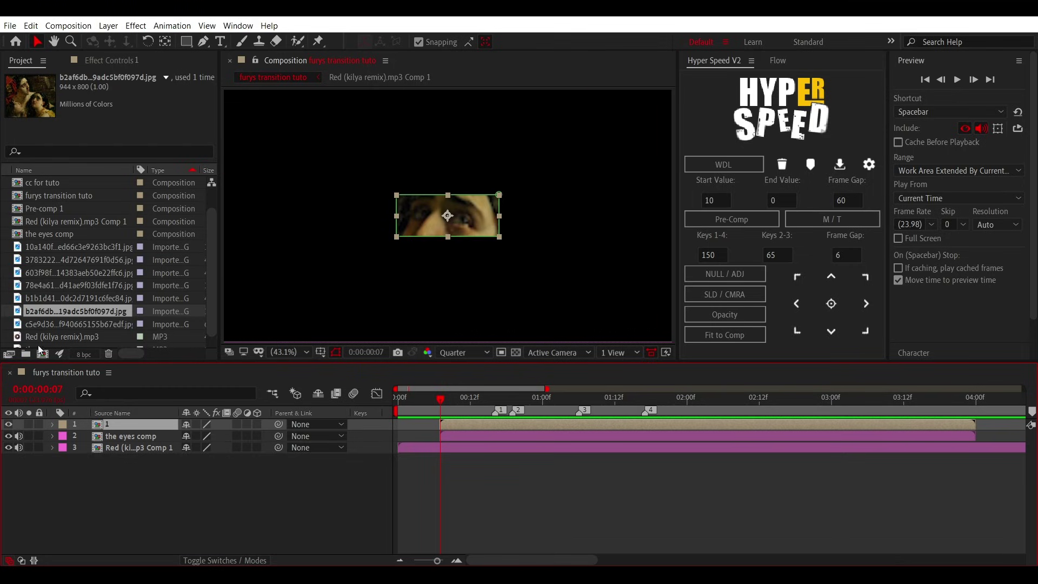
Step: Add the startled man painting as a layer and tilt it about 27 degrees
{"action": "left_click", "coordinate": [34, 246]}
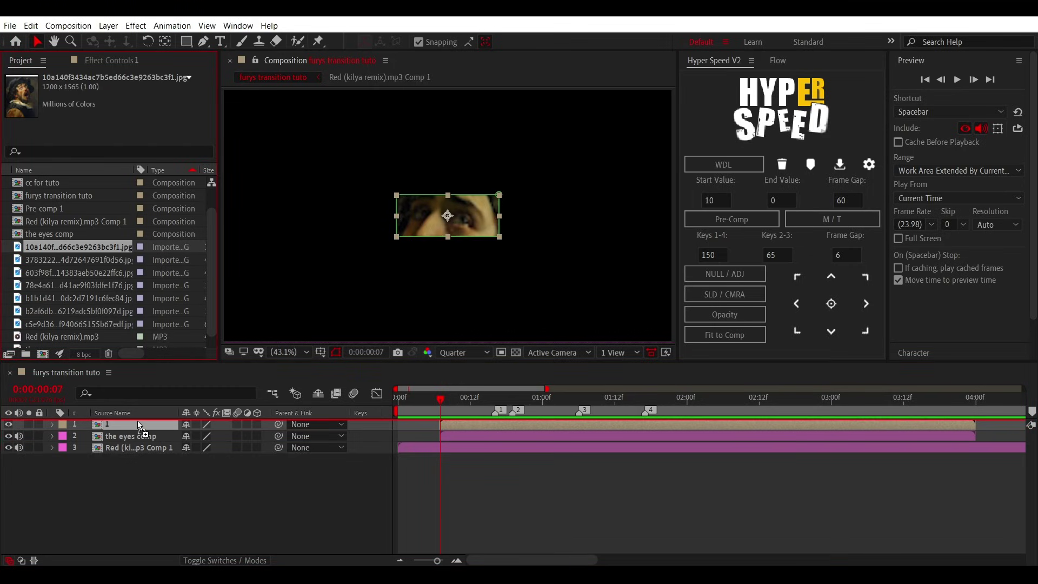
{"action": "left_click_drag", "start_coordinate": [167, 400], "coordinate": [139, 420]}
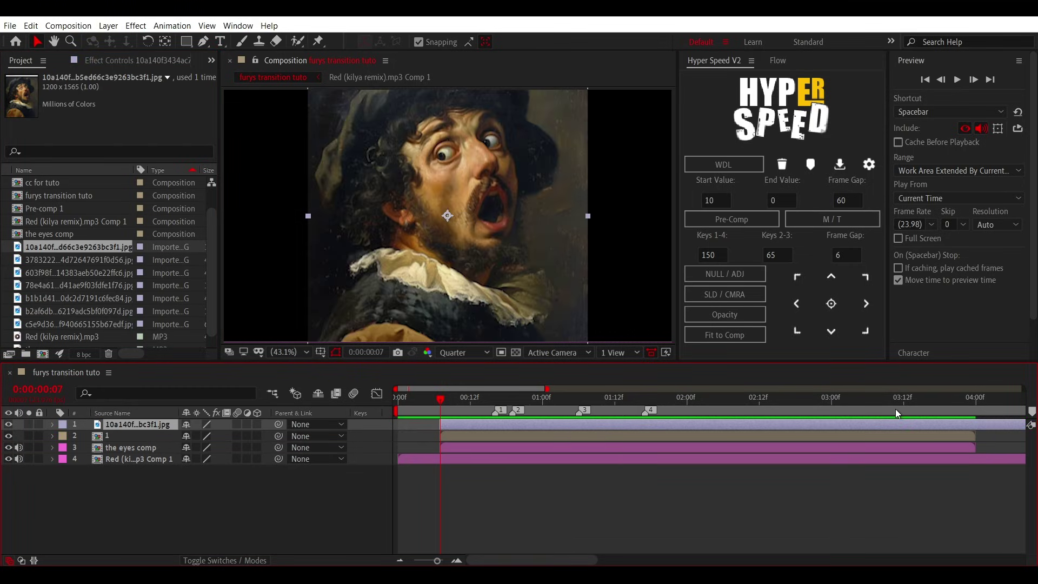
{"action": "left_click", "coordinate": [500, 401]}
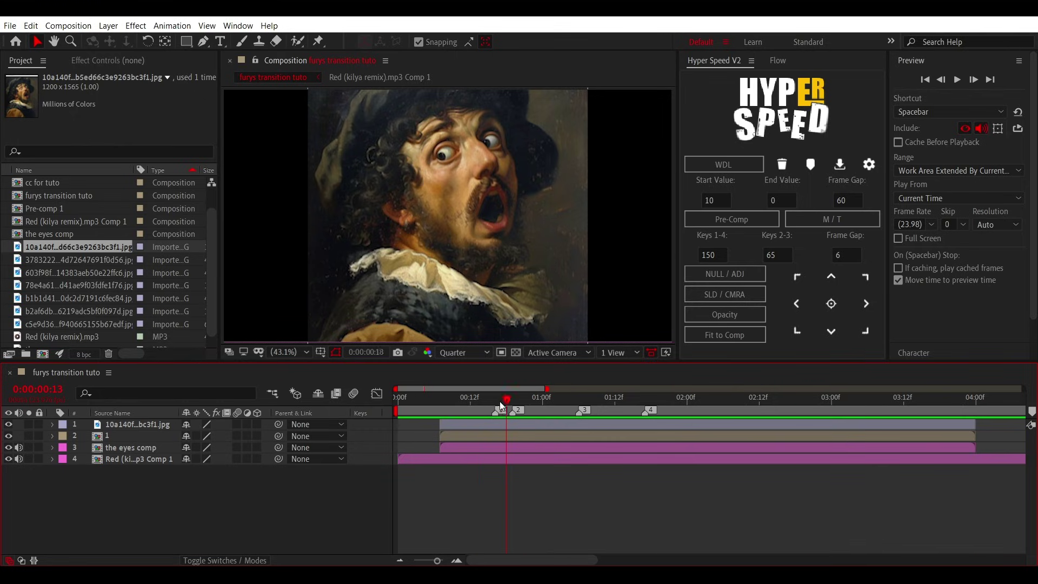
{"action": "left_click", "coordinate": [452, 425]}
{"action": "key", "text": "r"}
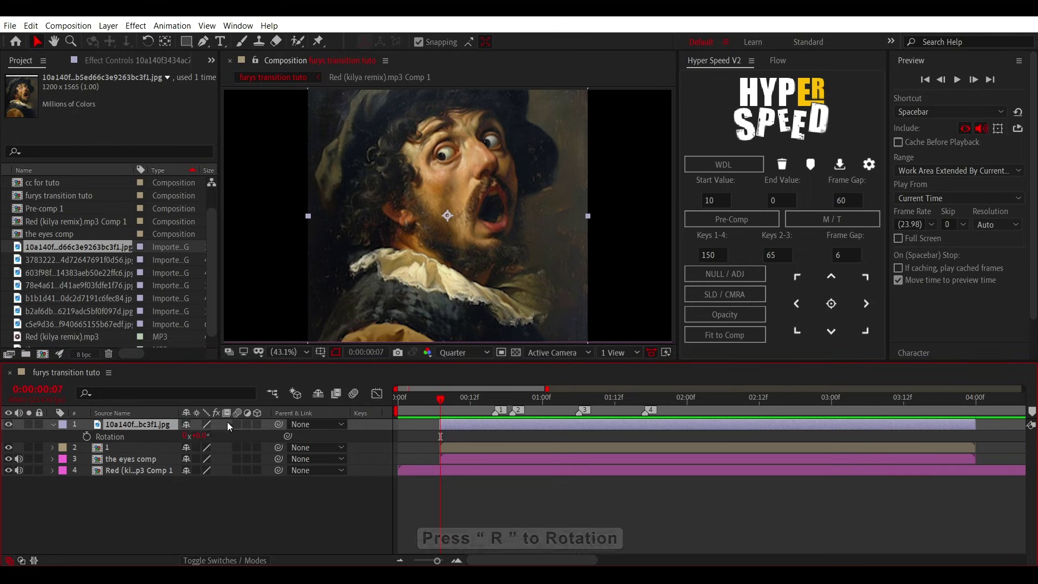
{"action": "left_click_drag", "start_coordinate": [201, 437], "coordinate": [216, 437]}
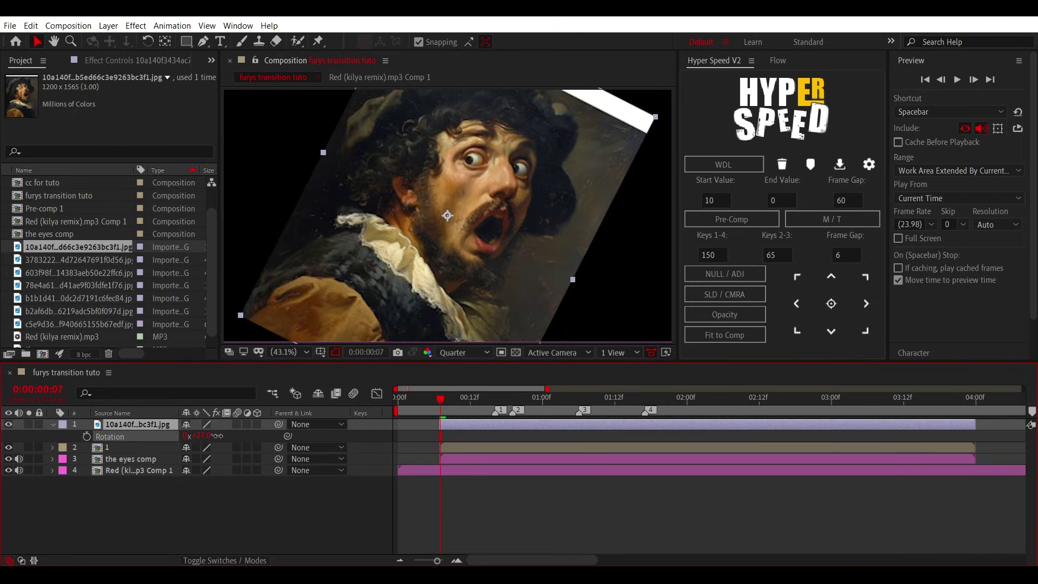
{"action": "mouse_move", "coordinate": [202, 441]}
{"action": "left_mouse_down"}
{"action": "mouse_move", "coordinate": [191, 435]}
{"action": "mouse_move", "coordinate": [233, 436]}
{"action": "mouse_move", "coordinate": [186, 436]}
{"action": "left_mouse_up"}
{"action": "key", "text": "s"}
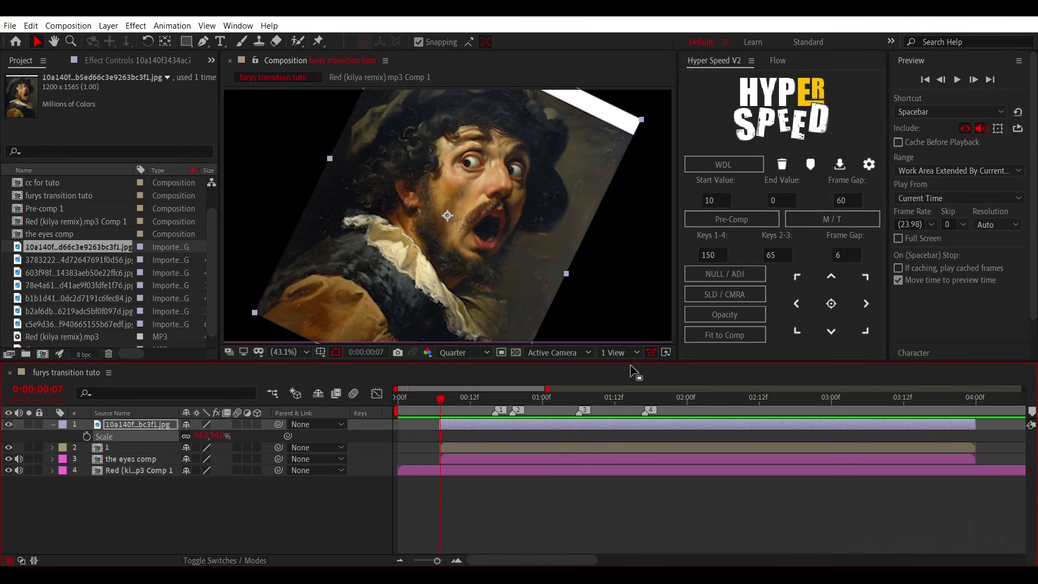
Step: Pre-compose the tilted painting into comp 2, paste the eye-strip mask, and move it onto the man's eyes
{"action": "left_click", "coordinate": [728, 219]}
{"action": "left_click", "coordinate": [466, 447]}
{"action": "key", "text": "ctrl+m"}
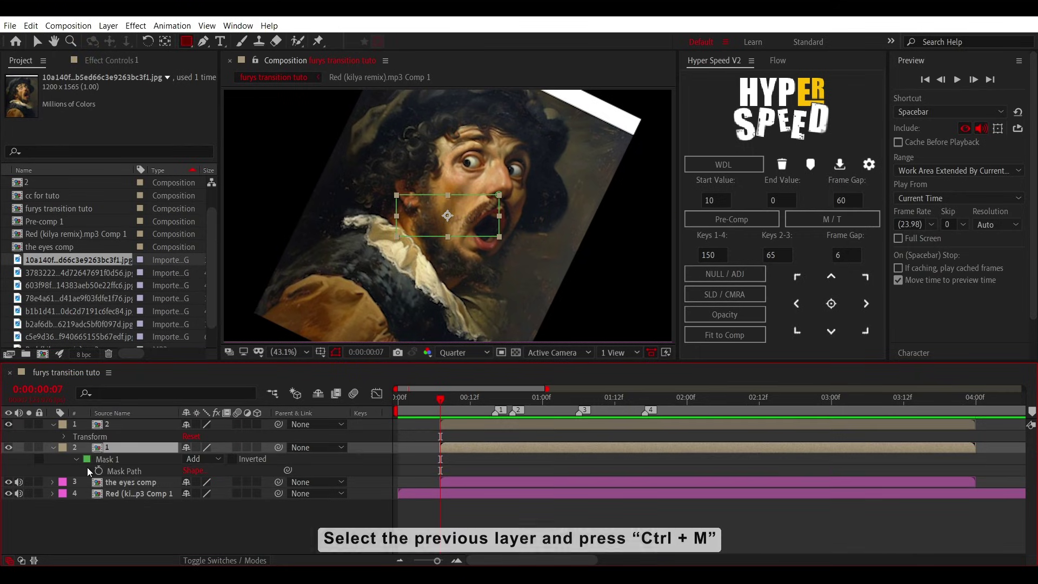
{"action": "key", "text": "ctrl+c"}
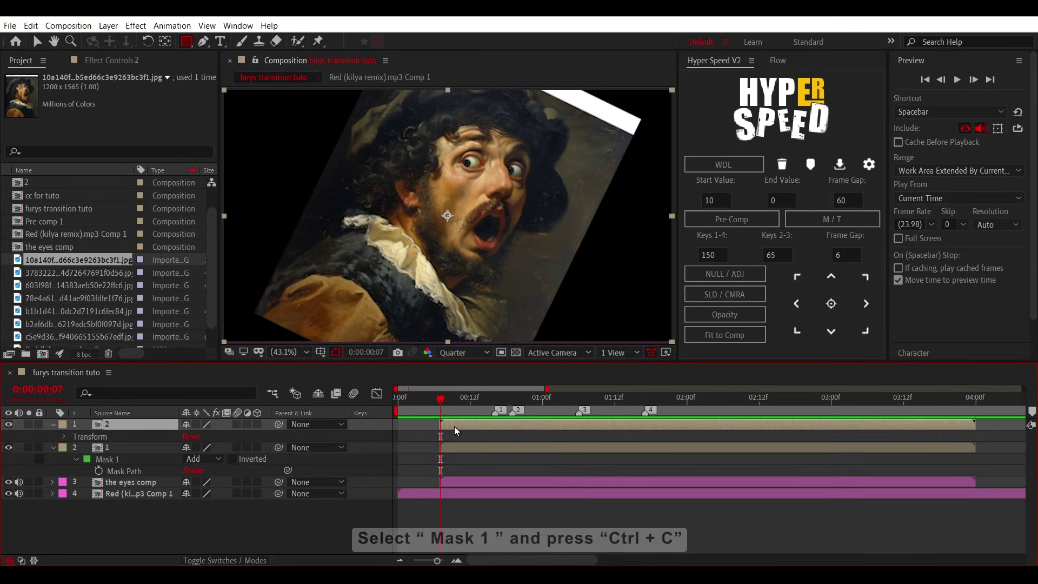
{"action": "left_click", "coordinate": [472, 424]}
{"action": "key", "text": "ctrl+v"}
{"action": "key", "text": "v"}
{"action": "left_click", "coordinate": [562, 203]}
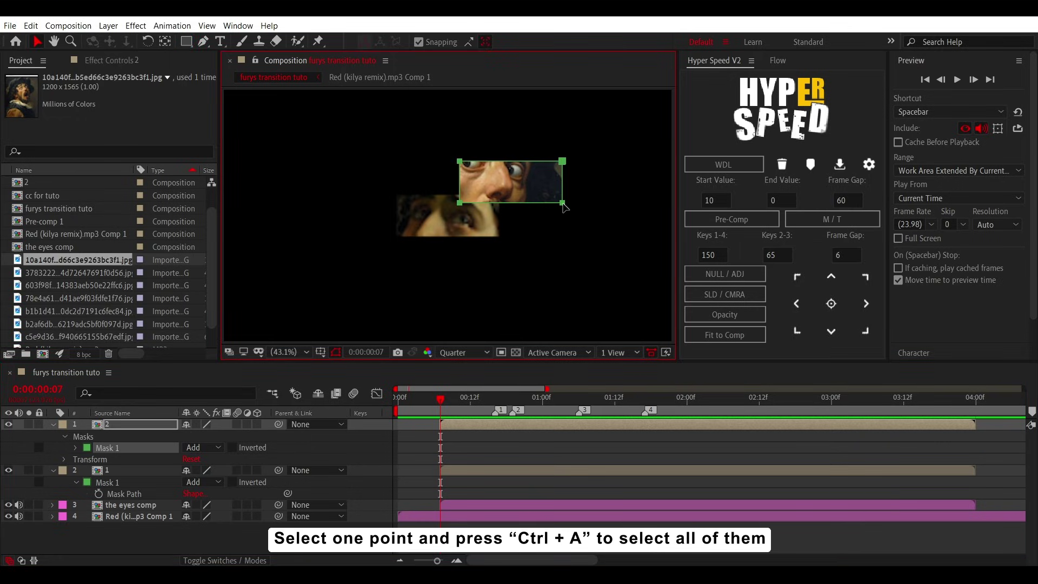
{"action": "left_click_drag", "start_coordinate": [558, 204], "coordinate": [540, 194]}
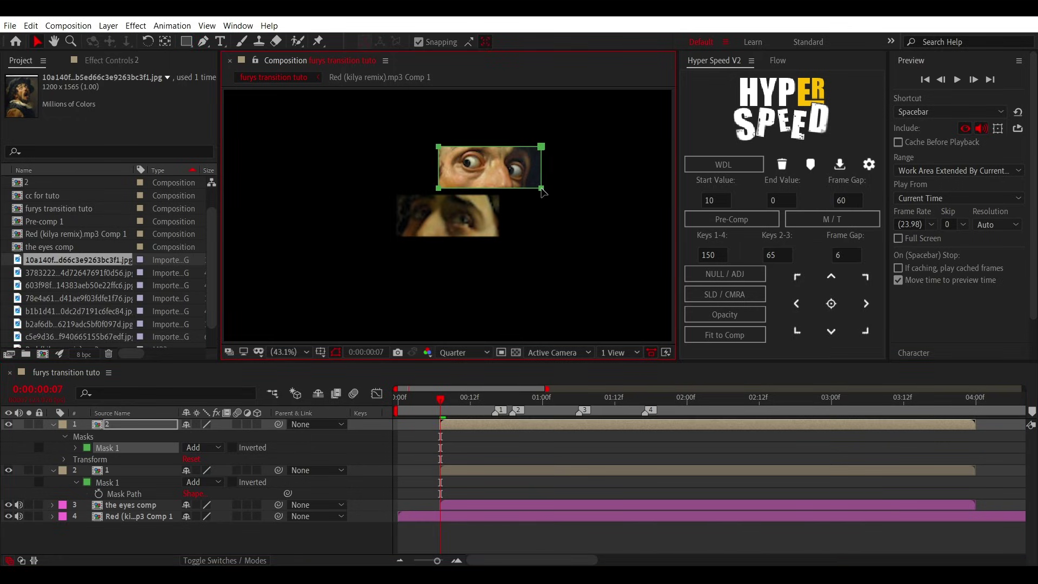
Step: Check comp 2's scale, then centre the strip's anchor point in the furys transition tuto composition
{"action": "double_click", "coordinate": [520, 424]}
{"action": "key", "text": "s"}
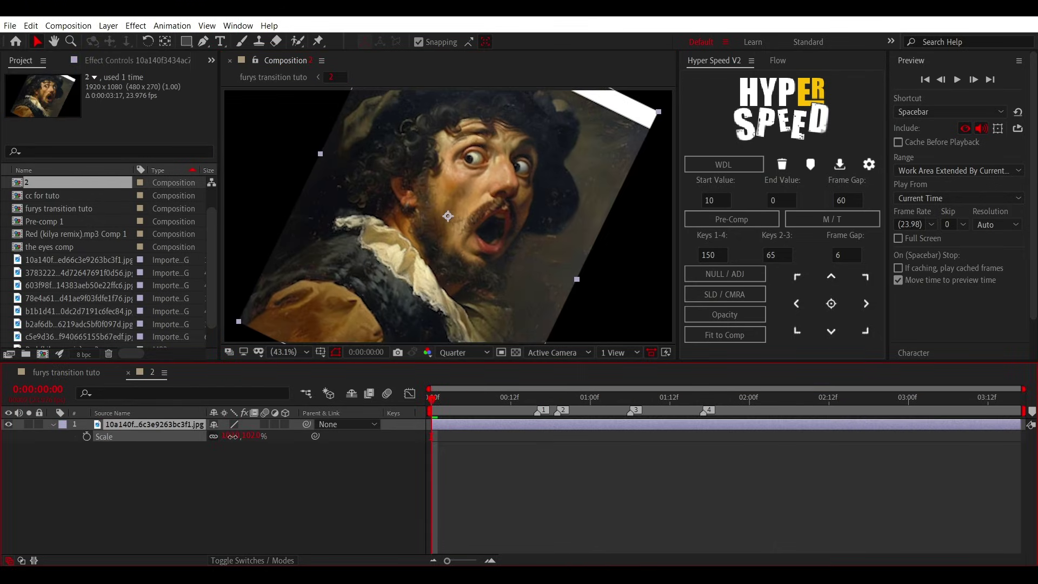
{"action": "left_click", "coordinate": [273, 77]}
{"action": "key", "text": "ctrl+alt+home"}
{"action": "left_click", "coordinate": [502, 424]}
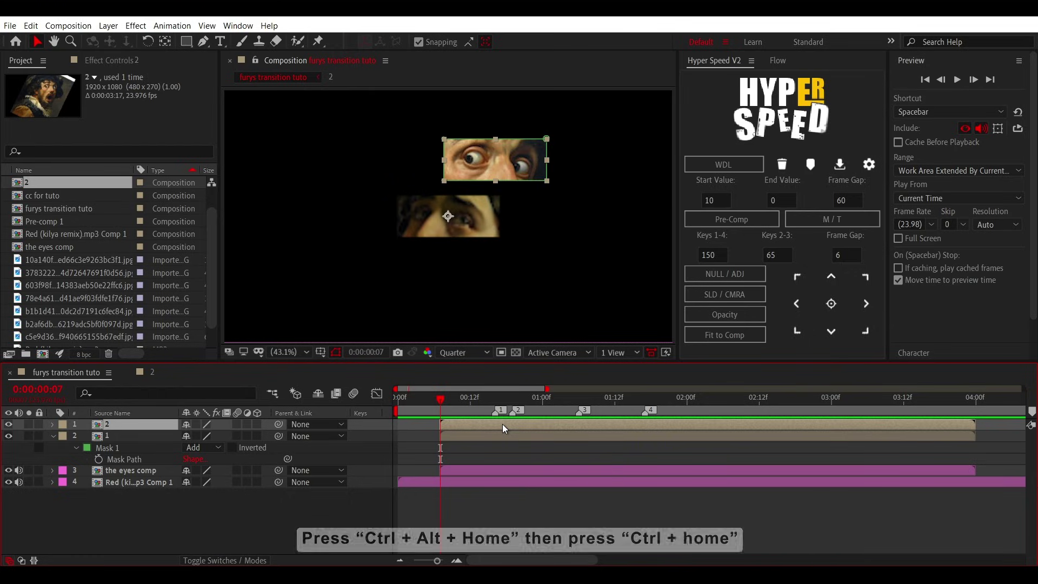
Step: Centre the last eye strip, precompose the seventh layer, and select layers 1–6
{"action": "key", "text": "ctrl+home"}
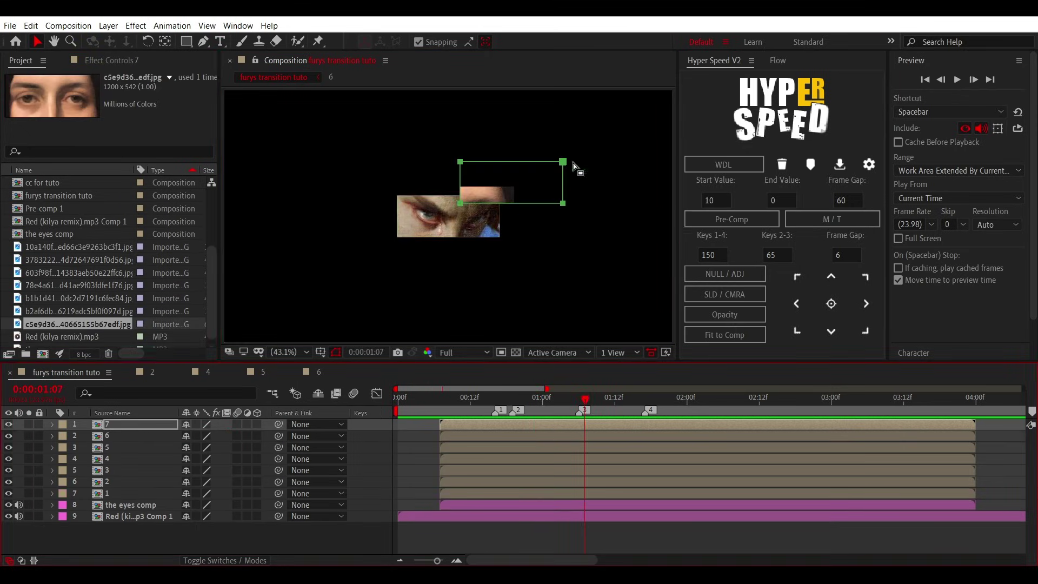
{"action": "left_click", "coordinate": [478, 422]}
{"action": "left_click", "coordinate": [478, 490], "text": "shift"}
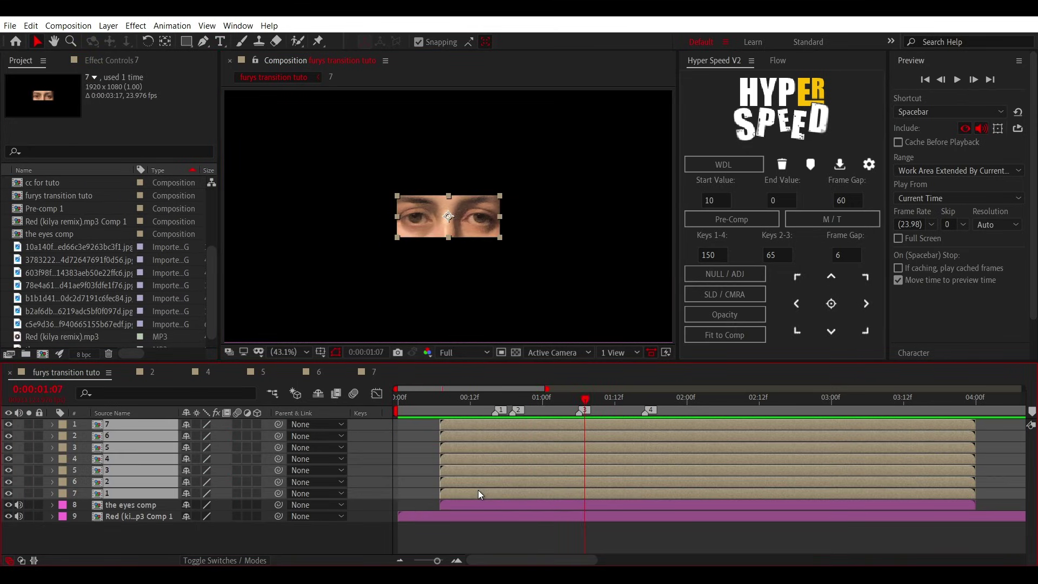
{"action": "left_click", "coordinate": [454, 494], "text": "ctrl"}
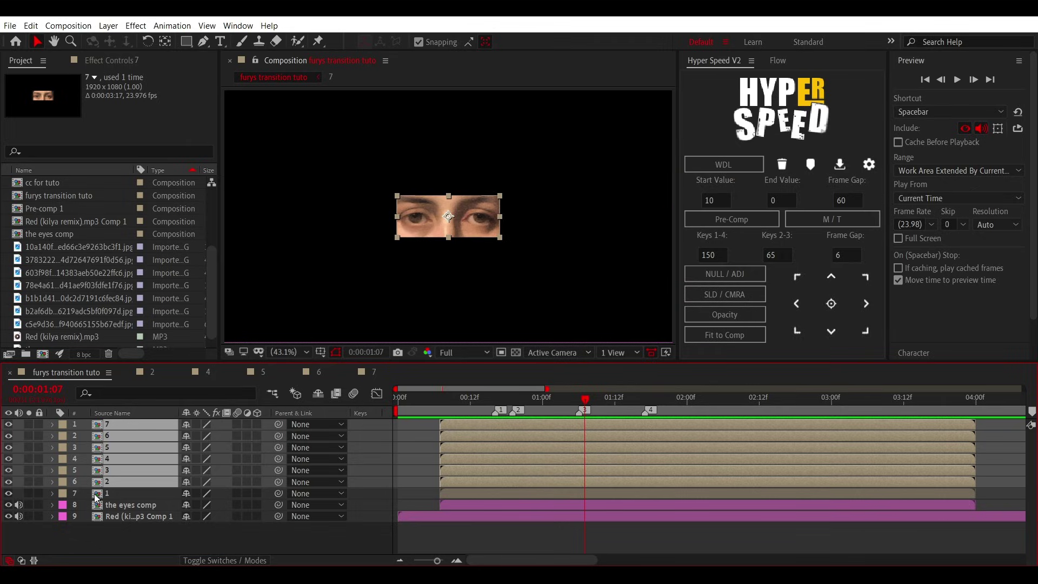
Step: Slide the eye-strip layers into a 3-frame staircase starting at marker 4
{"action": "left_click_drag", "start_coordinate": [471, 482], "coordinate": [691, 481]}
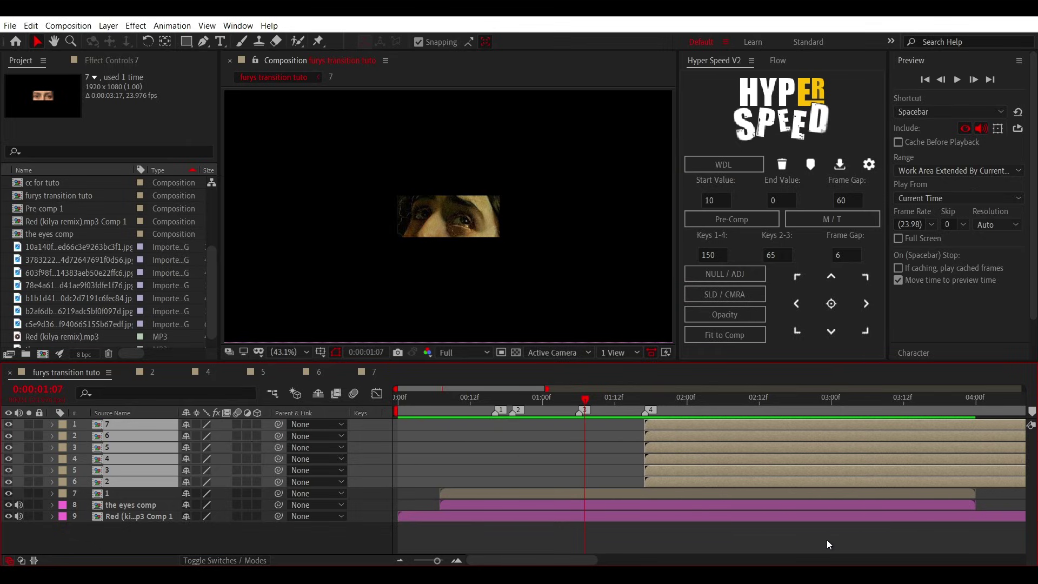
{"action": "left_click_drag", "start_coordinate": [977, 492], "coordinate": [737, 487]}
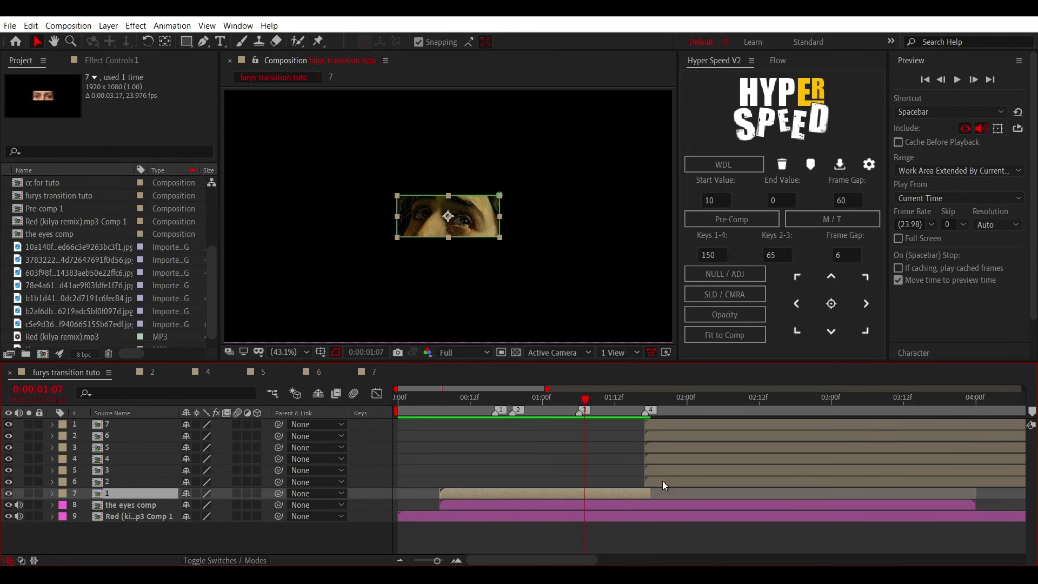
{"action": "left_click_drag", "start_coordinate": [612, 405], "coordinate": [674, 404]}
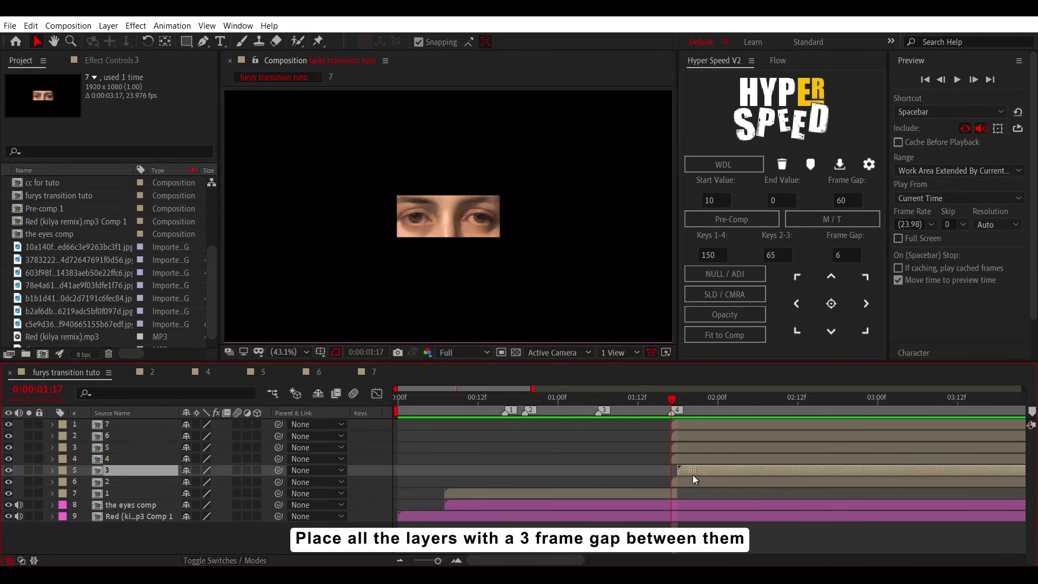
{"action": "left_click_drag", "start_coordinate": [686, 476], "coordinate": [705, 476]}
{"action": "left_click_drag", "start_coordinate": [680, 403], "coordinate": [694, 404]}
{"action": "left_click_drag", "start_coordinate": [679, 458], "coordinate": [790, 444]}
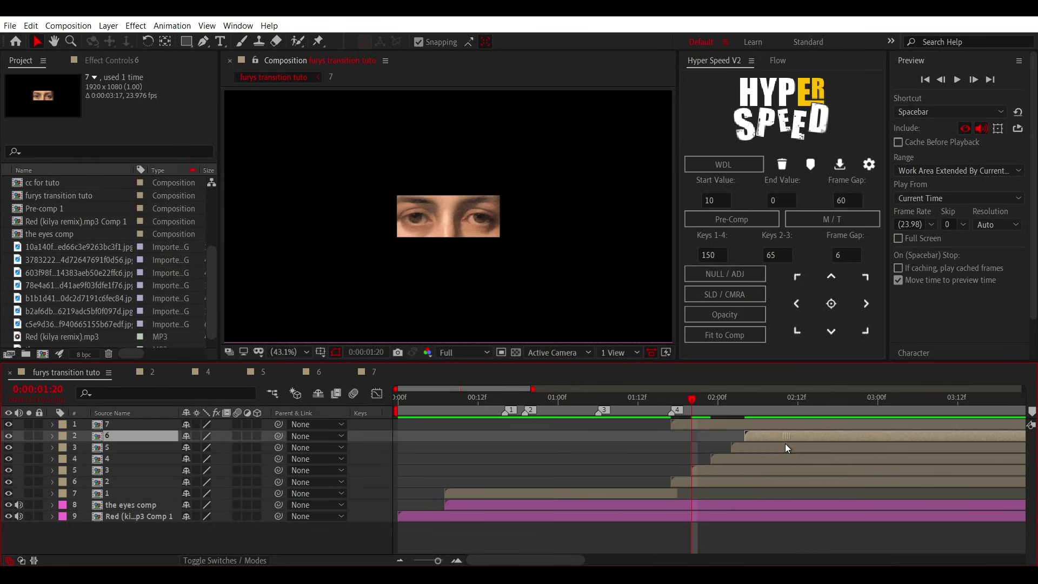
{"action": "left_click_drag", "start_coordinate": [712, 421], "coordinate": [794, 436]}
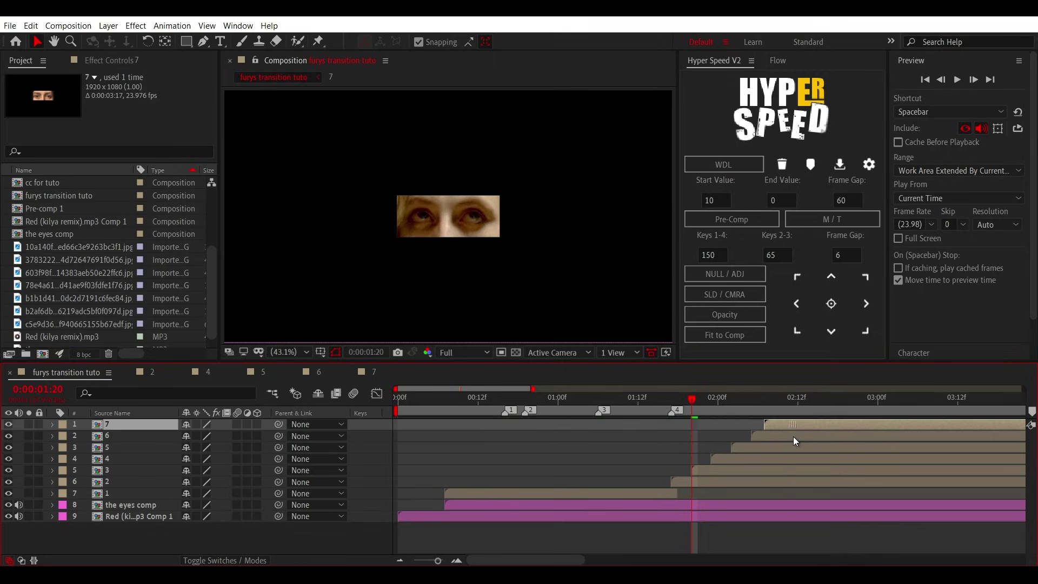
Step: Nudge layers 1–6 later and split layer 7 at marker 4
{"action": "left_click", "coordinate": [684, 486]}
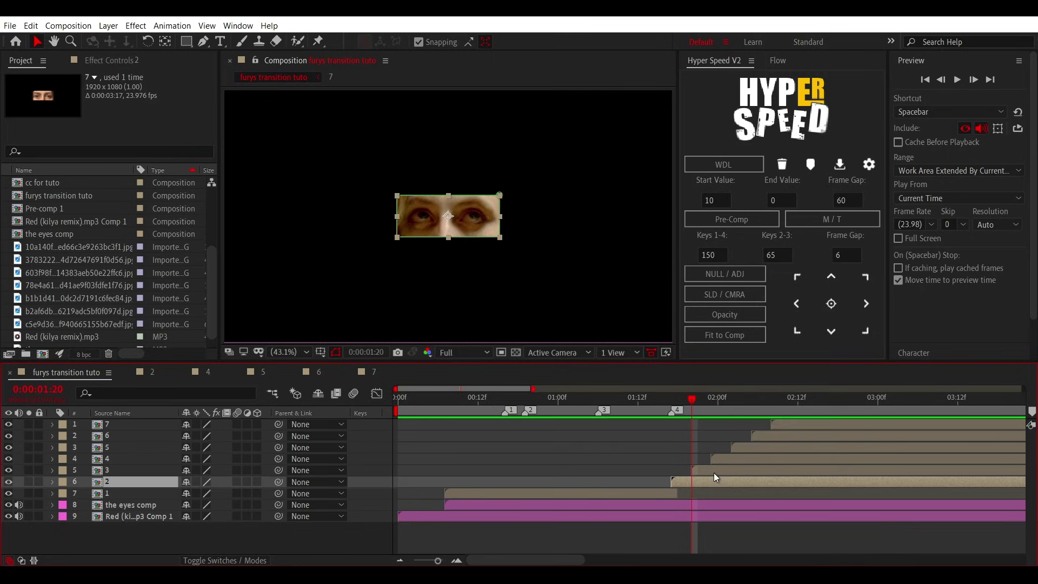
{"action": "left_click", "coordinate": [792, 426], "text": "shift"}
{"action": "left_click_drag", "start_coordinate": [695, 482], "coordinate": [708, 482]}
{"action": "left_click", "coordinate": [673, 493]}
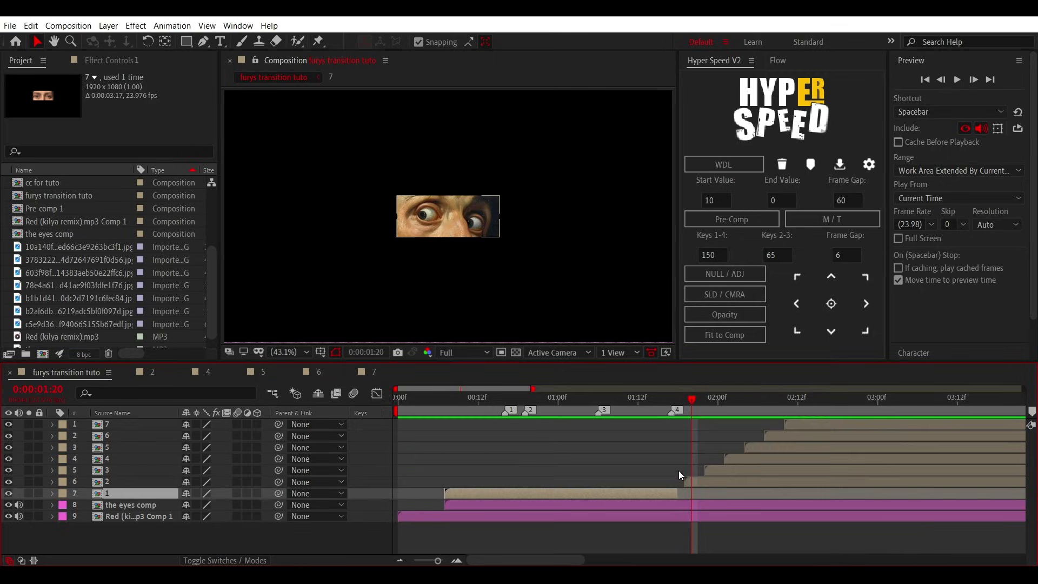
{"action": "left_click", "coordinate": [673, 406]}
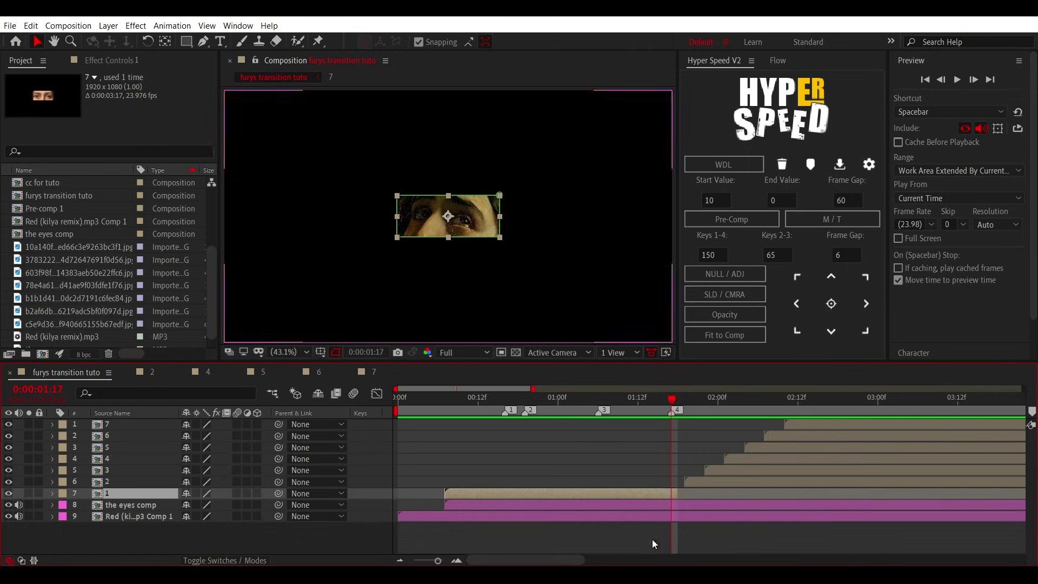
{"action": "key", "text": "ctrl+shift+d"}
{"action": "left_click", "coordinate": [456, 561]}
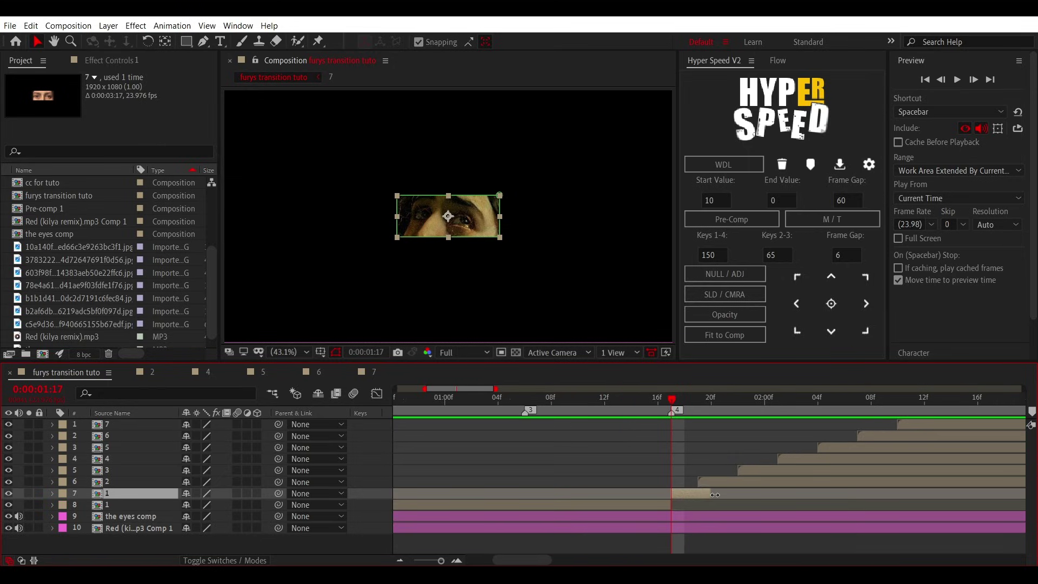
Step: Shift layers 1–6 one frame later at single-frame zoom
{"action": "left_click", "coordinate": [743, 482]}
{"action": "left_click", "coordinate": [922, 424], "text": "shift"}
{"action": "left_click_drag", "start_coordinate": [745, 477], "coordinate": [758, 480]}
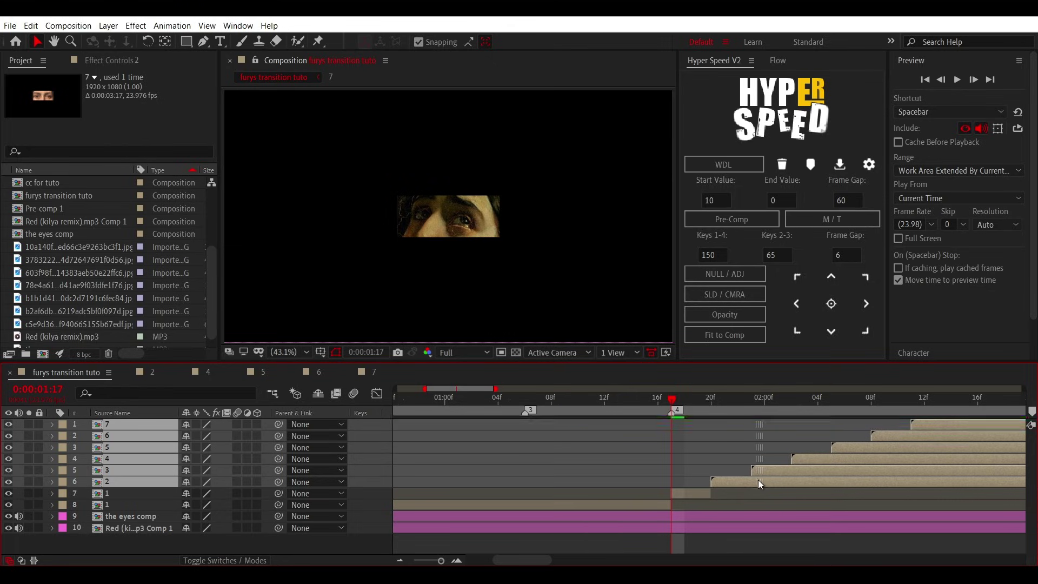
{"action": "left_click", "coordinate": [400, 561]}
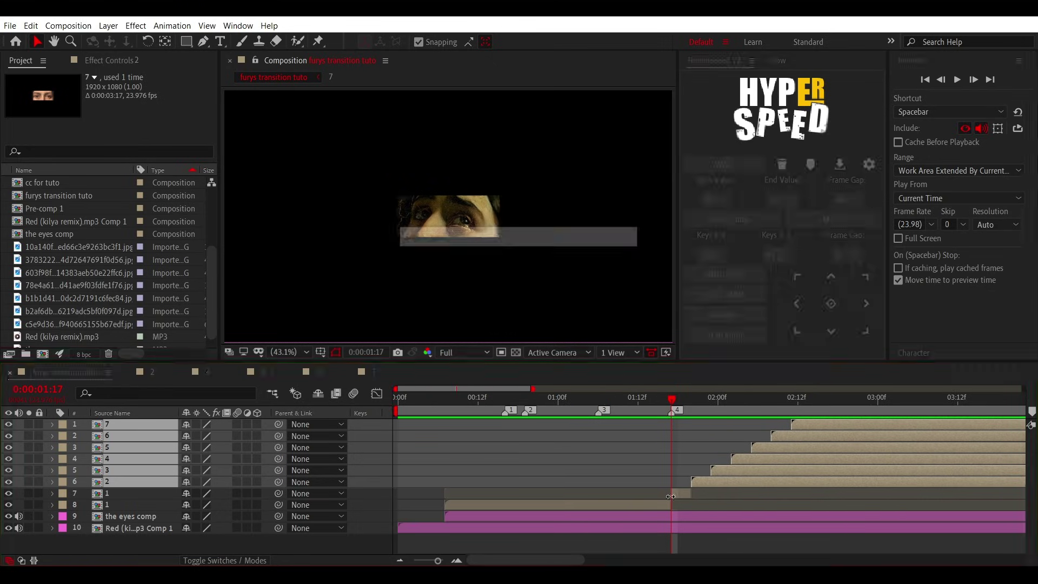
Step: Check the strips' timing at 02:00, 02:02, 02:05 and 02:08
{"action": "left_click", "coordinate": [680, 497]}
{"action": "left_click", "coordinate": [718, 401]}
{"action": "left_click", "coordinate": [693, 436]}
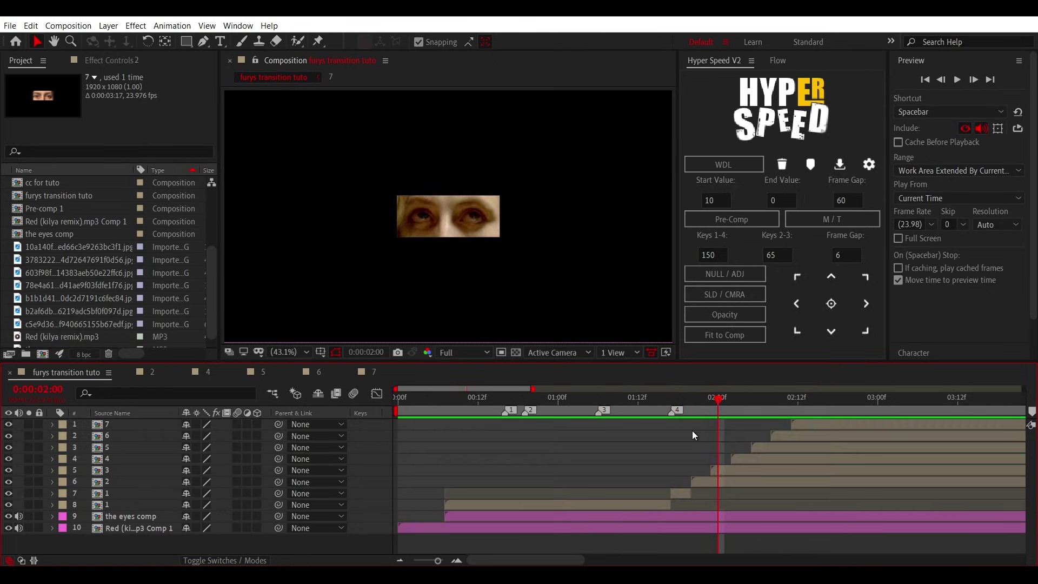
{"action": "left_click_drag", "start_coordinate": [737, 411], "coordinate": [732, 413]}
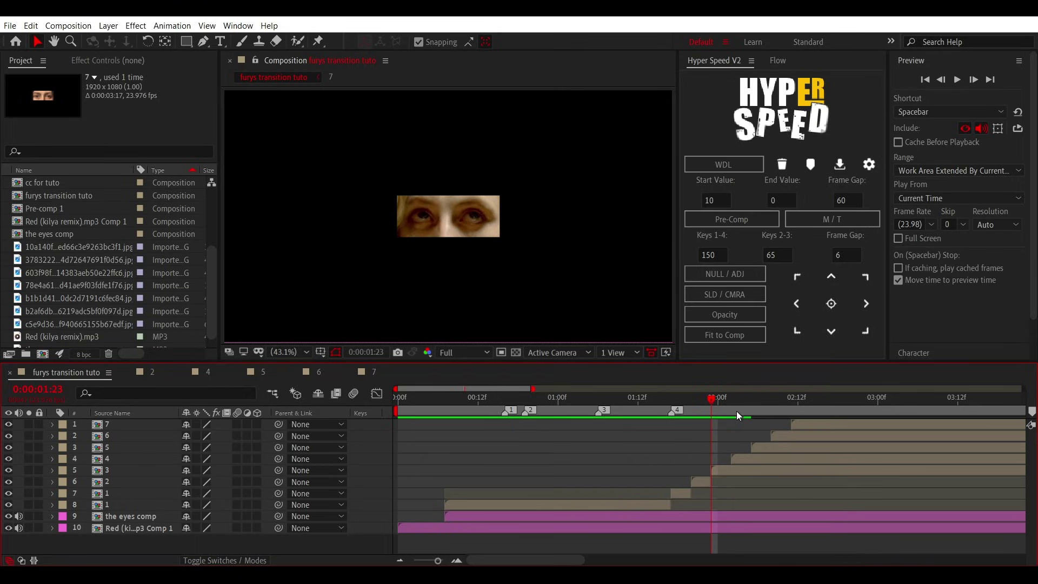
{"action": "left_click", "coordinate": [726, 466]}
{"action": "left_click", "coordinate": [750, 415]}
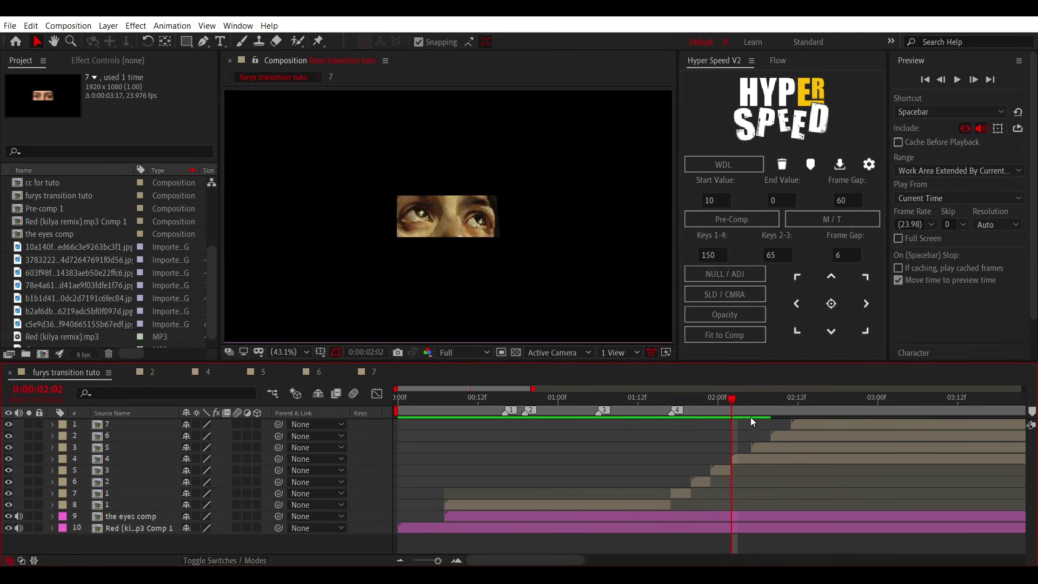
{"action": "left_click", "coordinate": [751, 459]}
{"action": "left_click", "coordinate": [770, 417]}
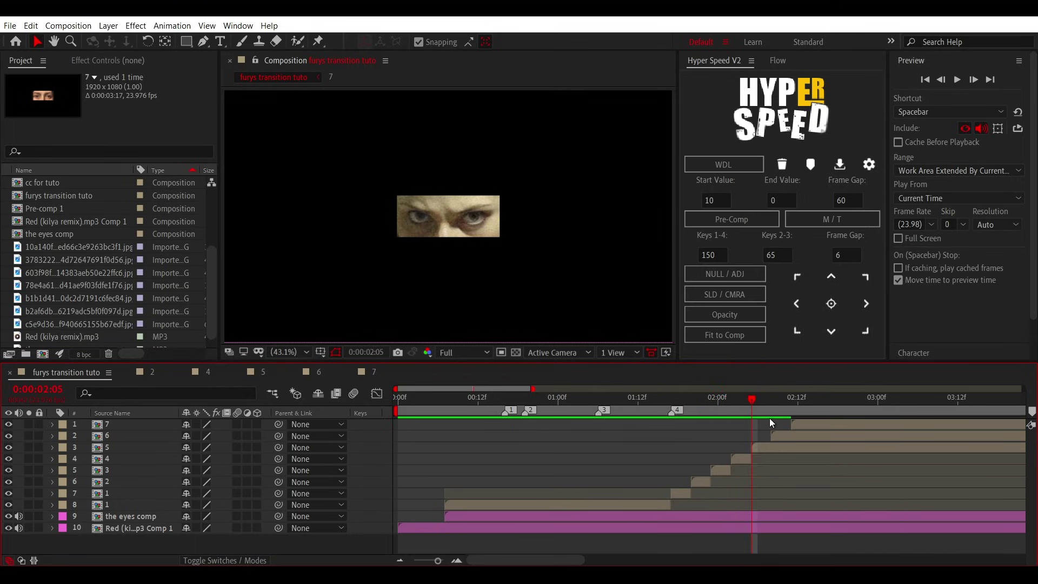
{"action": "left_click", "coordinate": [773, 448]}
Step: Split and delete the leftovers so strip 6 ends at 02:11 and strip 7 at 02:14
{"action": "left_click", "coordinate": [791, 403]}
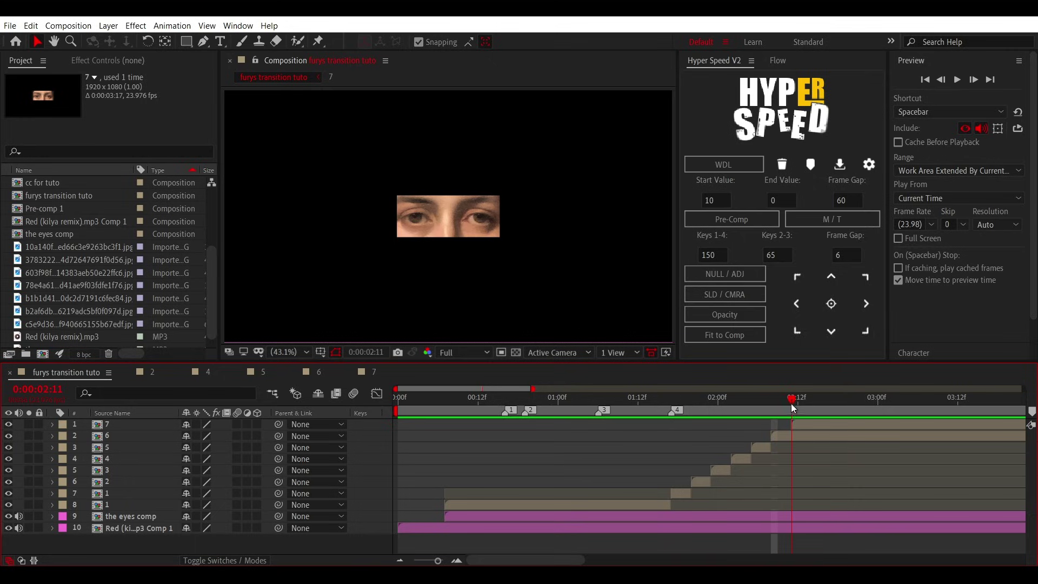
{"action": "left_click", "coordinate": [796, 433]}
{"action": "key", "text": "ctrl+shift+d"}
{"action": "key", "text": "Delete"}
{"action": "left_click_drag", "start_coordinate": [793, 407], "coordinate": [812, 408]}
{"action": "left_click", "coordinate": [812, 420]}
{"action": "key", "text": "ctrl+shift+d"}
{"action": "key", "text": "Delete"}
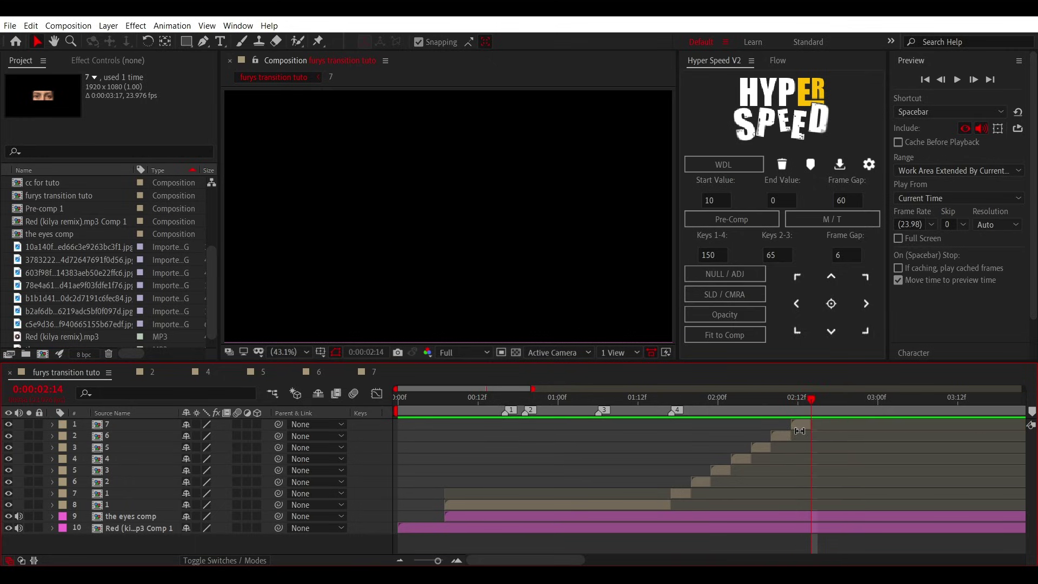
Step: Duplicate the seven staircase layers and slide the copies to start at 02:14
{"action": "left_click", "coordinate": [674, 494], "text": "shift"}
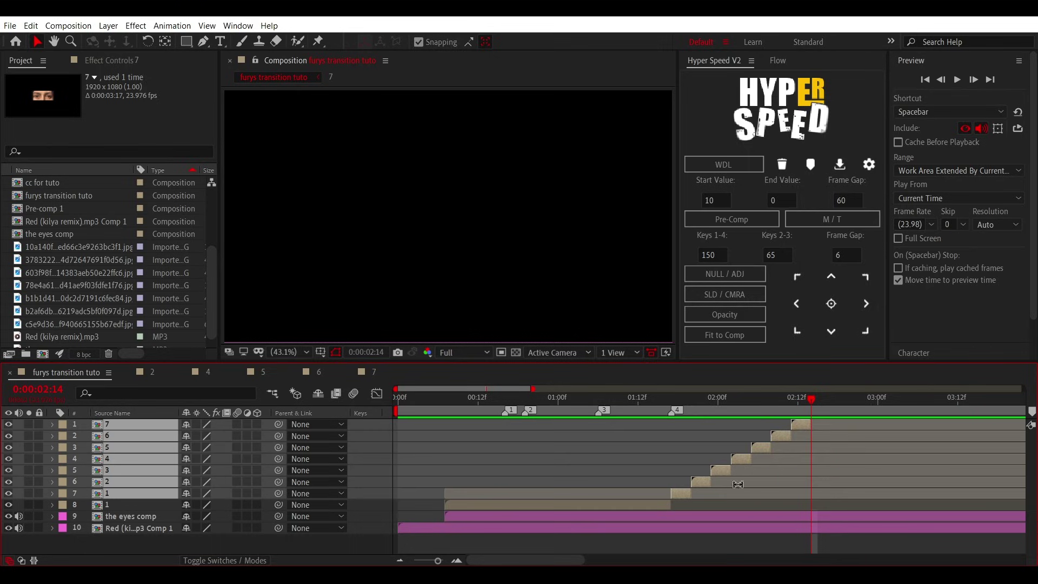
{"action": "key", "text": "ctrl+d"}
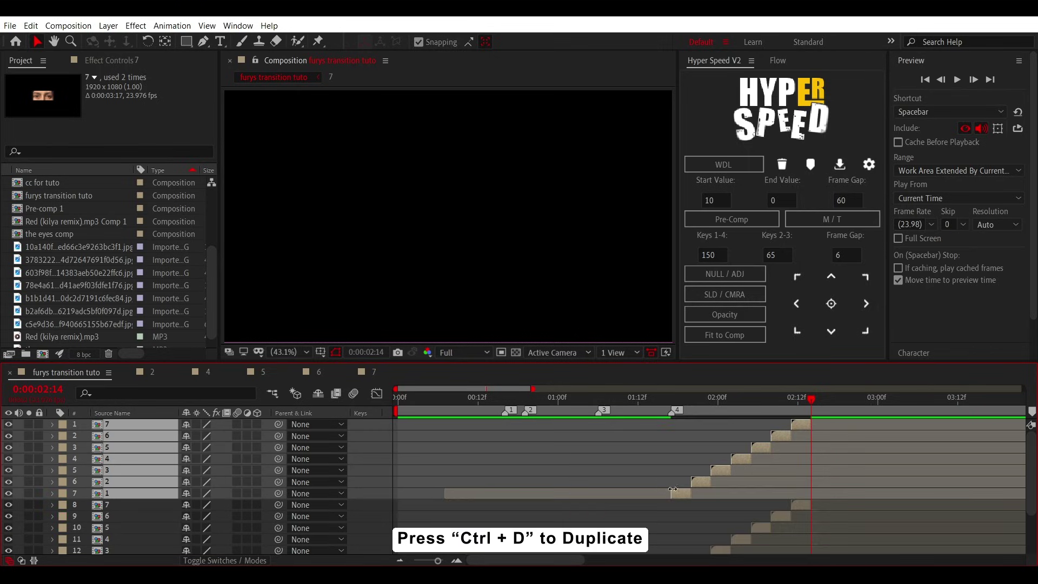
{"action": "left_click_drag", "start_coordinate": [678, 493], "coordinate": [819, 512]}
{"action": "scroll", "coordinate": [819, 512], "scroll_direction": "down", "scroll_amount": 3}
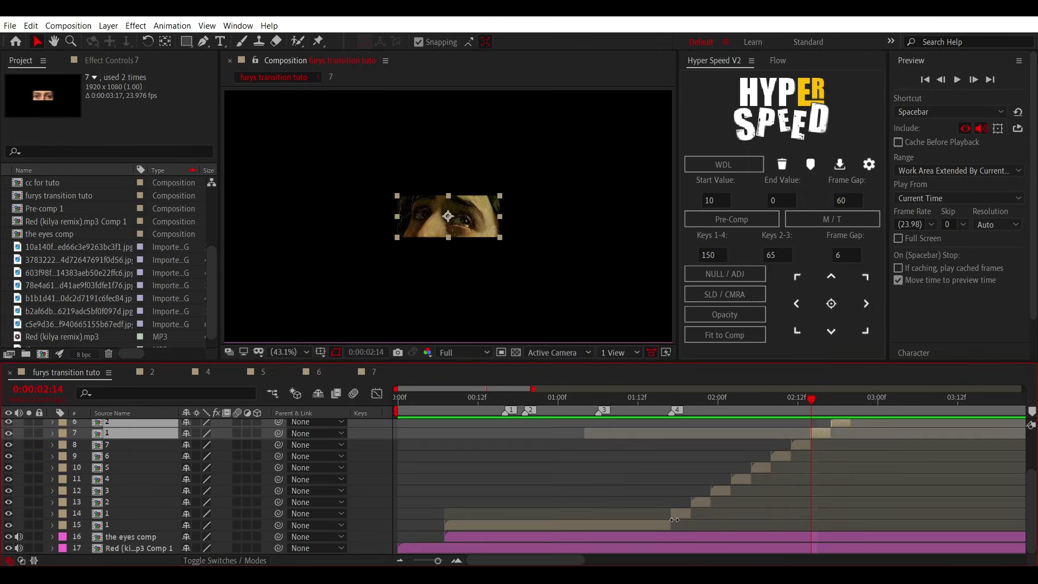
{"action": "scroll", "coordinate": [692, 514], "scroll_direction": "up", "scroll_amount": 3}
Step: Duplicate the staircase again toward 03:12 and select all staircase layers
{"action": "left_click", "coordinate": [951, 411]}
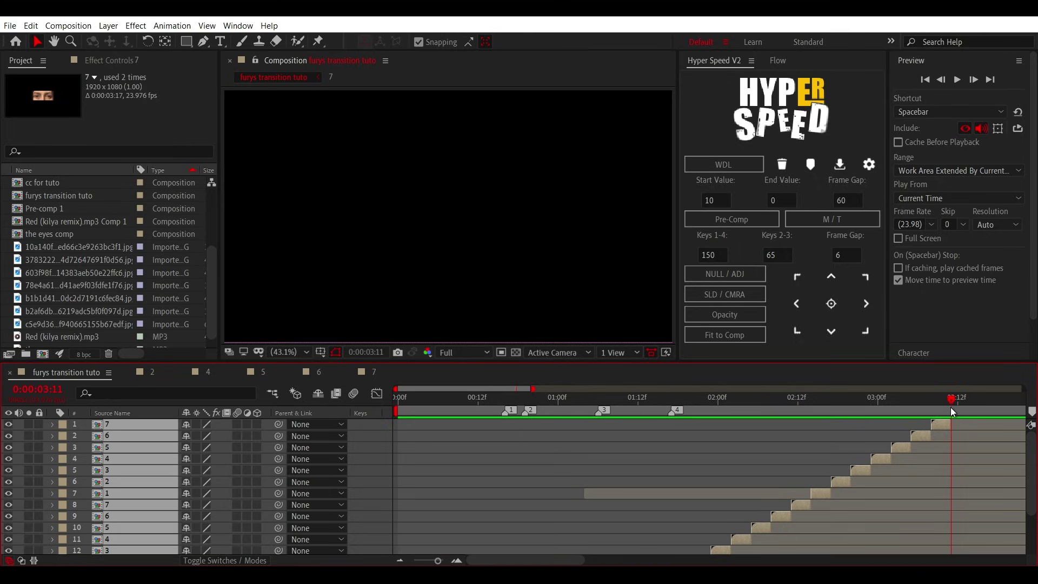
{"action": "key", "text": "ctrl+d"}
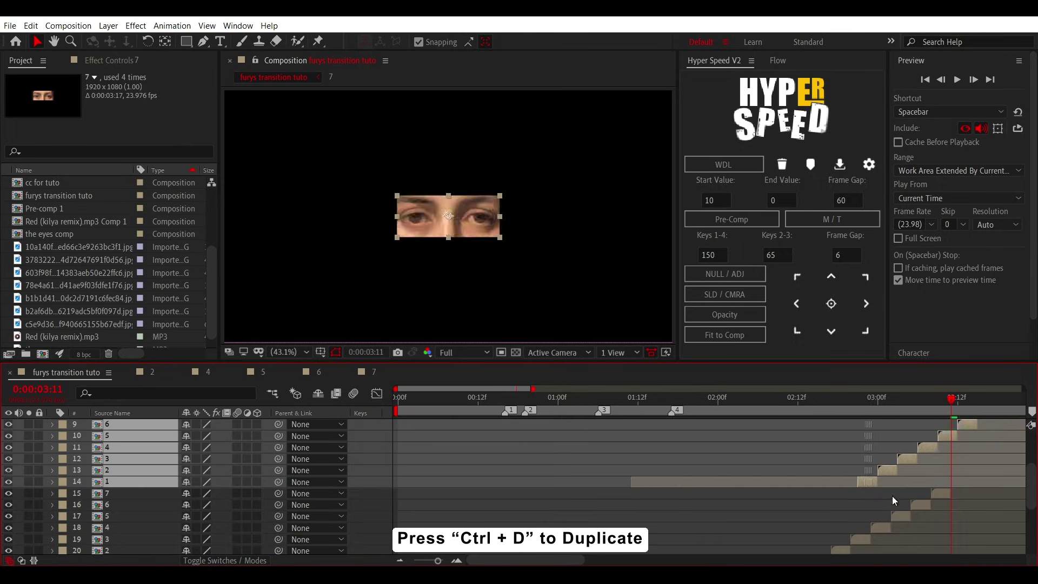
{"action": "left_click_drag", "start_coordinate": [684, 484], "coordinate": [959, 499]}
{"action": "scroll", "coordinate": [902, 504], "scroll_direction": "down", "scroll_amount": 2}
{"action": "scroll", "coordinate": [902, 504], "scroll_direction": "down", "scroll_amount": 4}
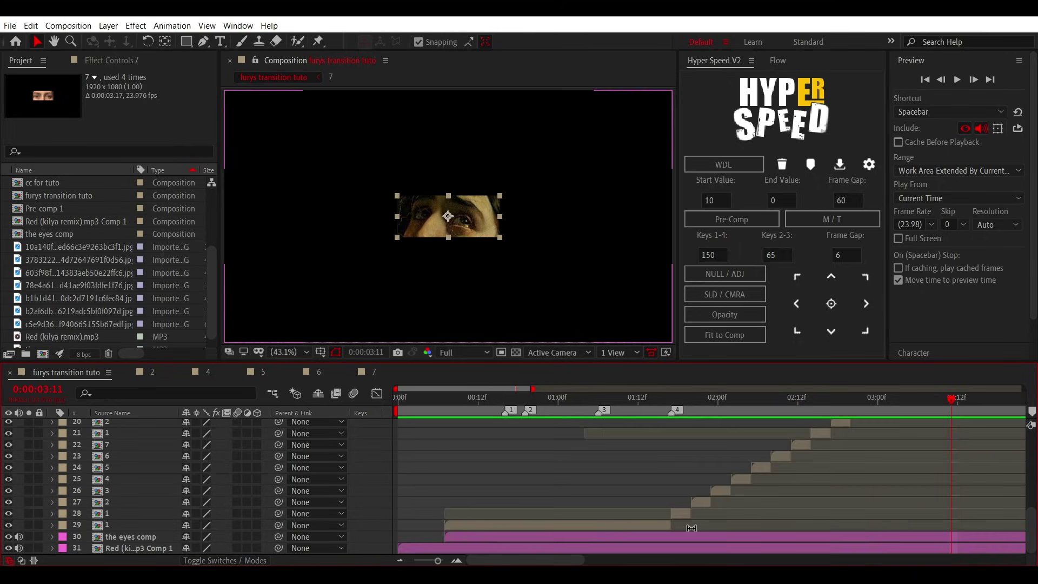
{"action": "left_click", "coordinate": [680, 514], "text": "shift"}
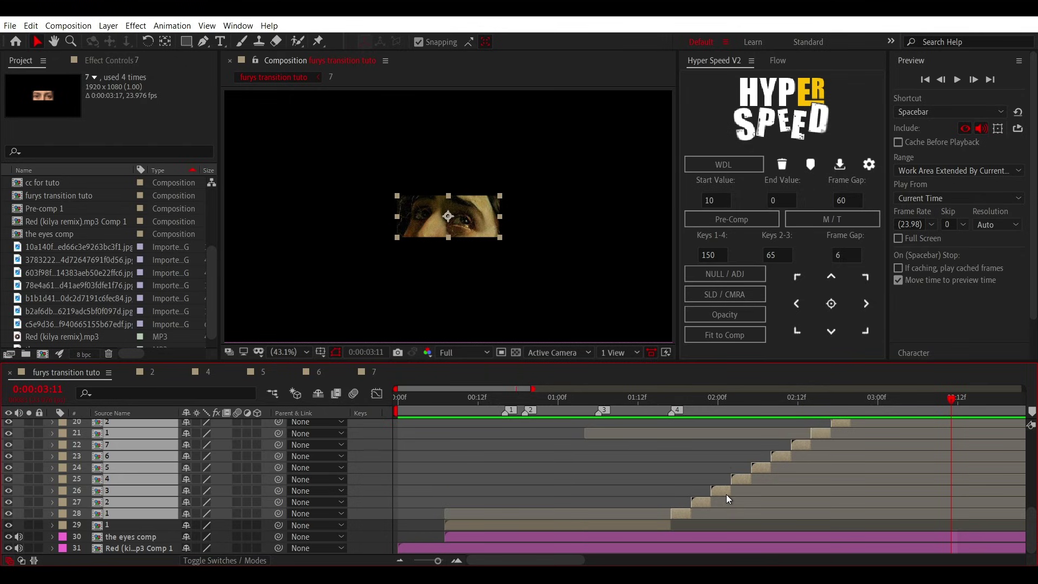
{"action": "right_click", "coordinate": [726, 494]}
Step: Pre-compose the selected staircase layers into a single named precomp
{"action": "left_click", "coordinate": [761, 424]}
{"action": "type", "text": "eyes"}
{"action": "left_click", "coordinate": [573, 378]}
Step: Scale the staircase precomp and layer 1 to 196%
{"action": "left_click", "coordinate": [645, 409]}
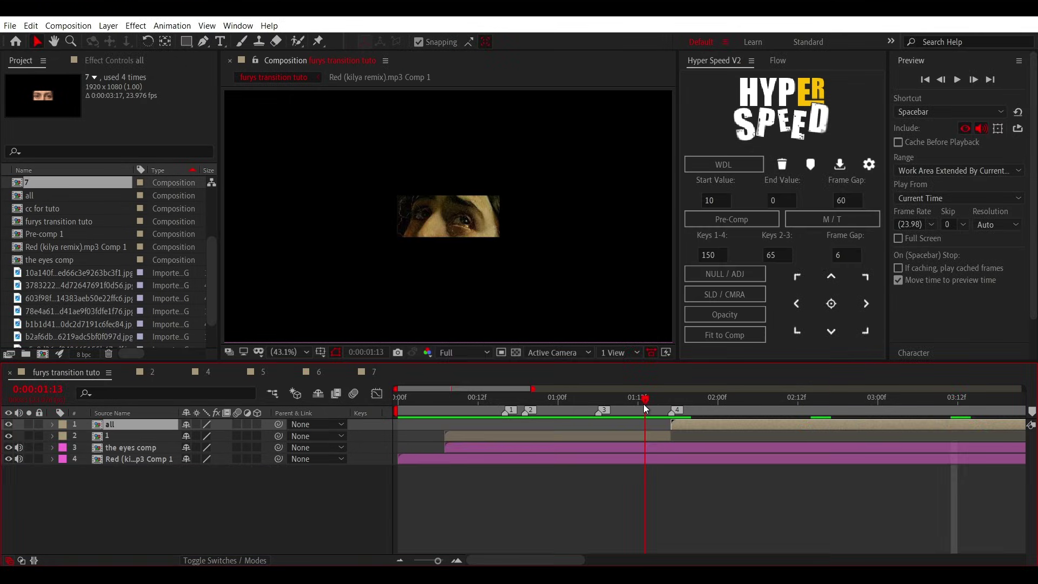
{"action": "left_click_drag", "start_coordinate": [645, 410], "coordinate": [752, 409]}
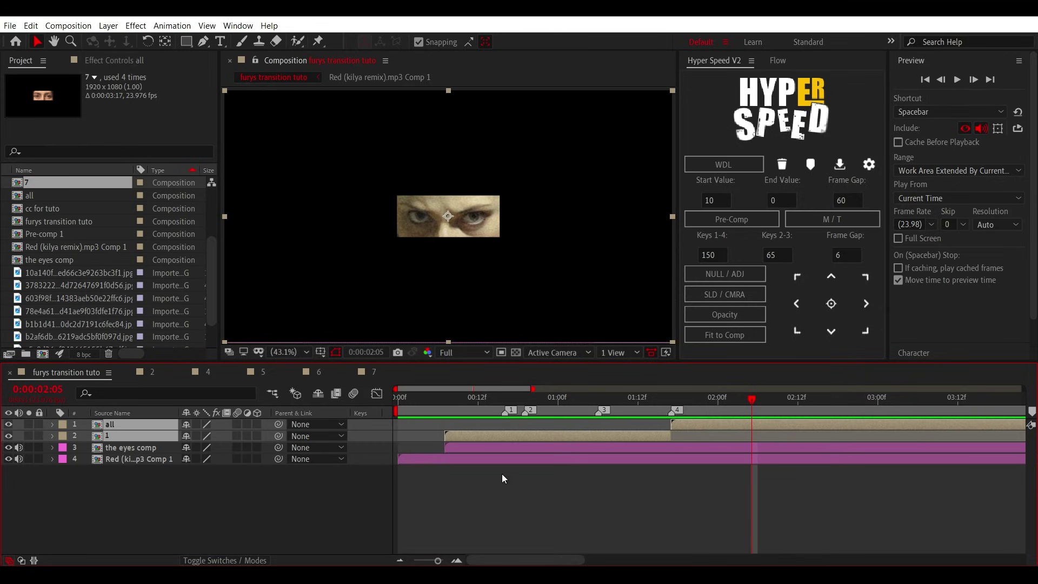
{"action": "left_click", "coordinate": [209, 436], "text": "shift"}
{"action": "key", "text": "s"}
{"action": "left_click_drag", "start_coordinate": [208, 438], "coordinate": [264, 424]}
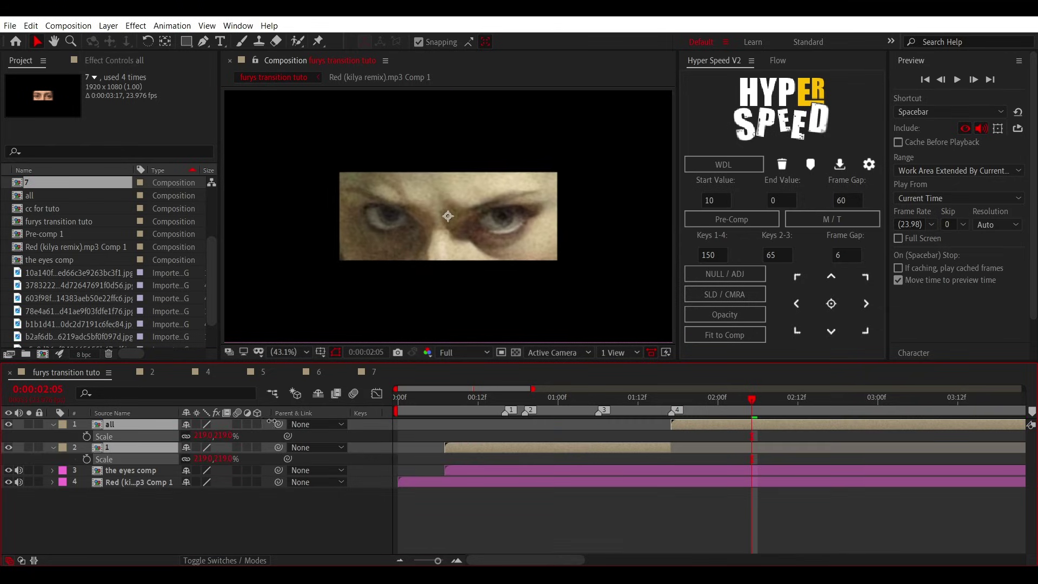
{"action": "left_click", "coordinate": [570, 524]}
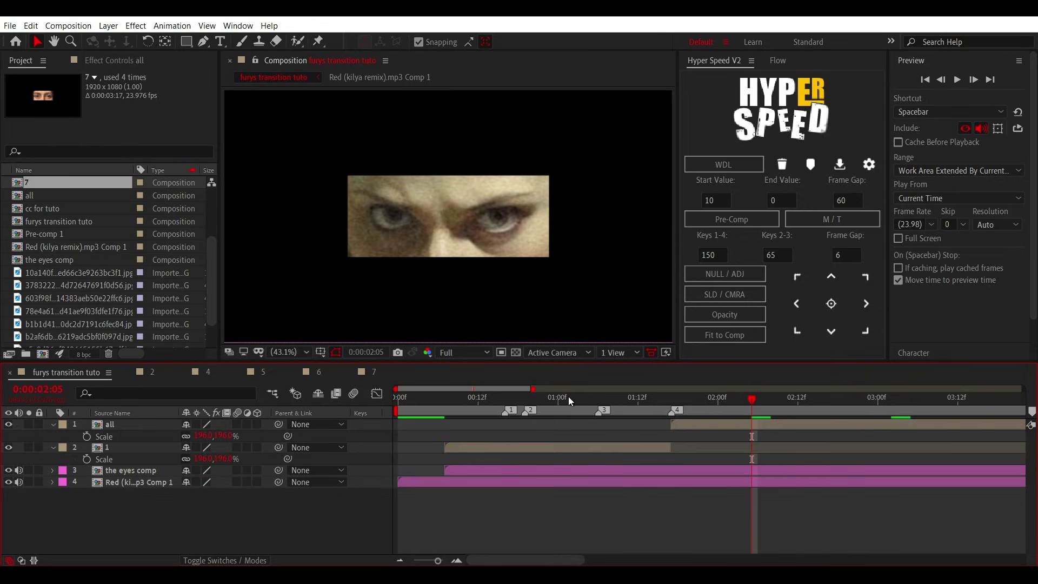
Step: Delete Mask 1 from layer 1
{"action": "left_click", "coordinate": [560, 397]}
{"action": "left_click", "coordinate": [536, 459]}
{"action": "key", "text": "m"}
{"action": "left_click", "coordinate": [120, 460]}
{"action": "key", "text": "Delete"}
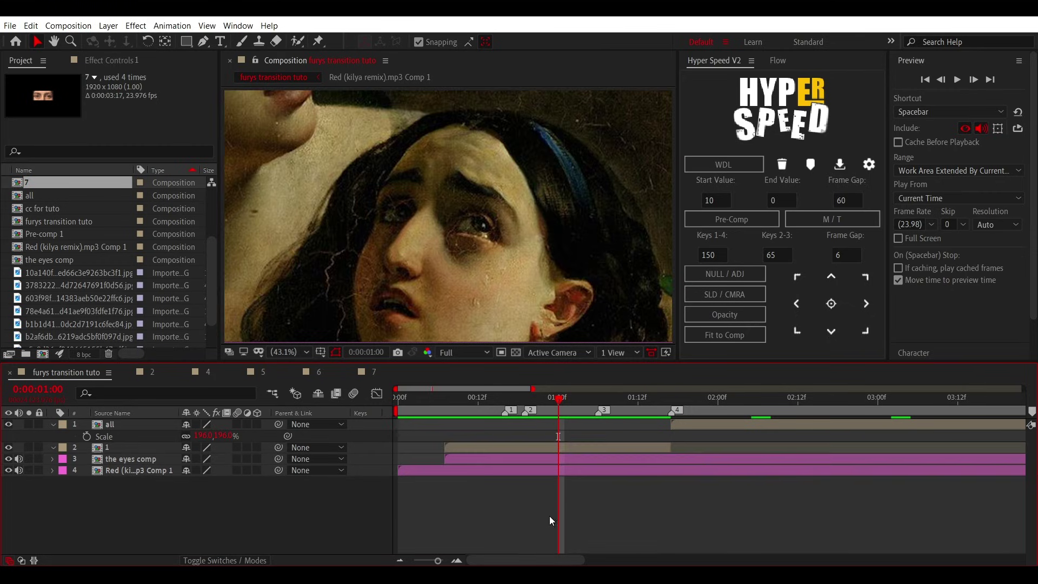
Step: Apply the S_Hotspots effect to layer 1 at its start
{"action": "key", "text": "s"}
{"action": "key", "text": "i"}
{"action": "key", "text": "ctrl+space"}
{"action": "type", "text": "hot"}
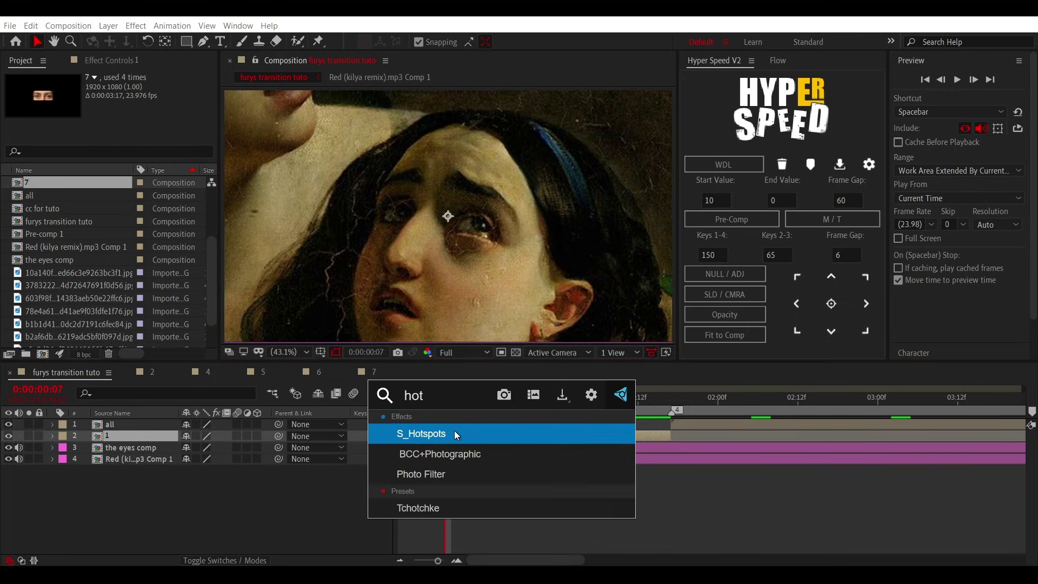
{"action": "left_click", "coordinate": [404, 436]}
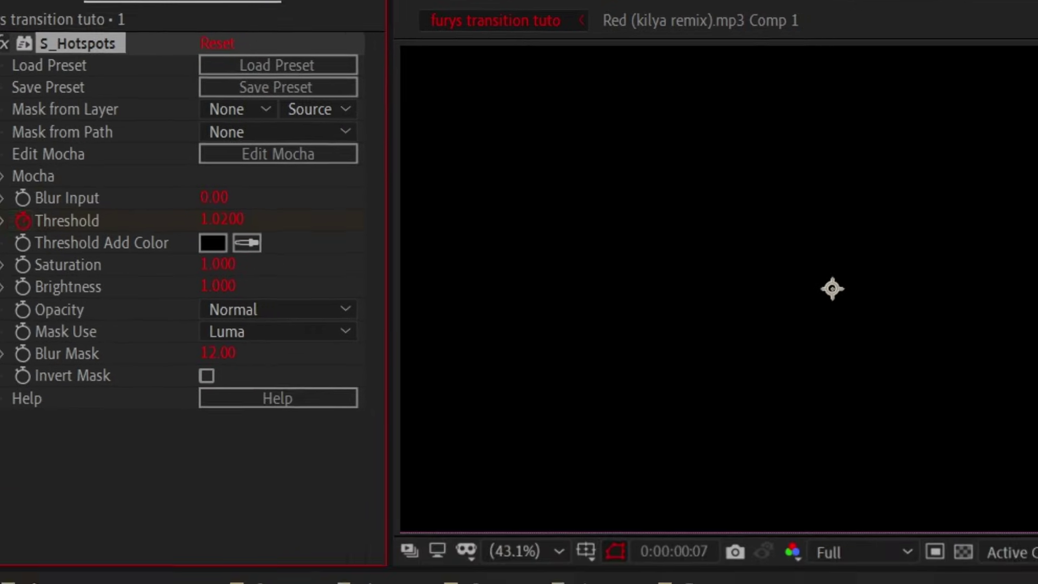
Step: Keyframe Threshold to 0 at 01:03 and ease both Threshold keyframes
{"action": "key", "text": "space"}
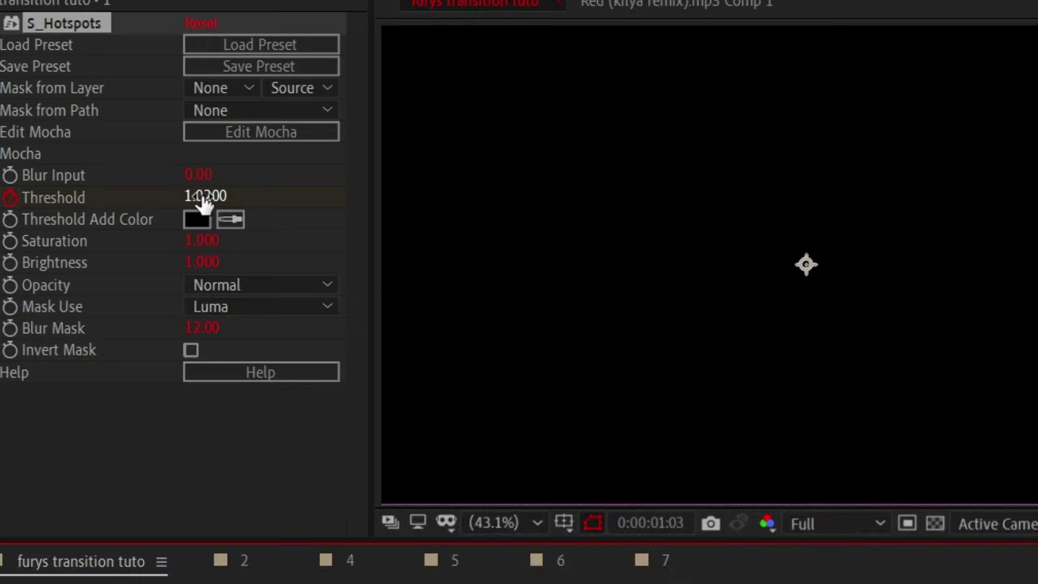
{"action": "left_click", "coordinate": [99, 43]}
{"action": "type", "text": "0"}
{"action": "key", "text": "Return"}
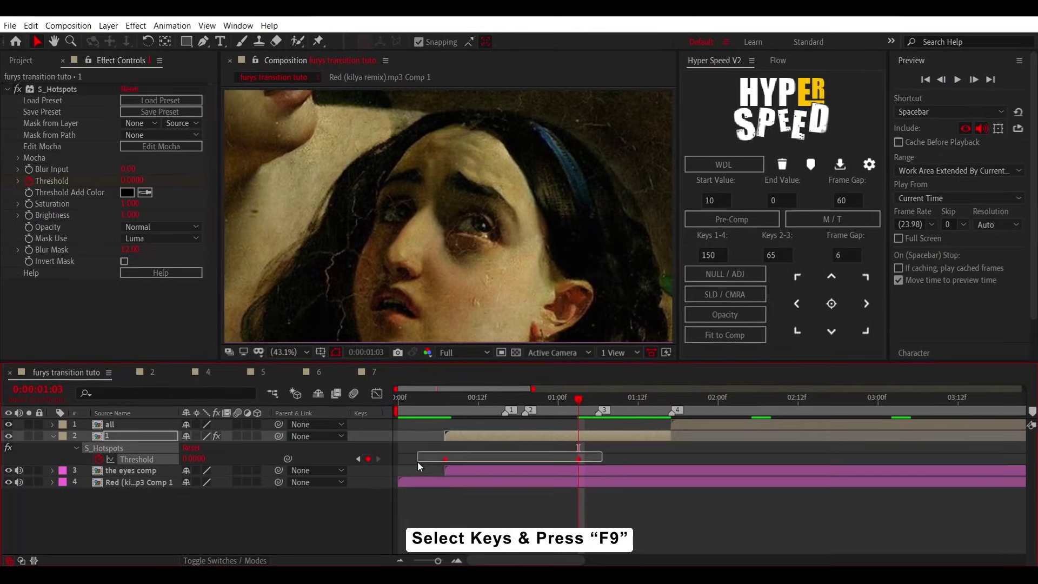
{"action": "left_click_drag", "start_coordinate": [604, 445], "coordinate": [417, 462]}
{"action": "key", "text": "F9"}
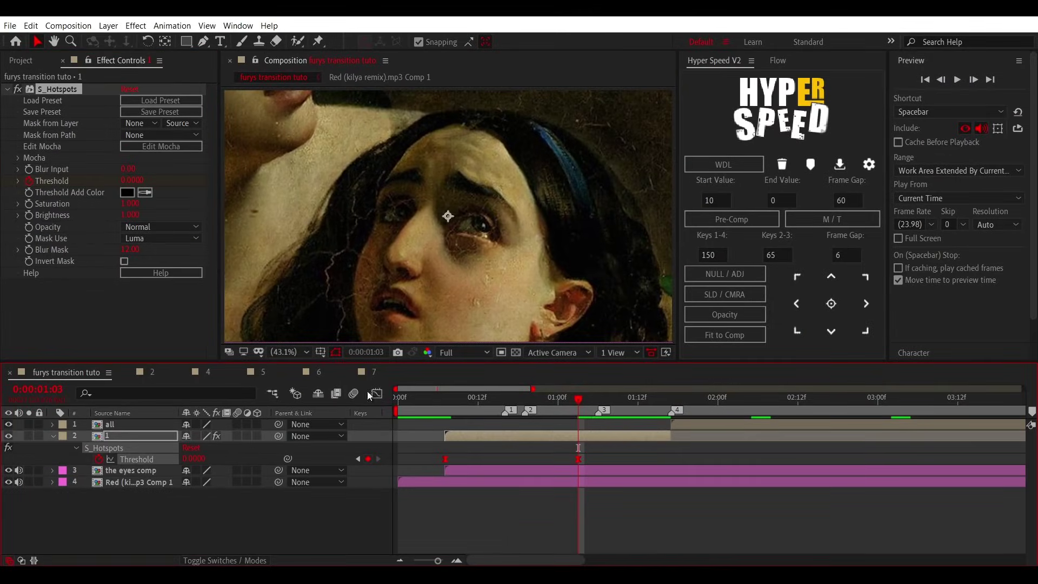
Step: Preview the threshold reveal and adjust the keyframe timing
{"action": "left_click", "coordinate": [434, 410]}
{"action": "key", "text": "space"}
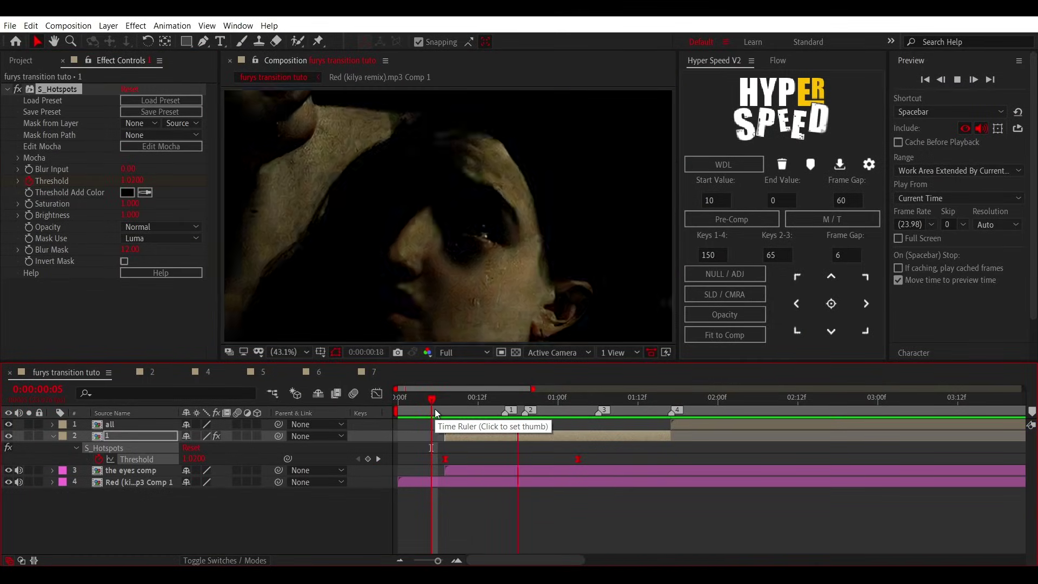
{"action": "key", "text": "space"}
{"action": "mouse_move", "coordinate": [578, 459]}
{"action": "left_mouse_down"}
{"action": "mouse_move", "coordinate": [624, 459]}
{"action": "mouse_move", "coordinate": [430, 461]}
{"action": "left_mouse_up"}
{"action": "key", "text": "space"}
{"action": "key", "text": "space"}
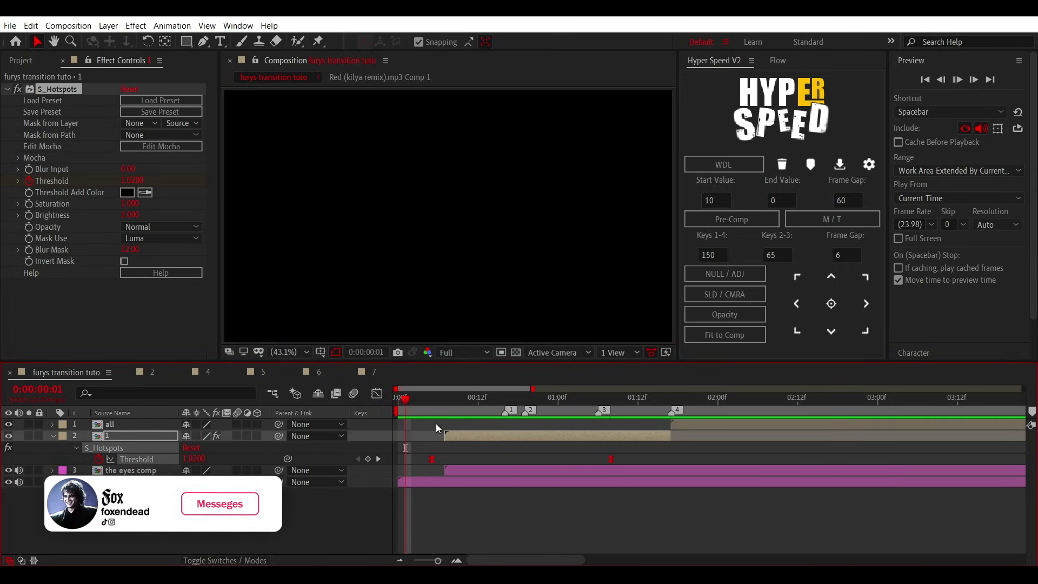
{"action": "key", "text": "space"}
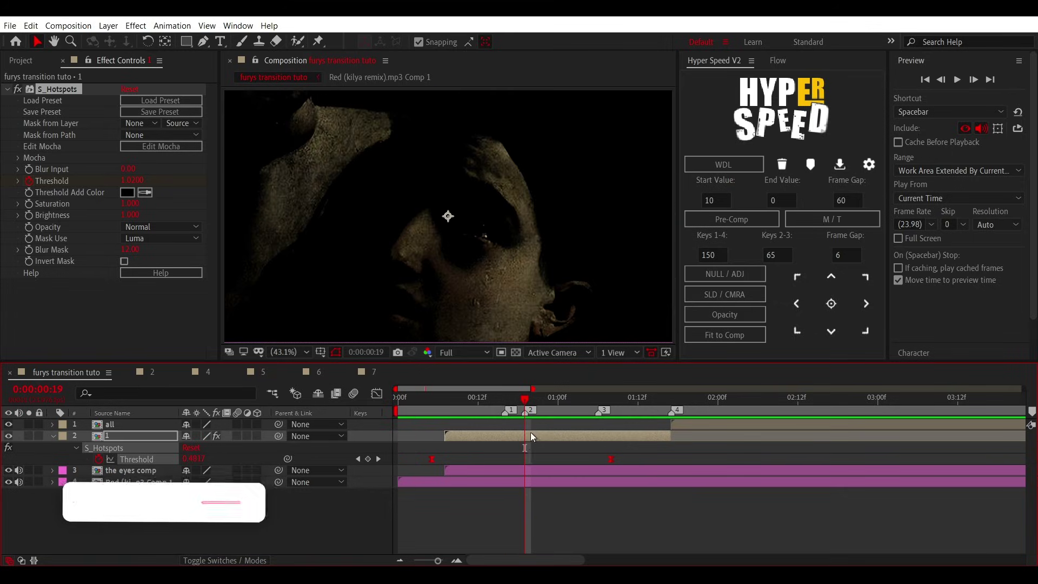
Step: Keyframe layer 1's Scale from about 205% at its start to 196% at its end
{"action": "left_click", "coordinate": [529, 439]}
{"action": "key", "text": "s"}
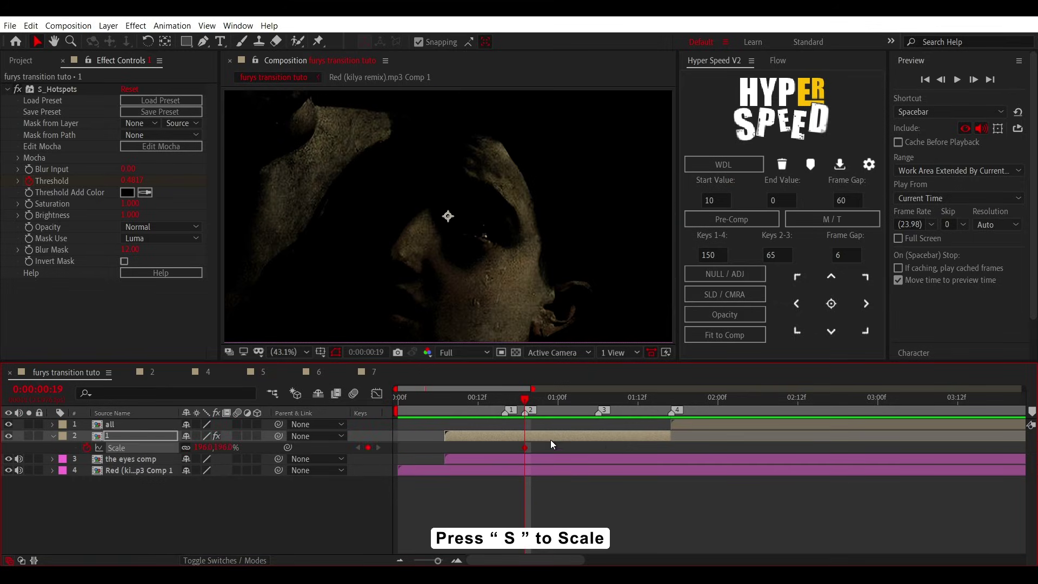
{"action": "left_click_drag", "start_coordinate": [528, 446], "coordinate": [671, 447]}
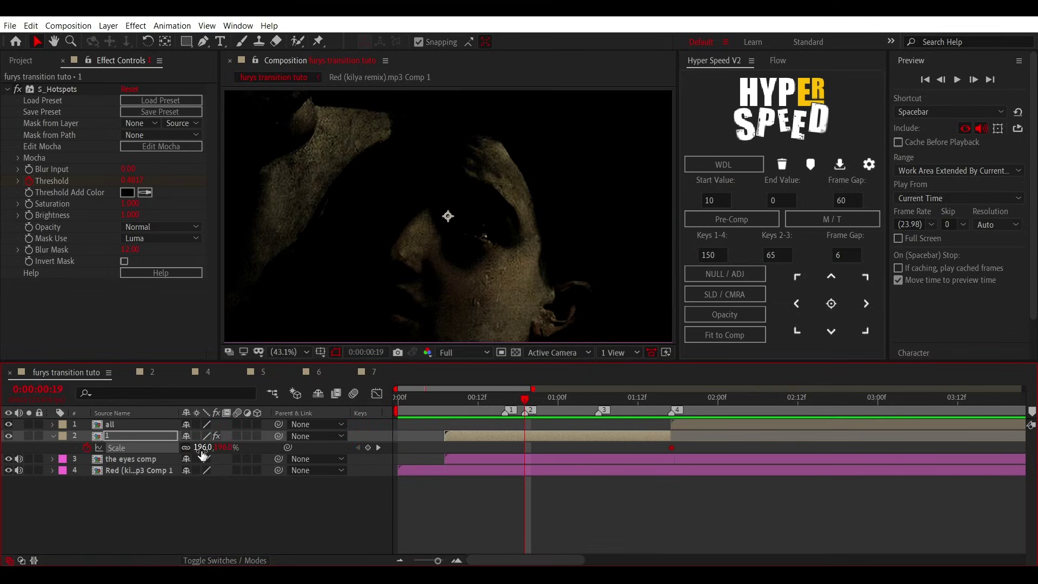
{"action": "left_click_drag", "start_coordinate": [201, 447], "coordinate": [209, 446]}
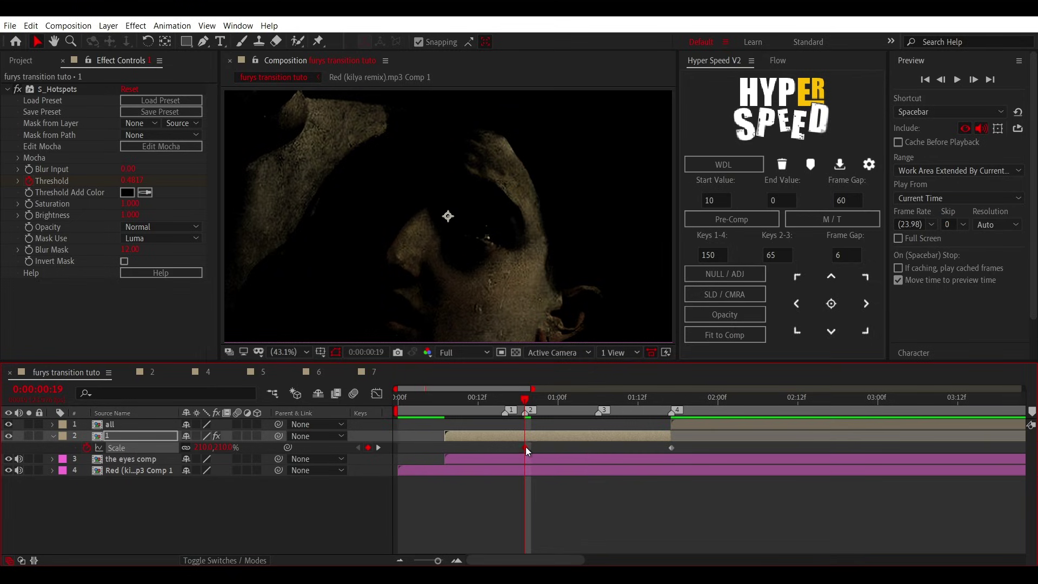
{"action": "left_click_drag", "start_coordinate": [526, 447], "coordinate": [445, 449]}
Step: Preview the scale animation from 0:00:00:06, then set the current time to marker 4
{"action": "left_click", "coordinate": [437, 413]}
{"action": "key", "text": "space"}
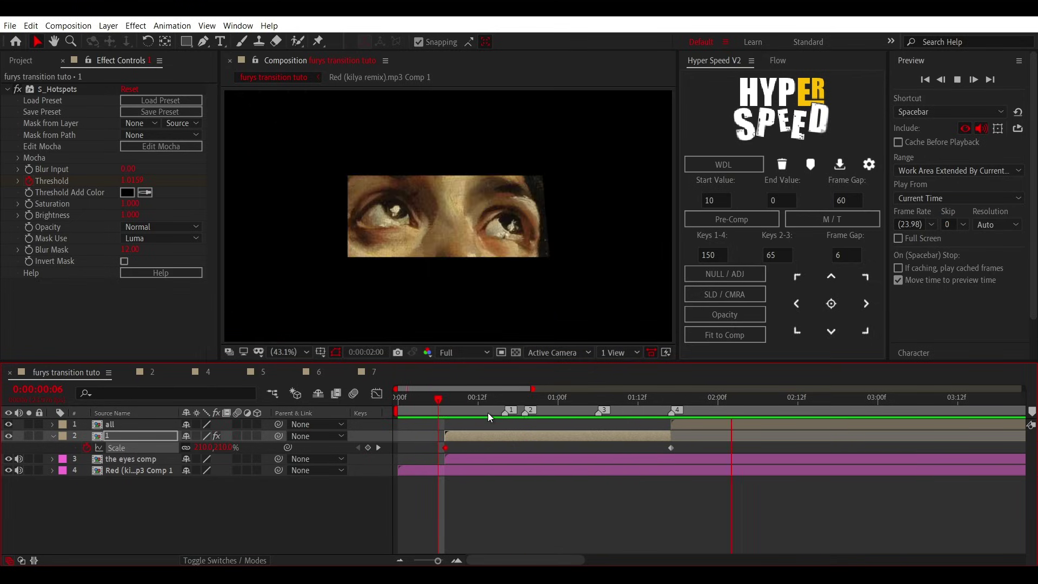
{"action": "key", "text": "space"}
{"action": "key", "text": "space"}
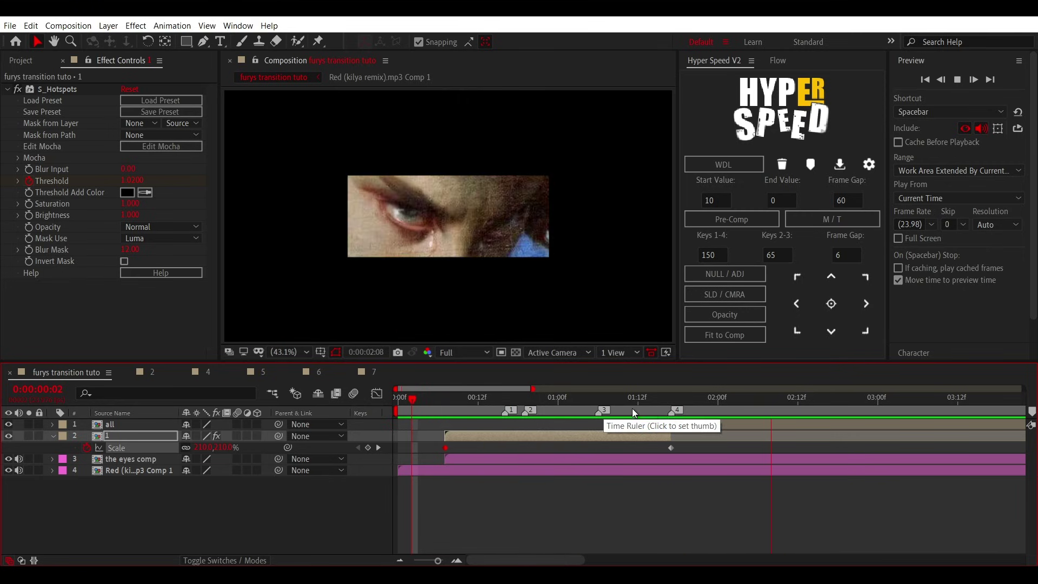
{"action": "key", "text": "space"}
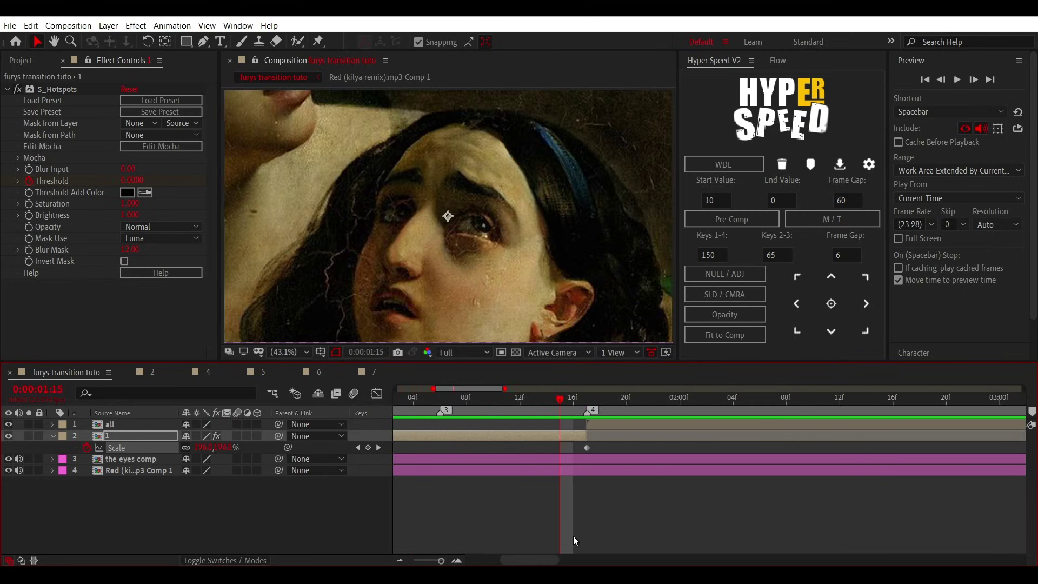
{"action": "key", "text": "equal"}
{"action": "left_click", "coordinate": [586, 398]}
Step: Add an adjustment layer and trim it to a short span around marker 4
{"action": "left_click", "coordinate": [596, 424]}
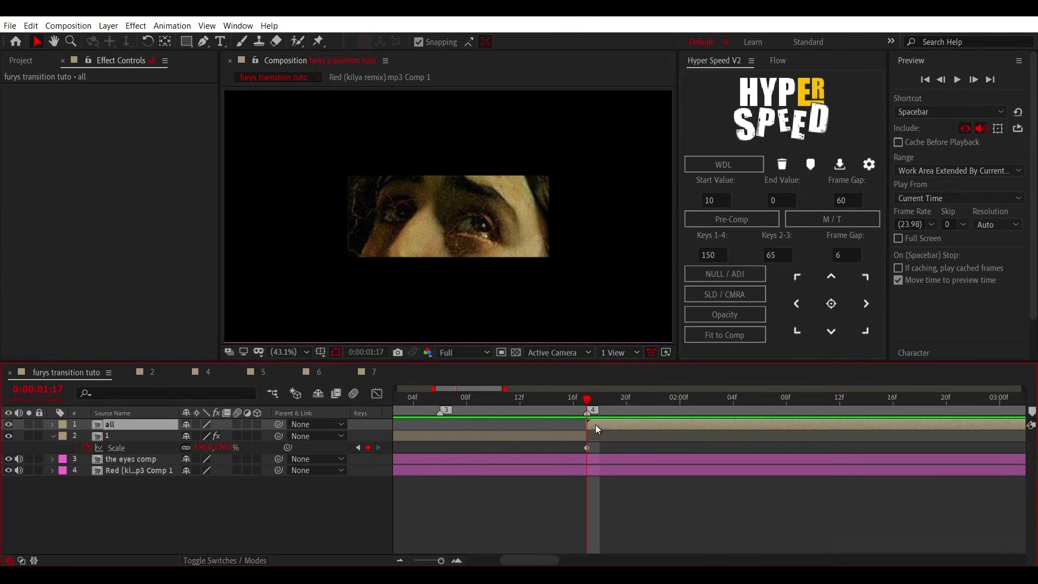
{"action": "right_click", "coordinate": [372, 433]}
{"action": "mouse_move", "coordinate": [400, 442]}
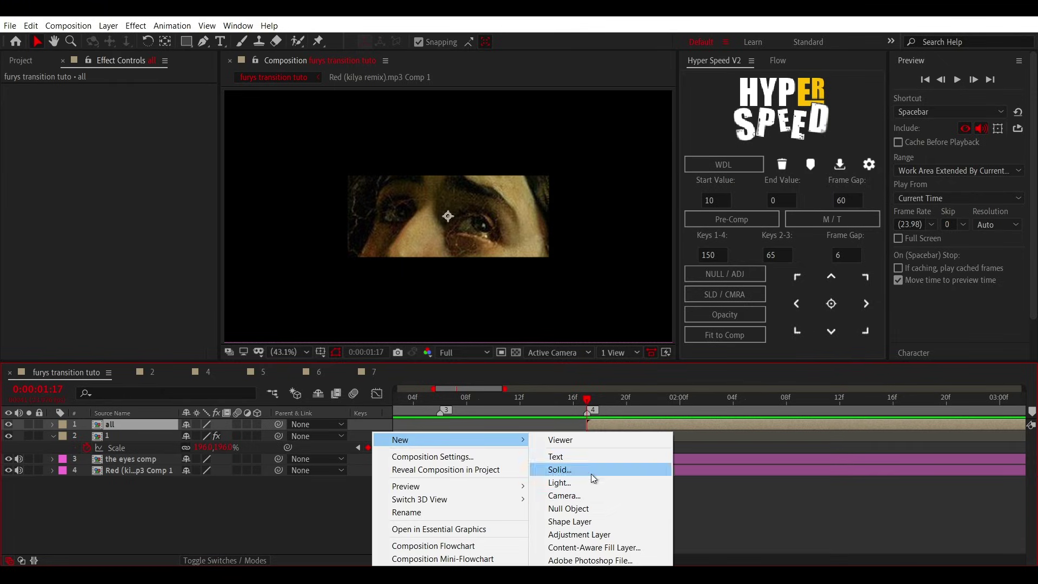
{"action": "left_click", "coordinate": [584, 535]}
{"action": "key", "text": "alt+bracketleft"}
{"action": "mouse_move", "coordinate": [600, 426]}
{"action": "left_mouse_down"}
{"action": "mouse_move", "coordinate": [548, 423]}
{"action": "mouse_move", "coordinate": [634, 426]}
{"action": "left_mouse_up"}
{"action": "key", "text": "alt+bracketright"}
{"action": "key", "text": "equal"}
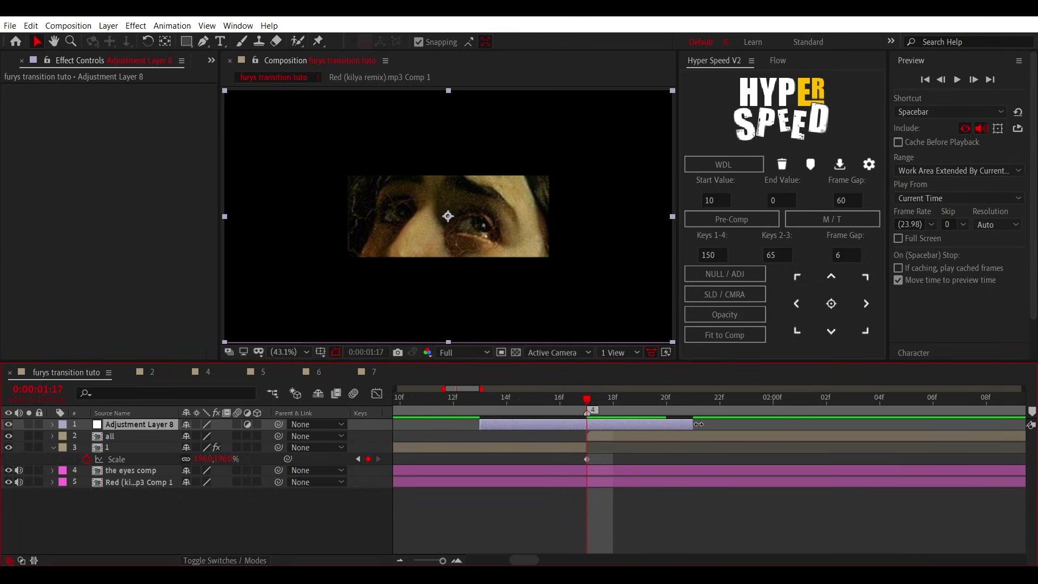
{"action": "left_click_drag", "start_coordinate": [731, 428], "coordinate": [719, 425]}
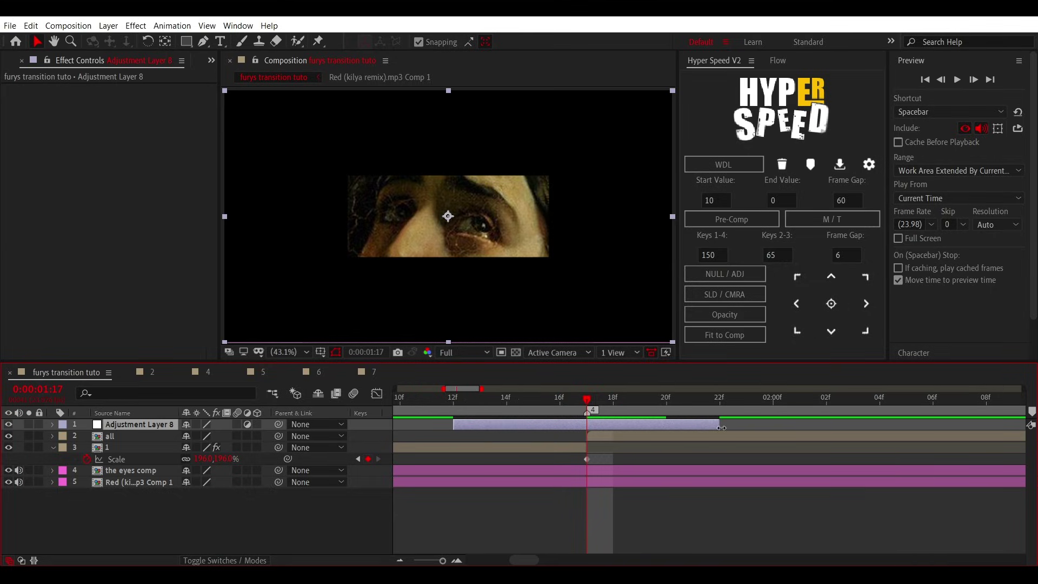
Step: Apply S_Shake to the adjustment layer with Amplitude 0.5 and Frequency 35
{"action": "key", "text": "ctrl+space"}
{"action": "type", "text": "sha"}
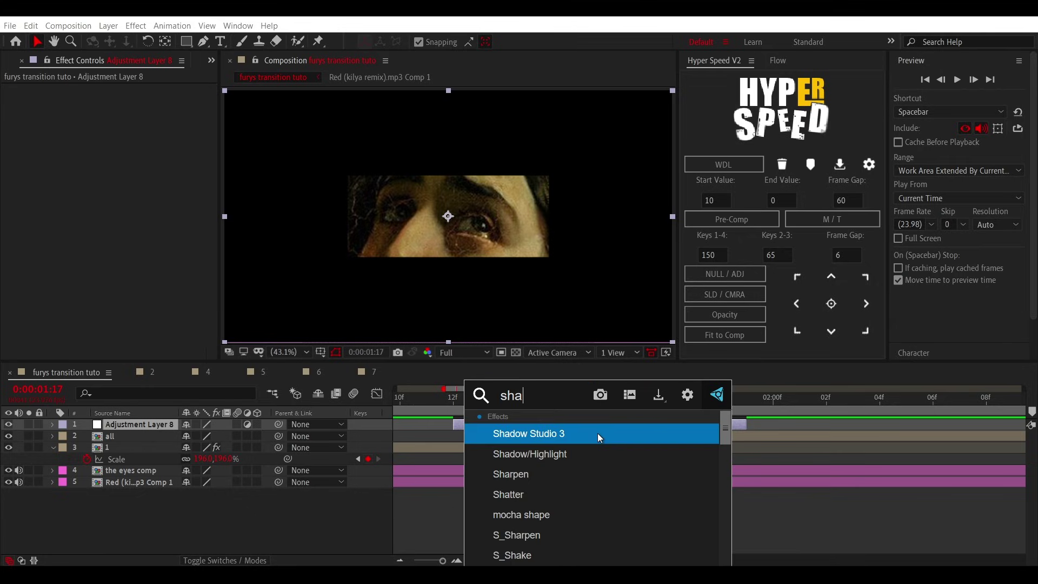
{"action": "type", "text": "k"}
{"action": "left_click", "coordinate": [517, 436]}
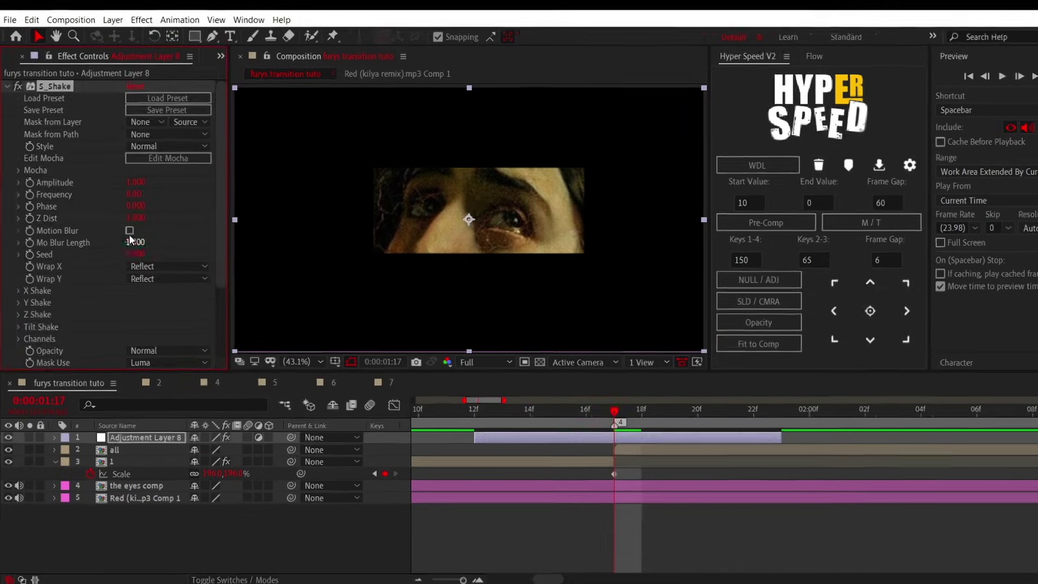
{"action": "left_click", "coordinate": [161, 189]}
{"action": "type", "text": "0.5"}
{"action": "key", "text": "Return"}
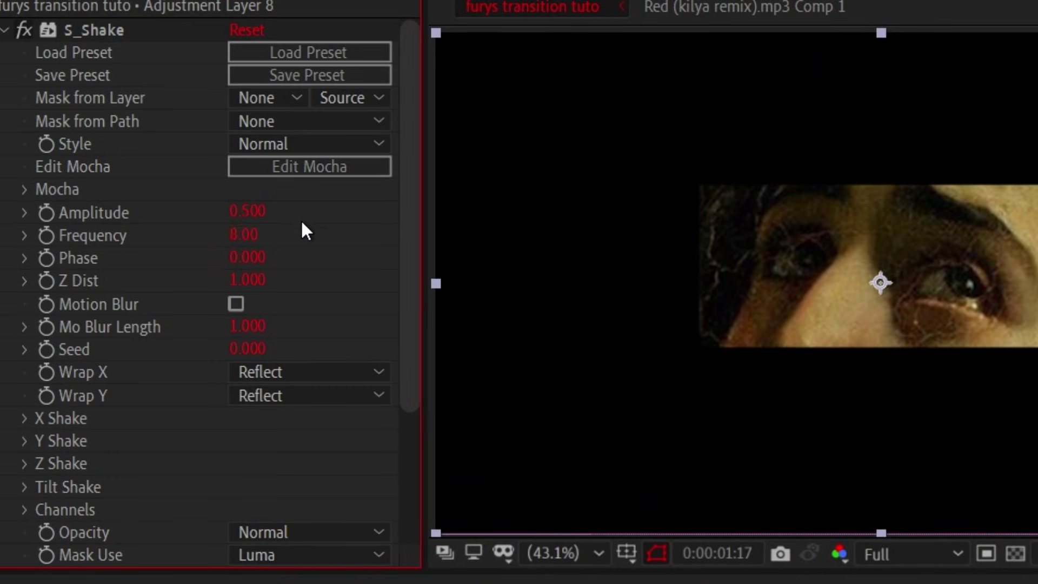
{"action": "left_click", "coordinate": [162, 201]}
{"action": "type", "text": "35"}
{"action": "key", "text": "Return"}
Step: Set S_Shake Phase 0.5, adjust Tilt and Z Rand Amp (Z to 35), and keyframe Amplitude
{"action": "left_click", "coordinate": [245, 257]}
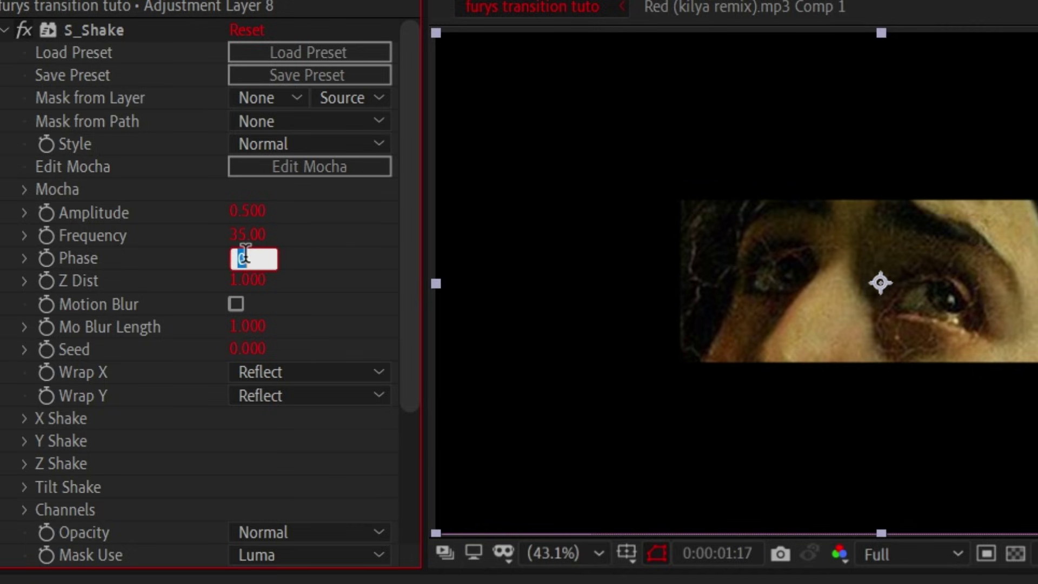
{"action": "type", "text": ".5"}
{"action": "key", "text": "Return"}
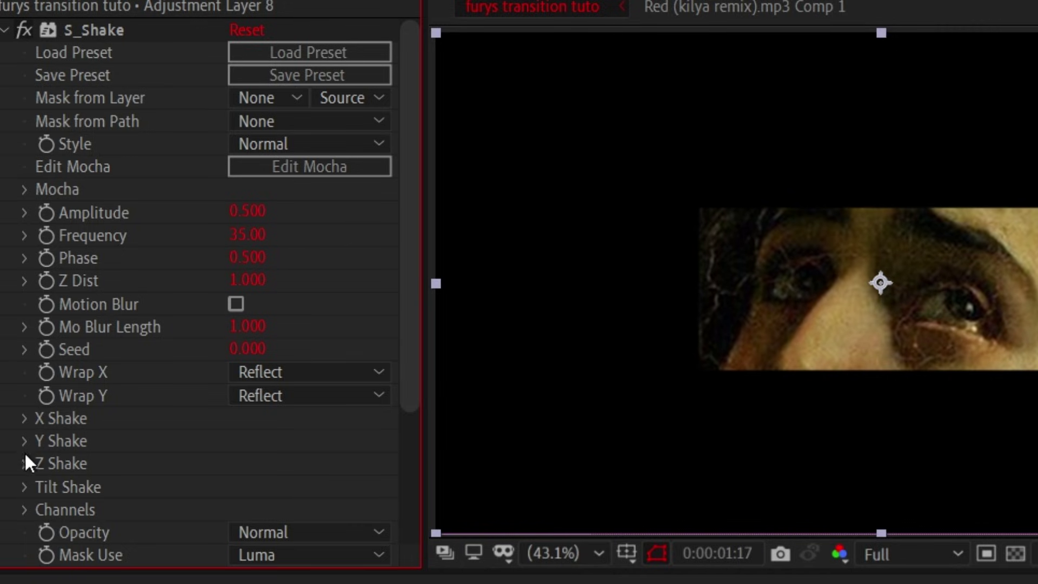
{"action": "left_click", "coordinate": [27, 484]}
{"action": "left_click", "coordinate": [236, 465]}
{"action": "type", "text": "5"}
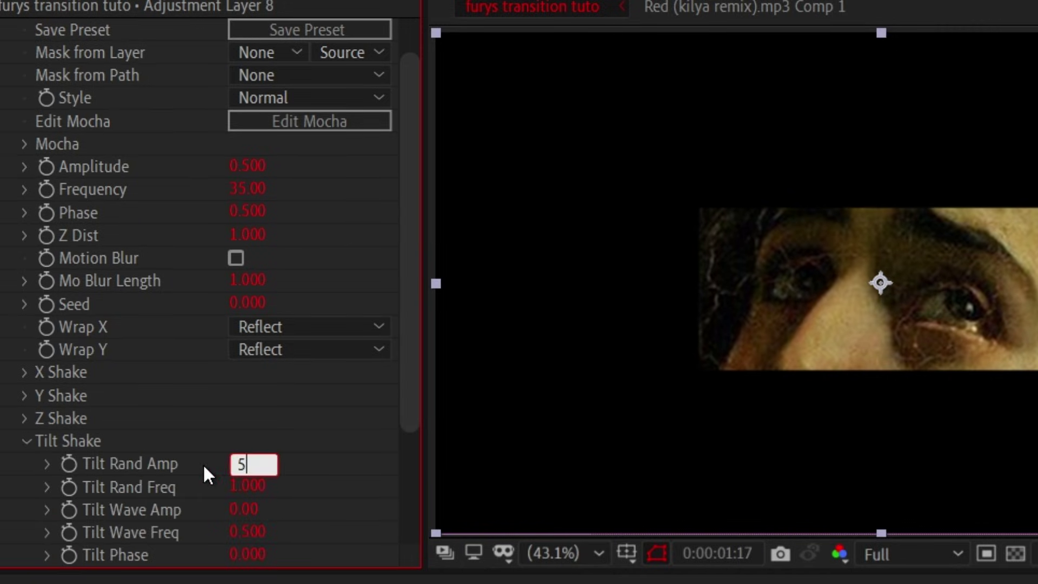
{"action": "left_click", "coordinate": [25, 419]}
{"action": "left_click", "coordinate": [255, 440]}
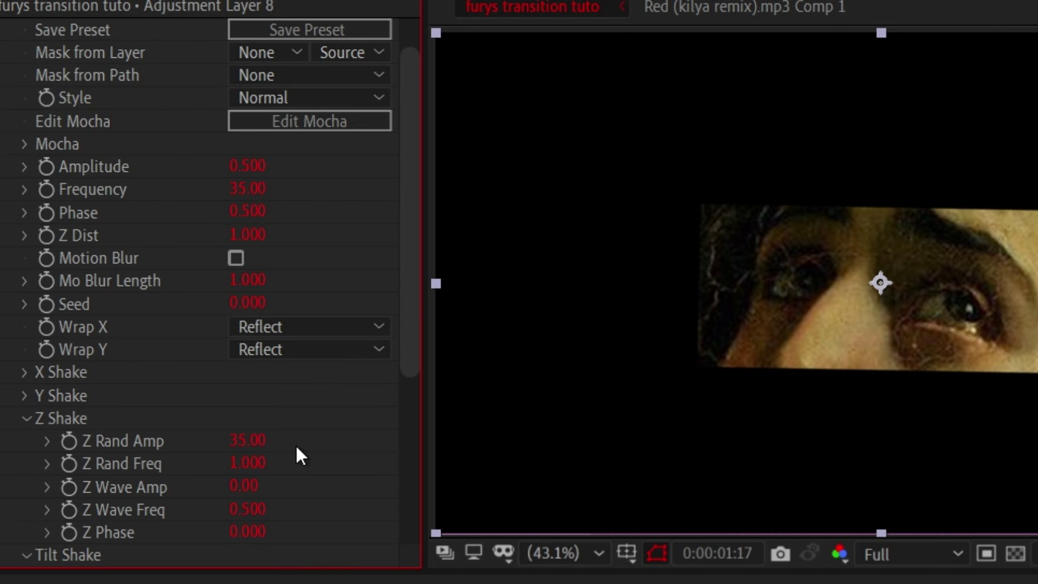
{"action": "left_click", "coordinate": [47, 166]}
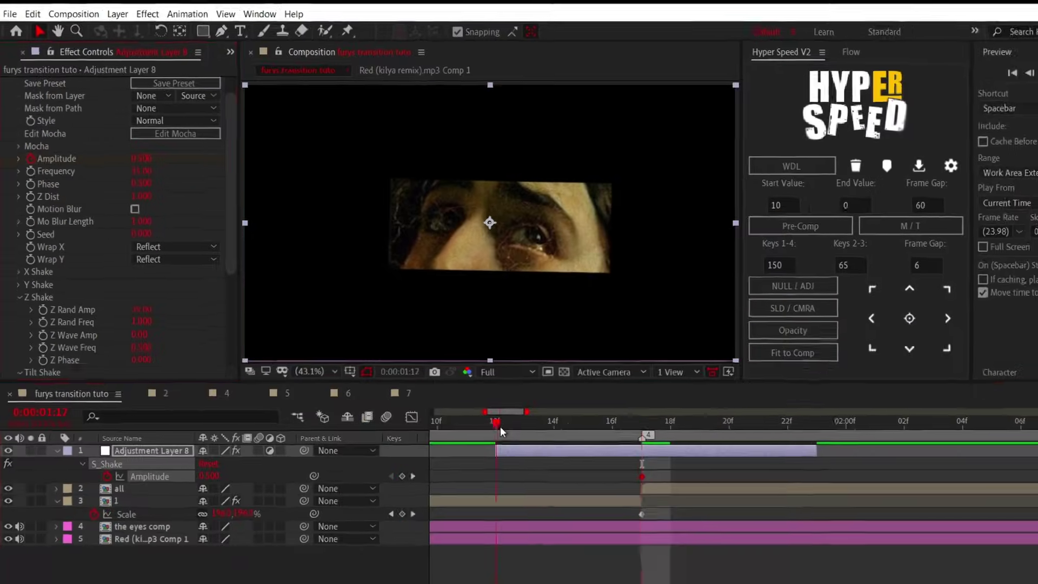
Step: Add Amplitude keyframes of 0 around the peak and set the preview to quarter resolution
{"action": "left_click_drag", "start_coordinate": [209, 476], "coordinate": [189, 475]}
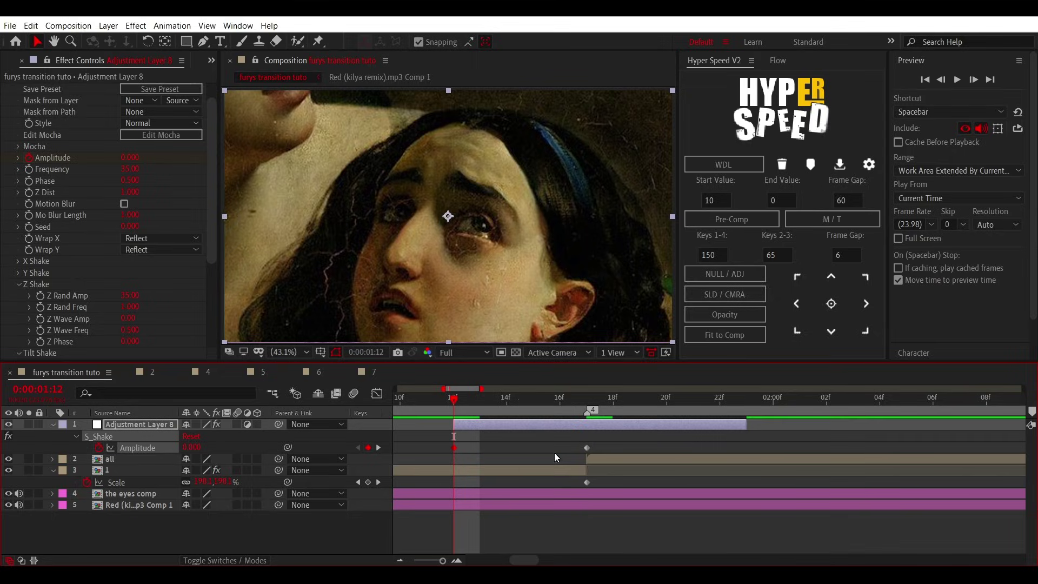
{"action": "left_click", "coordinate": [748, 408]}
{"action": "left_click", "coordinate": [464, 352]}
{"action": "left_click", "coordinate": [466, 429]}
{"action": "left_click_drag", "start_coordinate": [505, 406], "coordinate": [484, 407]}
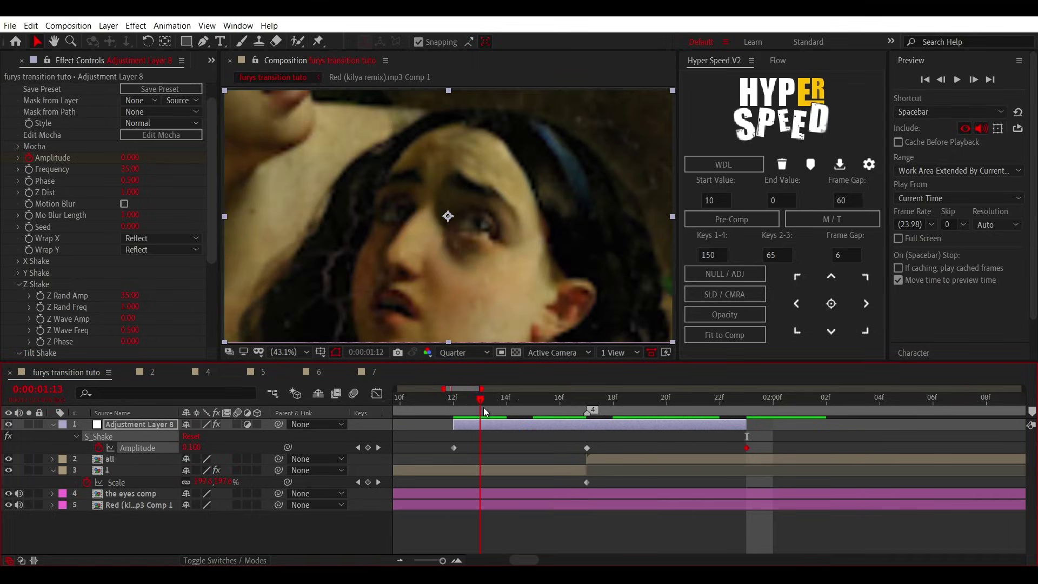
Step: Ease all Amplitude keyframes and shape the graph for a slow rise and steep drop
{"action": "left_click_drag", "start_coordinate": [797, 439], "coordinate": [452, 456]}
{"action": "key", "text": "F9"}
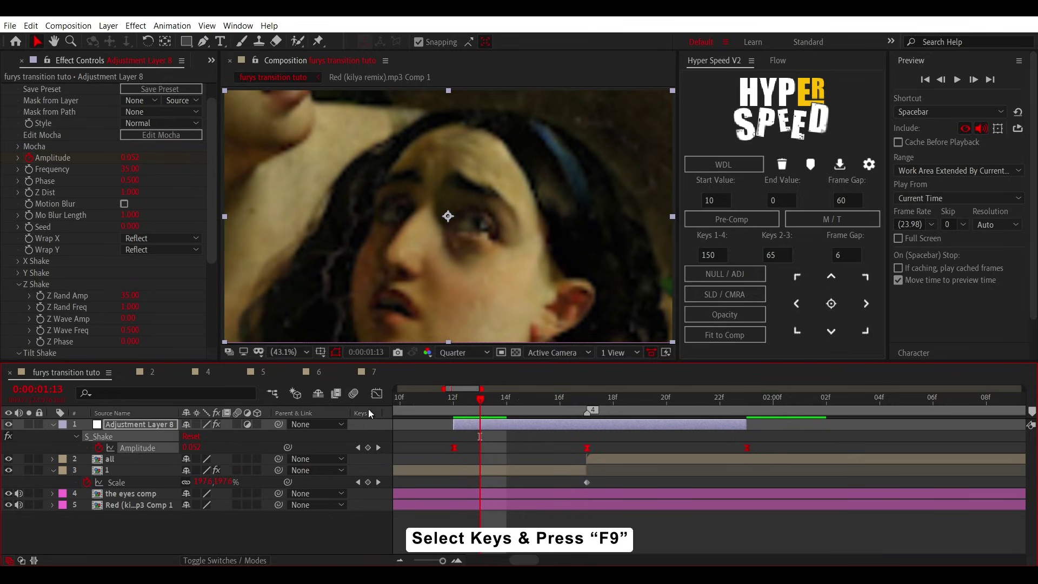
{"action": "left_click", "coordinate": [377, 393]}
{"action": "left_click", "coordinate": [587, 428]}
{"action": "left_click_drag", "start_coordinate": [639, 427], "coordinate": [592, 515]}
{"action": "left_click_drag", "start_coordinate": [693, 525], "coordinate": [626, 522]}
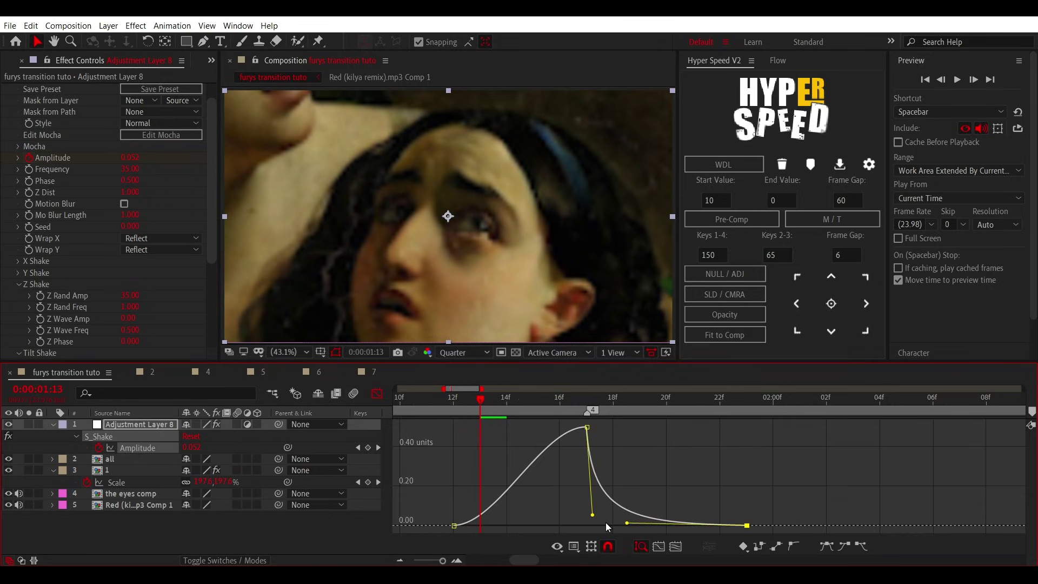
{"action": "left_click", "coordinate": [587, 423]}
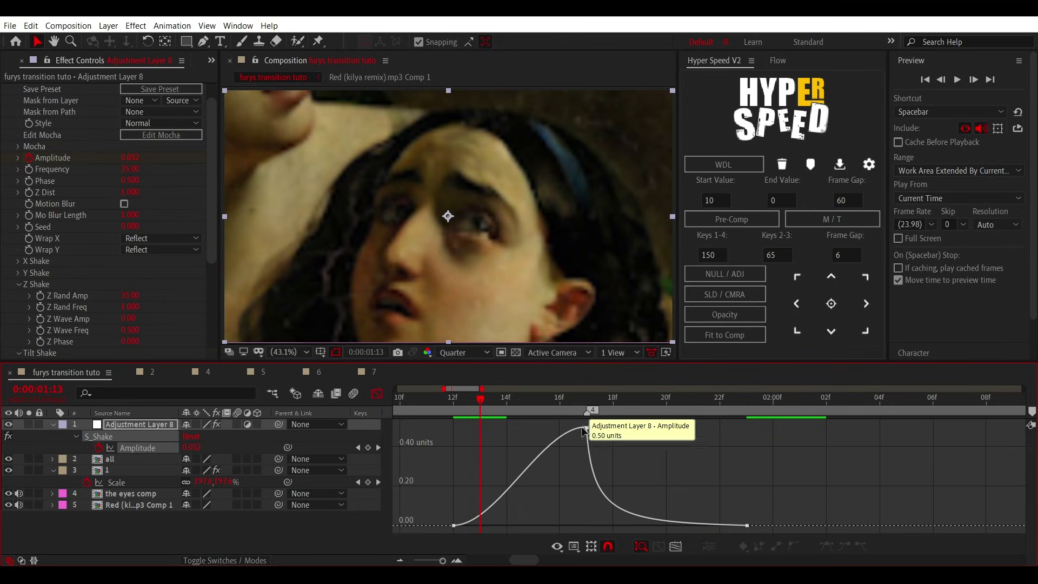
{"action": "left_click", "coordinate": [587, 427]}
{"action": "mouse_move", "coordinate": [543, 427]}
{"action": "left_mouse_down"}
{"action": "mouse_move", "coordinate": [590, 522]}
{"action": "mouse_move", "coordinate": [579, 517]}
{"action": "left_mouse_up"}
Step: Start Adjustment Layer 8 and its first Amplitude keyframe earlier, smoothing the rise into the peak
{"action": "key", "text": "space"}
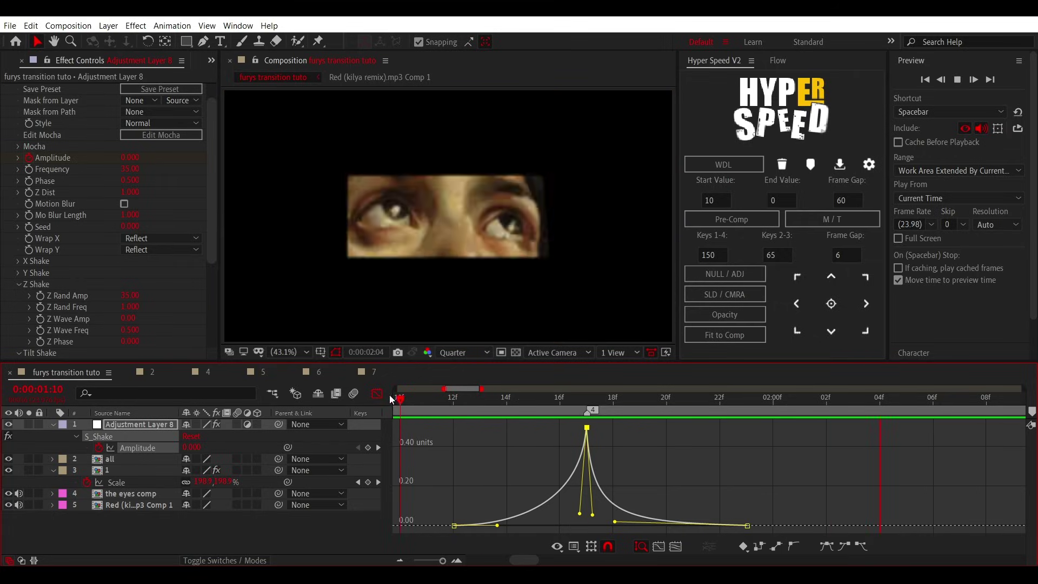
{"action": "left_click", "coordinate": [377, 393]}
{"action": "key", "text": "minus"}
{"action": "key", "text": "space"}
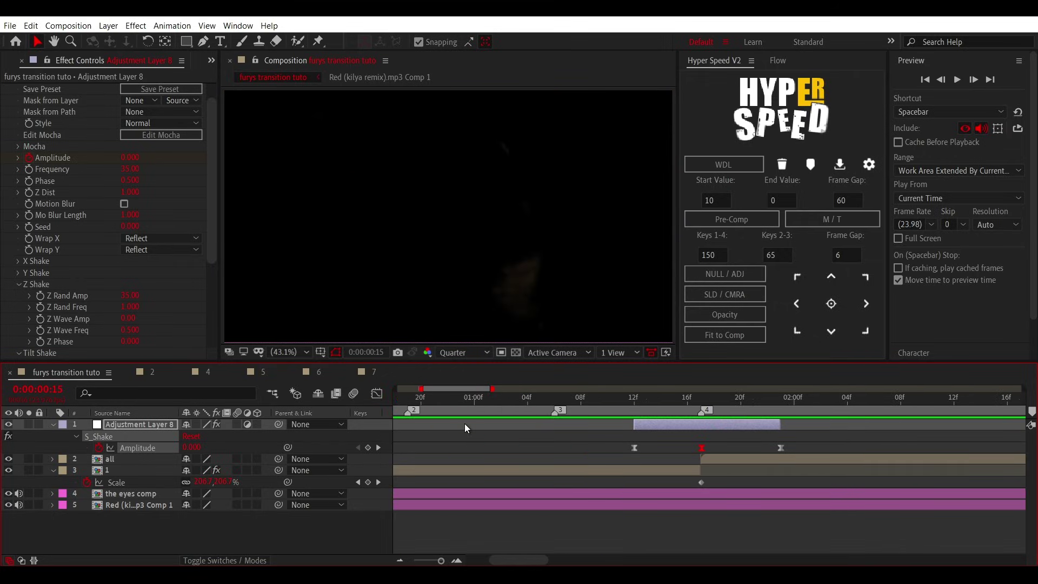
{"action": "left_click_drag", "start_coordinate": [635, 424], "coordinate": [569, 427]}
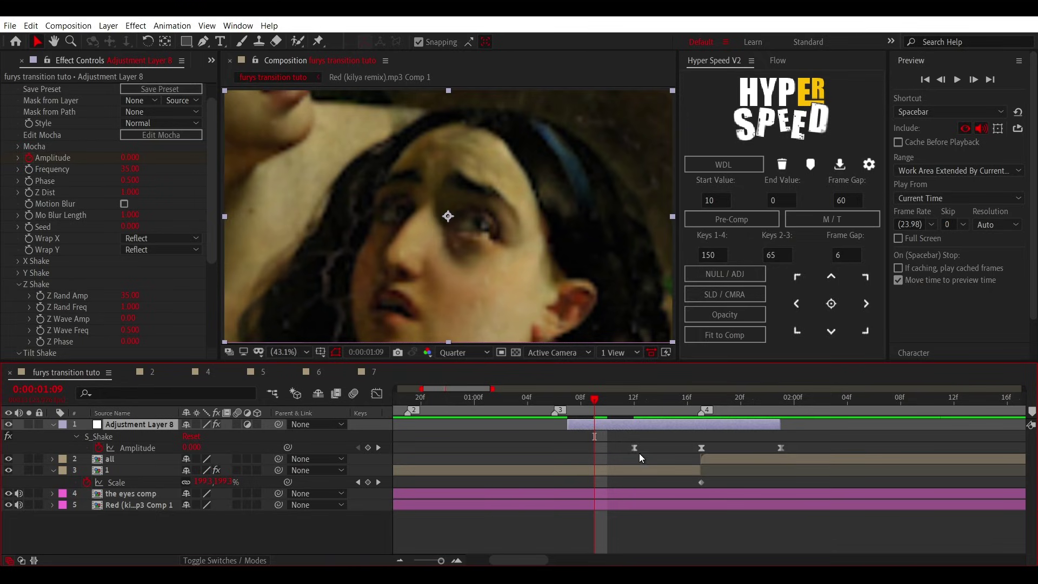
{"action": "left_click_drag", "start_coordinate": [634, 448], "coordinate": [569, 448]}
{"action": "left_click", "coordinate": [381, 397]}
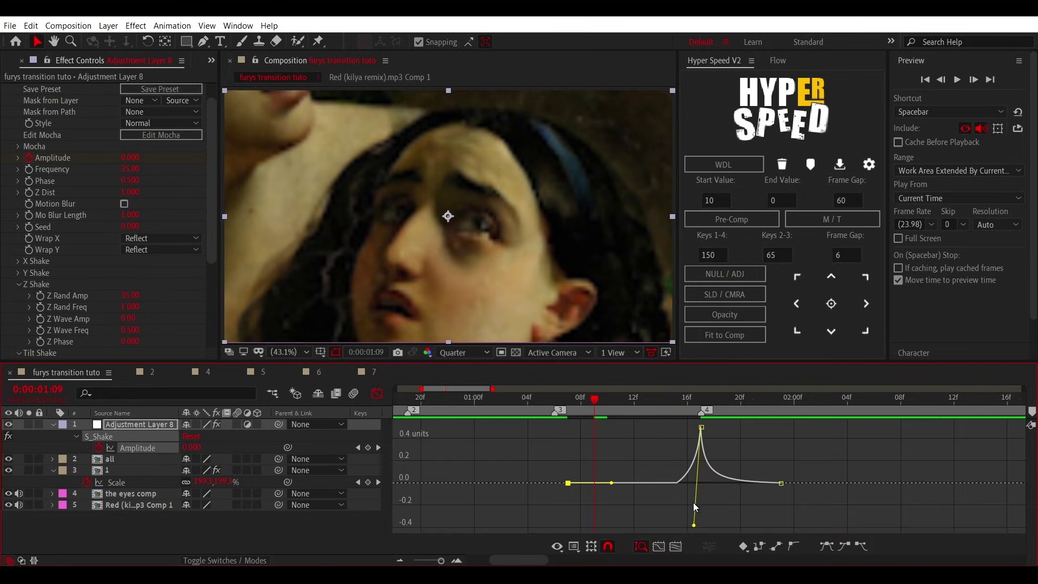
{"action": "left_click_drag", "start_coordinate": [695, 527], "coordinate": [699, 513]}
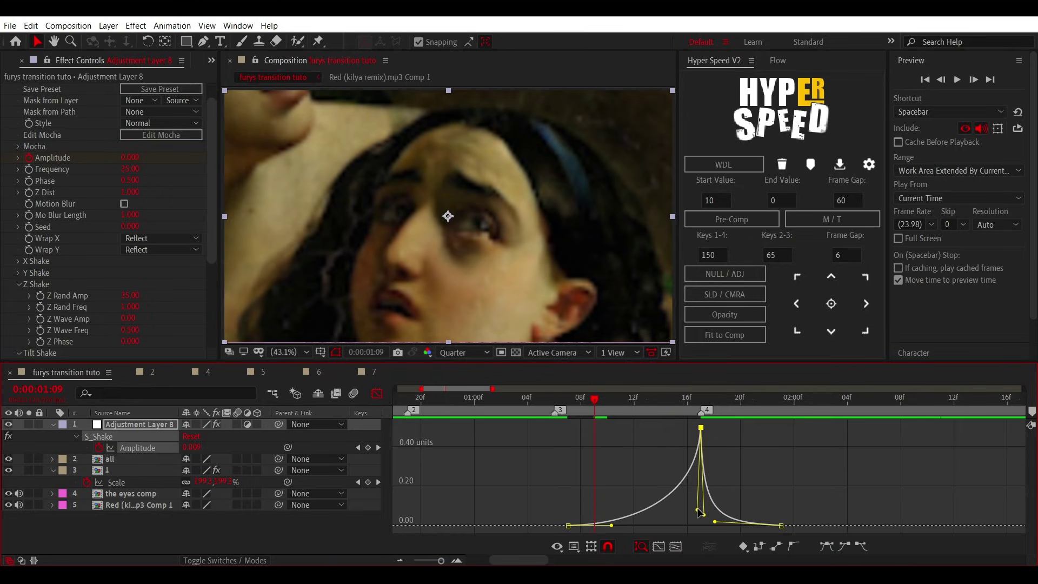
Step: Save the project and jump to the peak at 1:17
{"action": "key", "text": "shift+F3"}
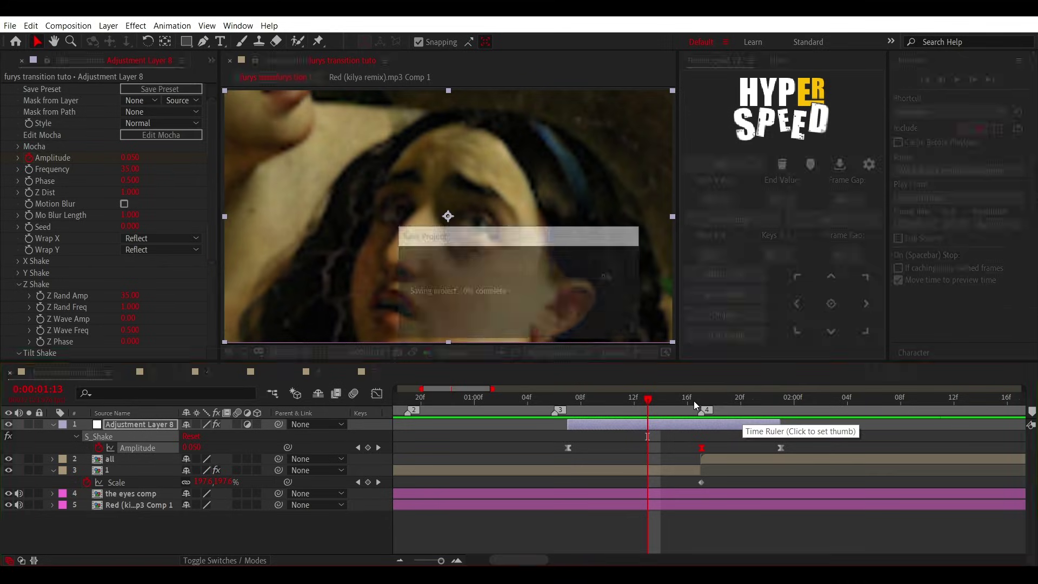
{"action": "left_click", "coordinate": [701, 403]}
{"action": "scroll", "coordinate": [17, 103], "scroll_direction": "up", "scroll_amount": 2}
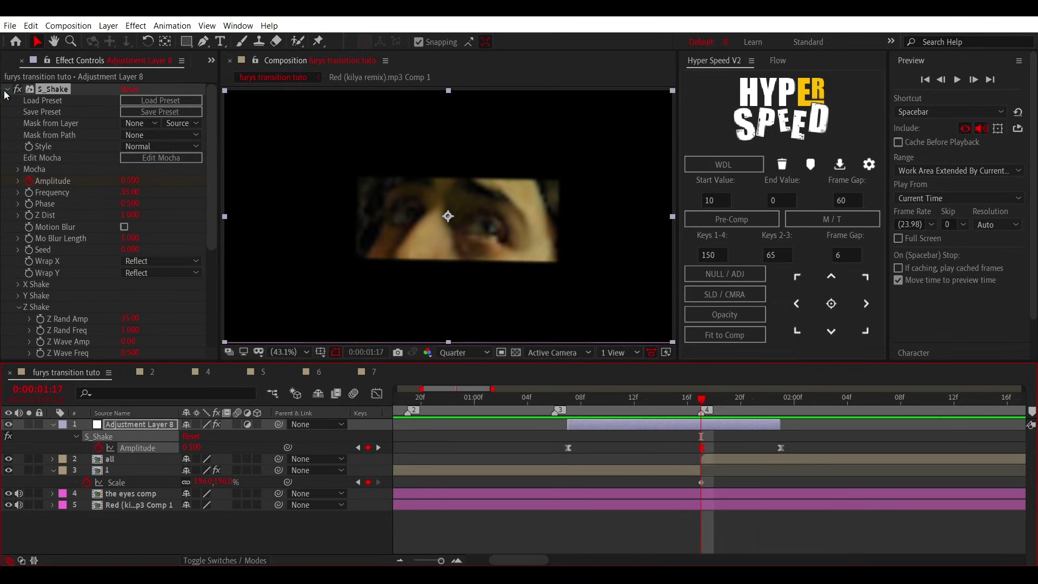
Step: Apply S_Flicker and keyframe its Amplitude at 3 on the peak and 0 around it
{"action": "key", "text": "ctrl+space"}
{"action": "type", "text": "flicker"}
{"action": "key", "text": "Return"}
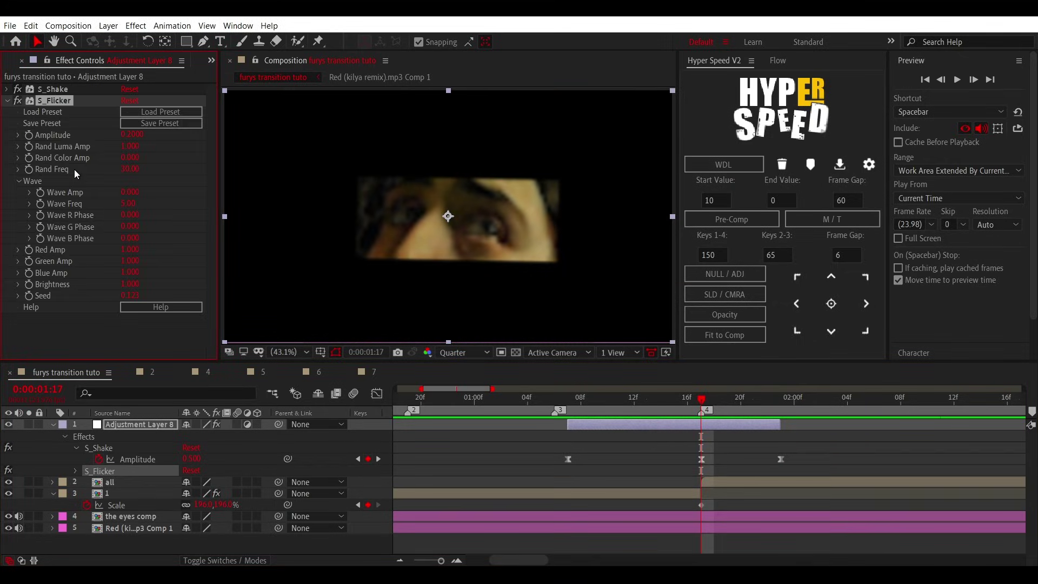
{"action": "key", "text": "Return"}
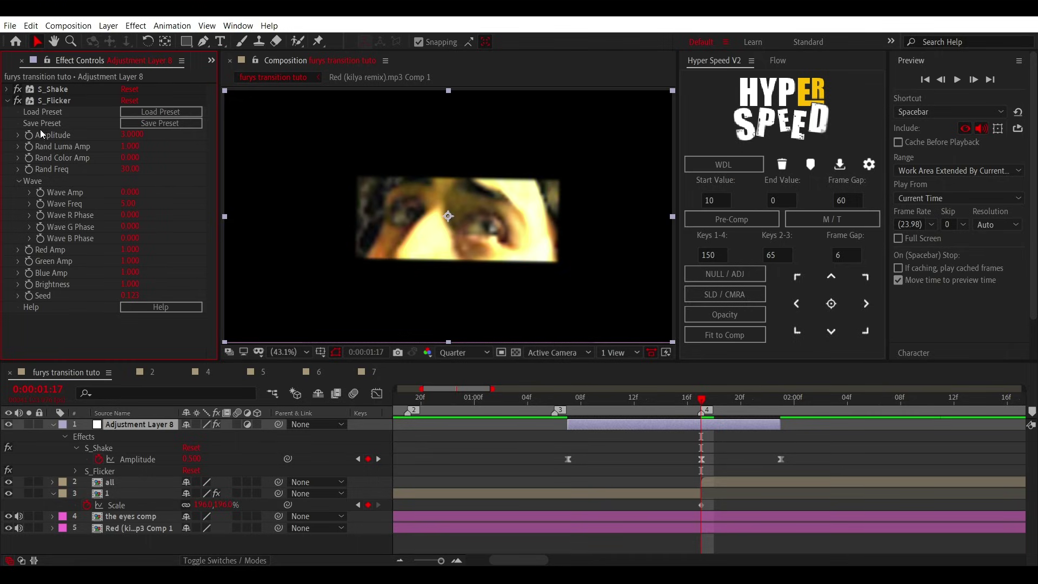
{"action": "key", "text": "u"}
{"action": "left_click", "coordinate": [563, 400]}
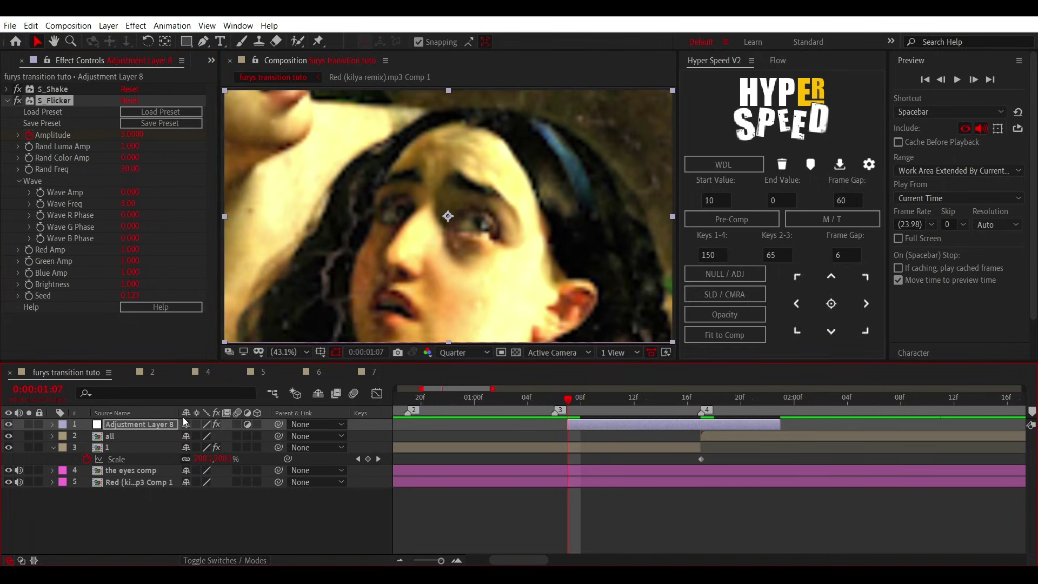
{"action": "key", "text": "space"}
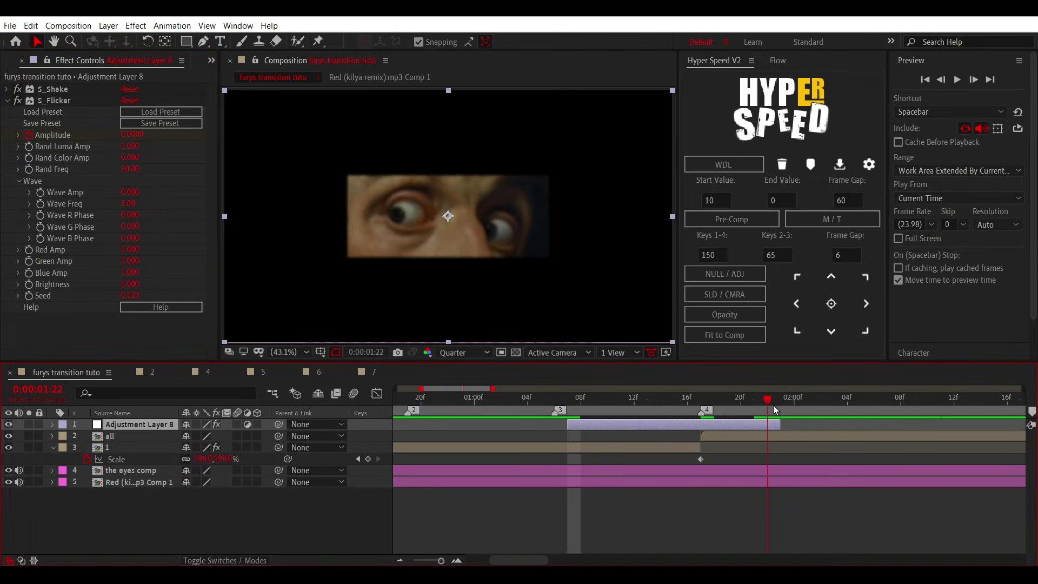
{"action": "left_click", "coordinate": [131, 135]}
{"action": "key", "text": "Return"}
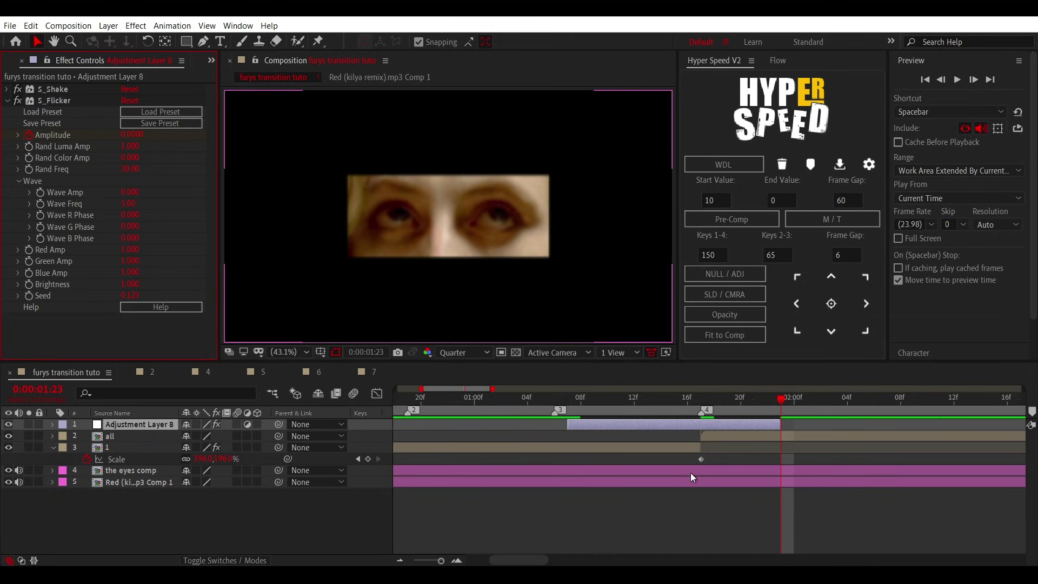
{"action": "key", "text": "u"}
Step: Select the three flicker Amplitude keyframes and sharpen the peak in the value graph
{"action": "left_click_drag", "start_coordinate": [803, 465], "coordinate": [544, 475]}
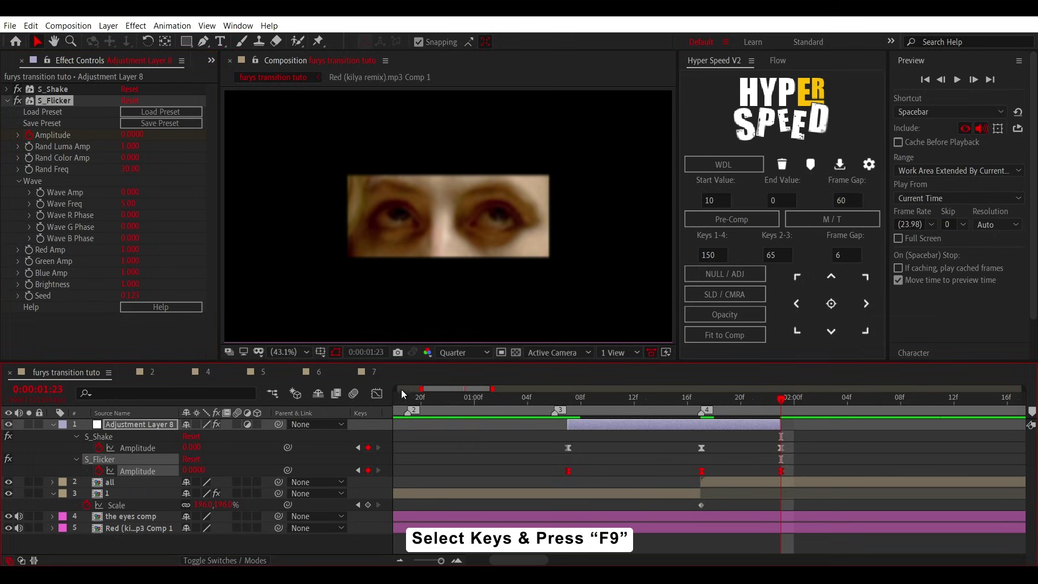
{"action": "left_click", "coordinate": [377, 393]}
{"action": "left_click_drag", "start_coordinate": [728, 429], "coordinate": [705, 516]}
{"action": "left_click_drag", "start_coordinate": [656, 427], "coordinate": [690, 464]}
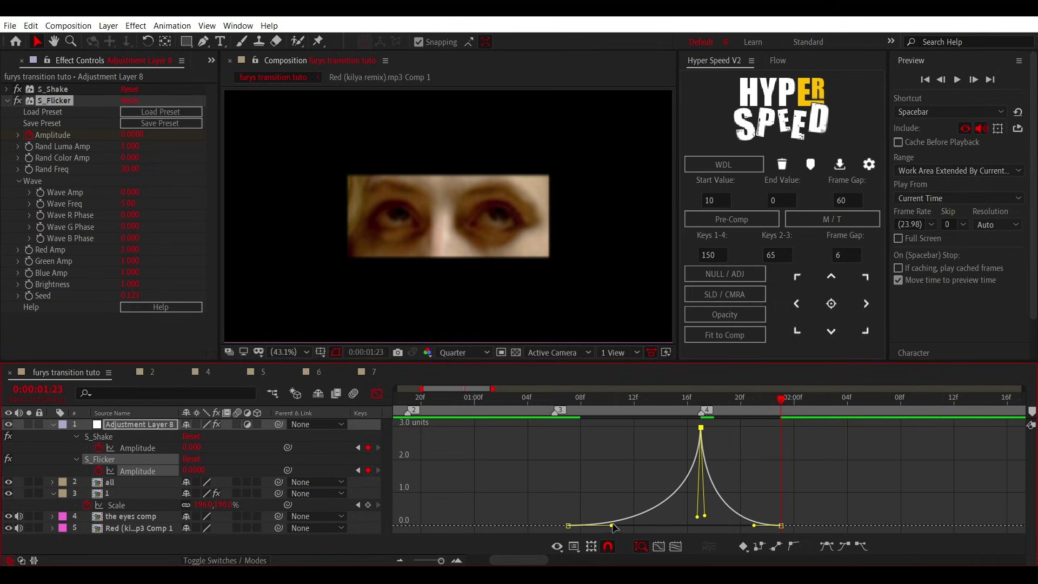
{"action": "left_click_drag", "start_coordinate": [612, 525], "coordinate": [637, 523]}
{"action": "left_click", "coordinate": [543, 400]}
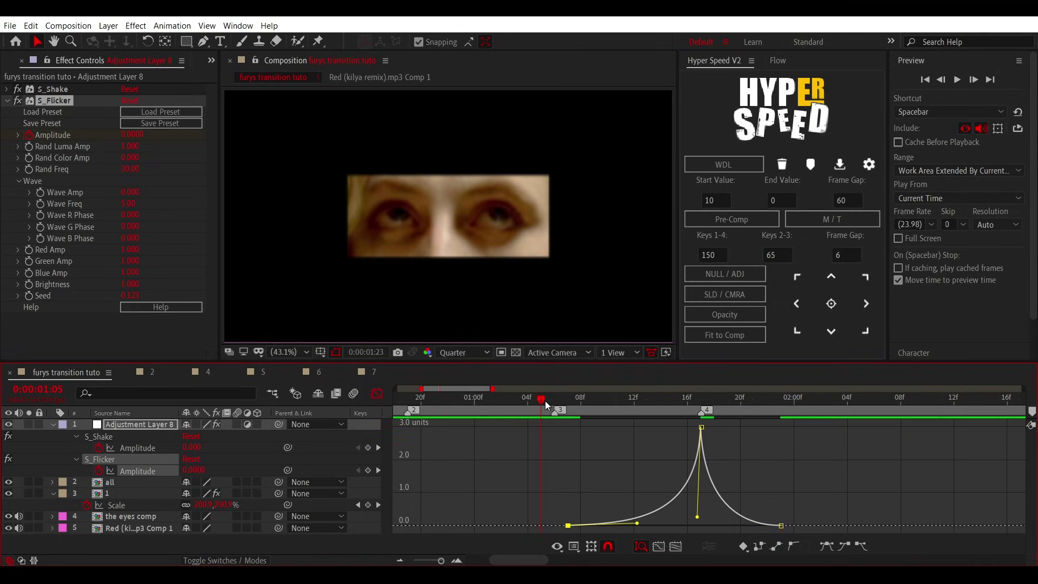
{"action": "key", "text": "space"}
Step: Add a new Master Solid layer and shift it later, near the cut
{"action": "left_click", "coordinate": [377, 394]}
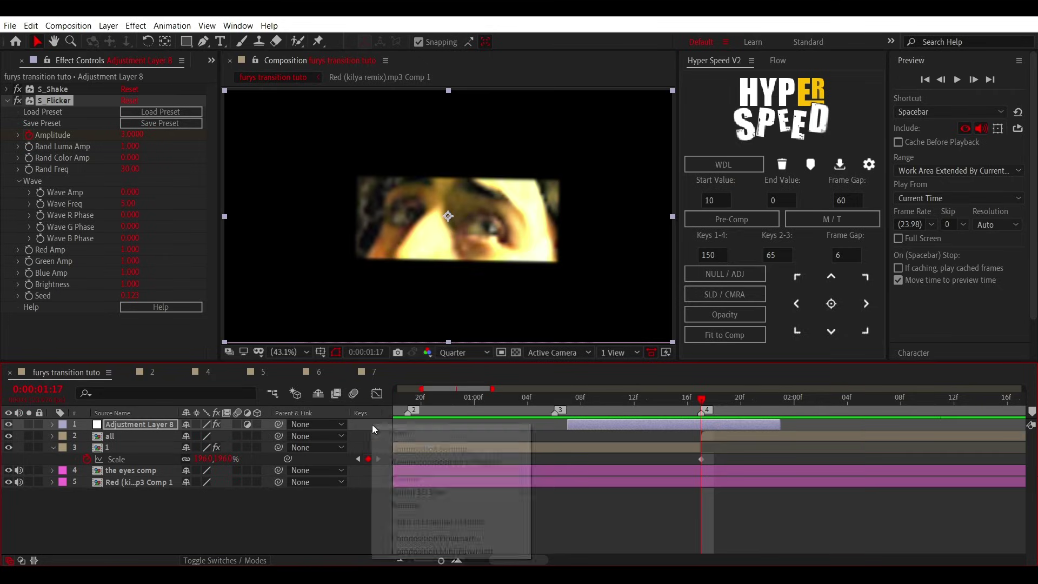
{"action": "mouse_move", "coordinate": [411, 432]}
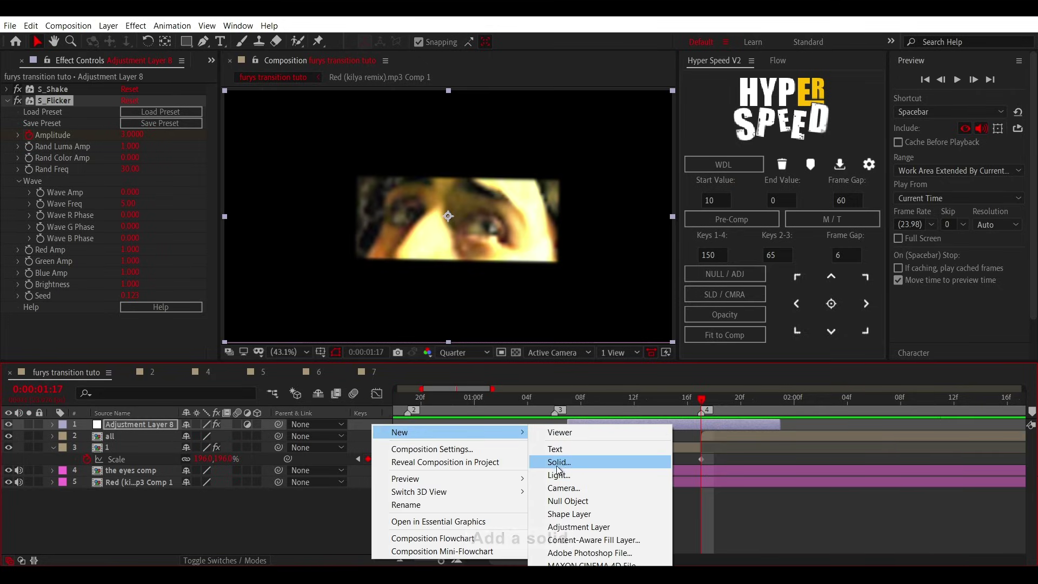
{"action": "left_click", "coordinate": [719, 294]}
{"action": "mouse_move", "coordinate": [727, 427]}
{"action": "left_mouse_down"}
{"action": "mouse_move", "coordinate": [862, 427]}
{"action": "mouse_move", "coordinate": [717, 431]}
{"action": "left_mouse_up"}
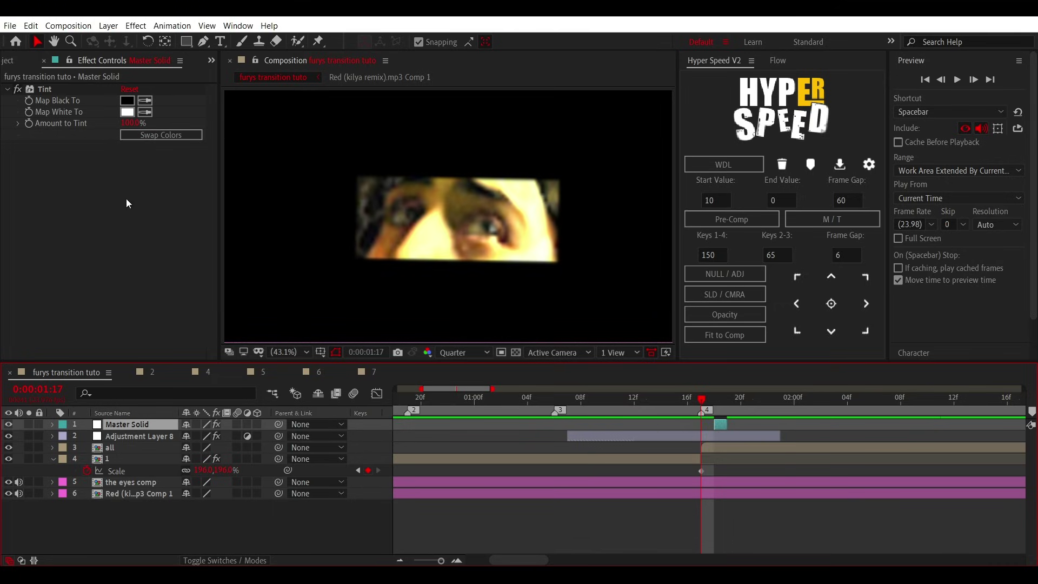
Step: Duplicate the solid just before the cut, delete the copy's Tint, and make it an adjustment layer
{"action": "key", "text": "ctrl+d"}
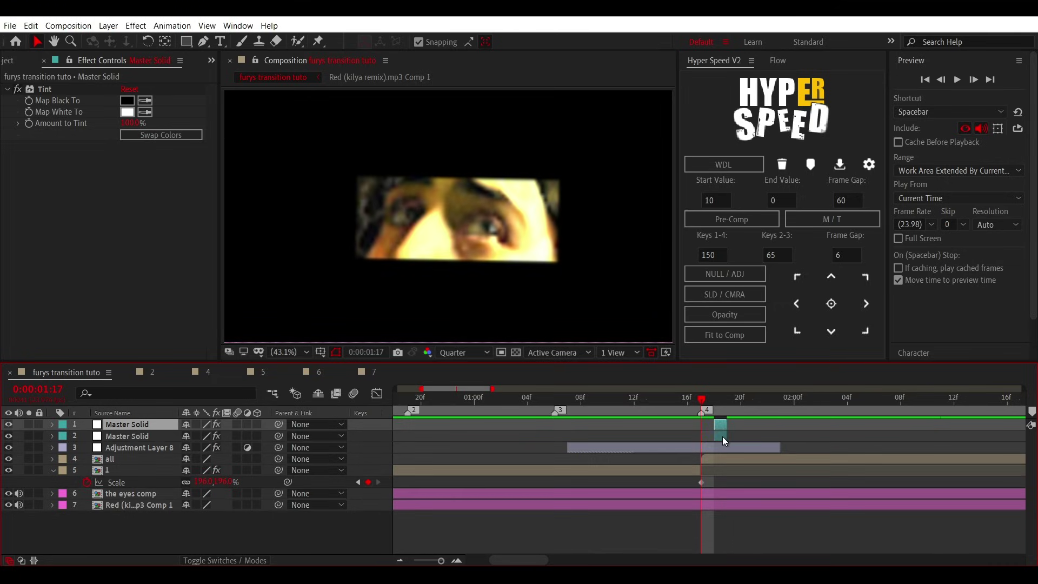
{"action": "left_click_drag", "start_coordinate": [723, 436], "coordinate": [695, 438]}
{"action": "left_click", "coordinate": [689, 410]}
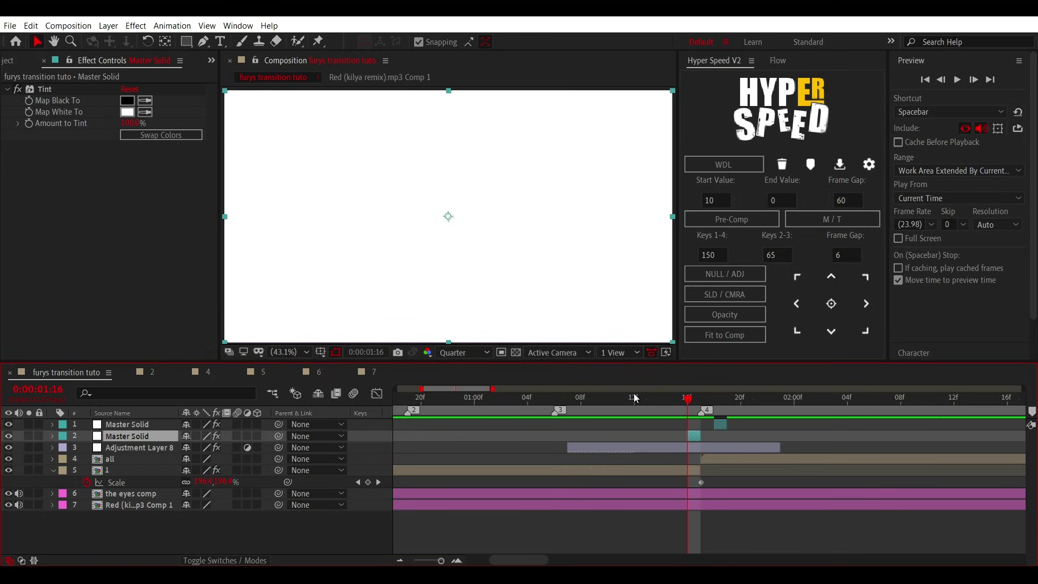
{"action": "left_click", "coordinate": [40, 91]}
{"action": "key", "text": "Delete"}
{"action": "left_click", "coordinate": [247, 436]}
{"action": "key", "text": "ctrl+space"}
Step: Apply Minimax set to Minimum, Just Horizontal, with Radius 25
{"action": "type", "text": "min"}
{"action": "key", "text": "Return"}
{"action": "left_click", "coordinate": [160, 135]}
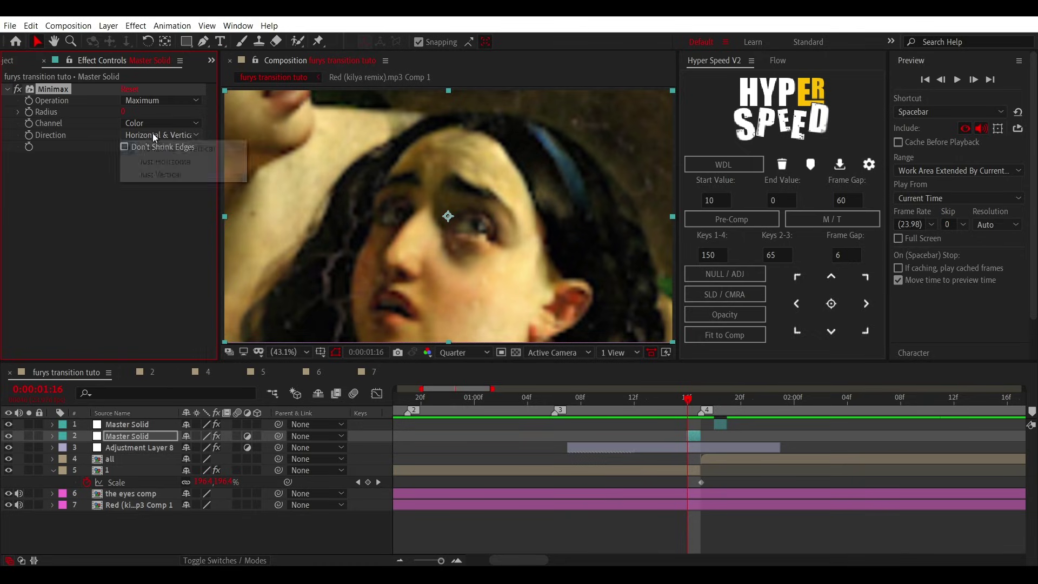
{"action": "left_click", "coordinate": [155, 100]}
{"action": "left_click", "coordinate": [157, 114]}
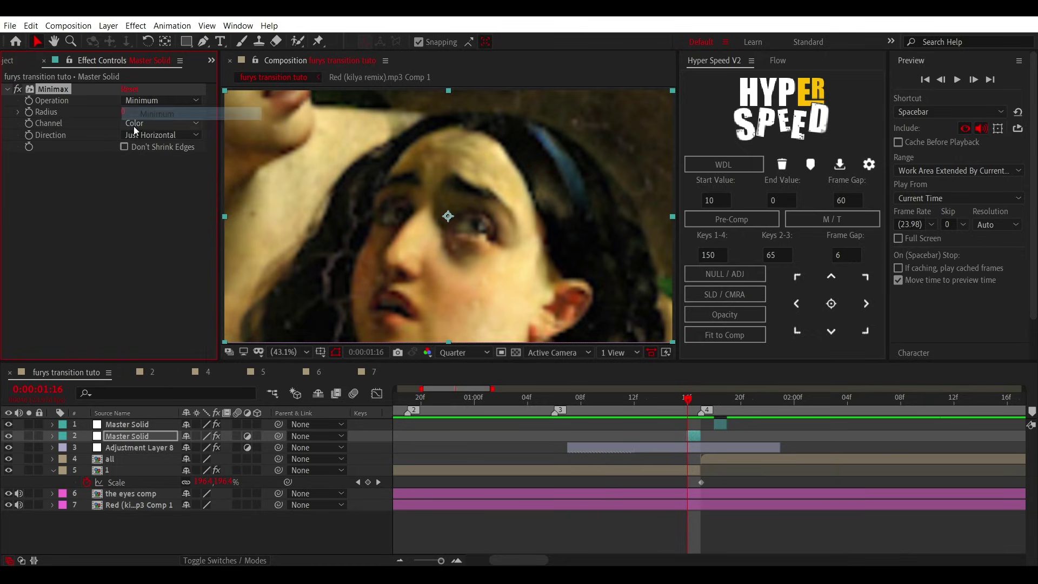
{"action": "type", "text": "25"}
{"action": "left_click", "coordinate": [124, 187]}
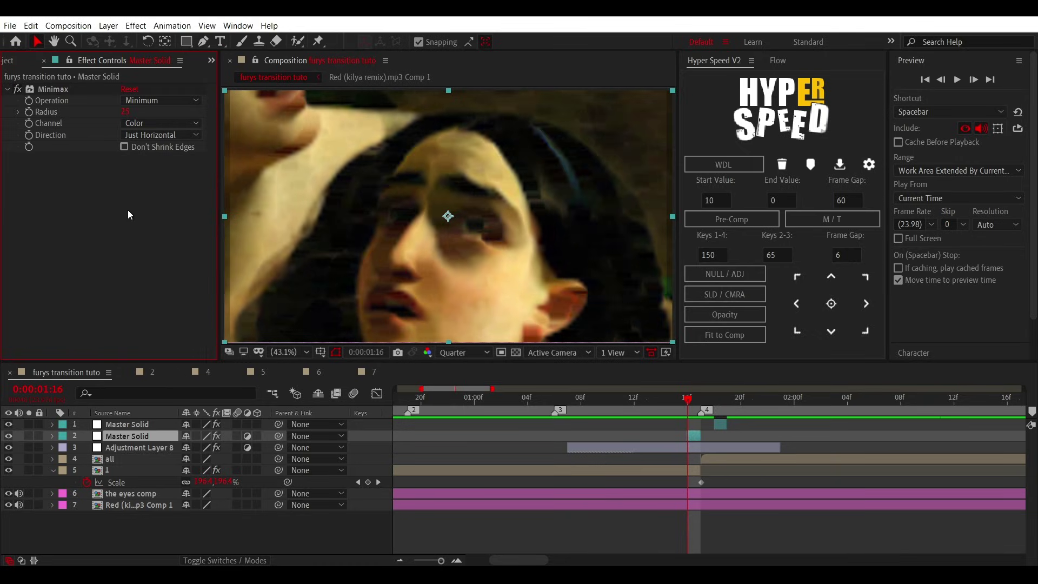
Step: Preview the smear from 1:13 and raise the Minimax Radius to 35
{"action": "left_click", "coordinate": [647, 410]}
{"action": "key", "text": "space"}
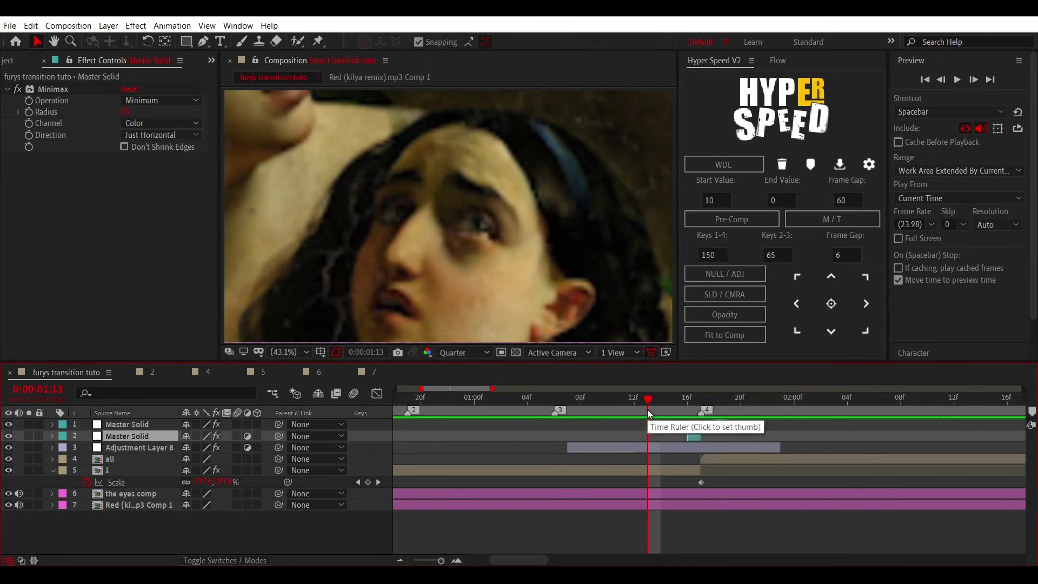
{"action": "key", "text": "space"}
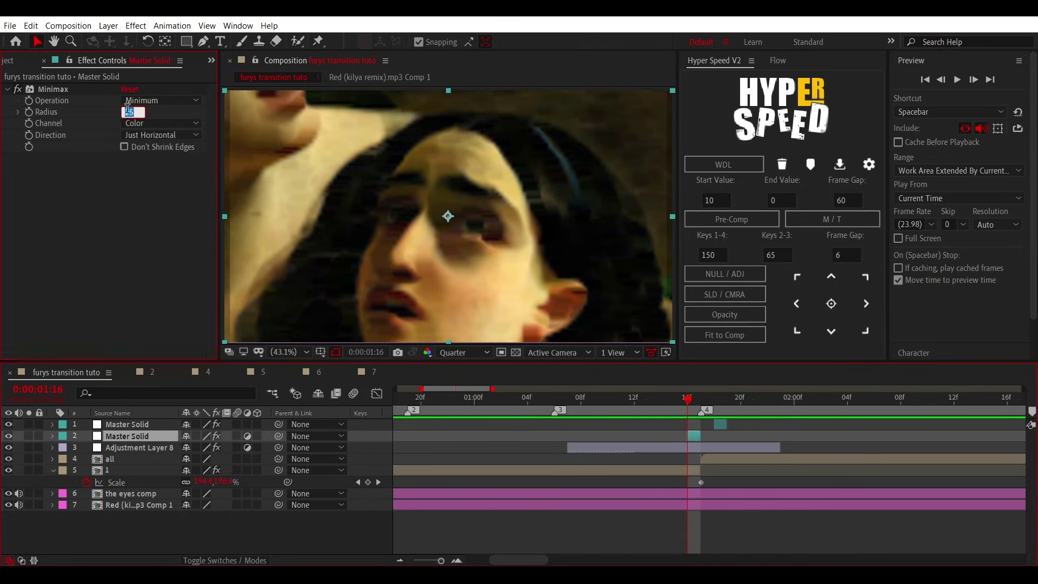
{"action": "type", "text": "35"}
{"action": "key", "text": "Return"}
{"action": "left_click", "coordinate": [466, 353]}
{"action": "left_click", "coordinate": [465, 385]}
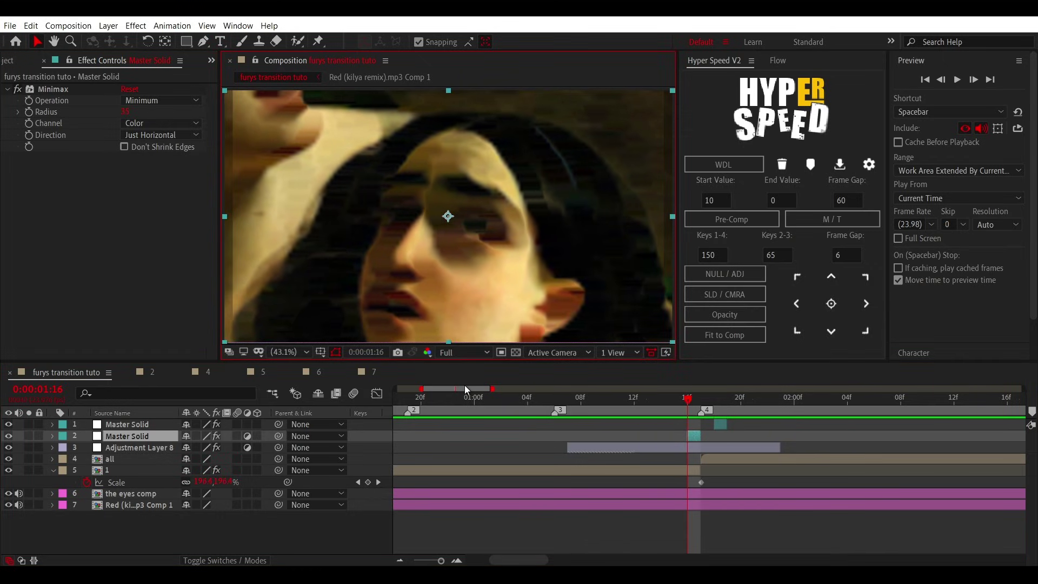
{"action": "left_click", "coordinate": [465, 353]}
{"action": "left_click", "coordinate": [471, 426]}
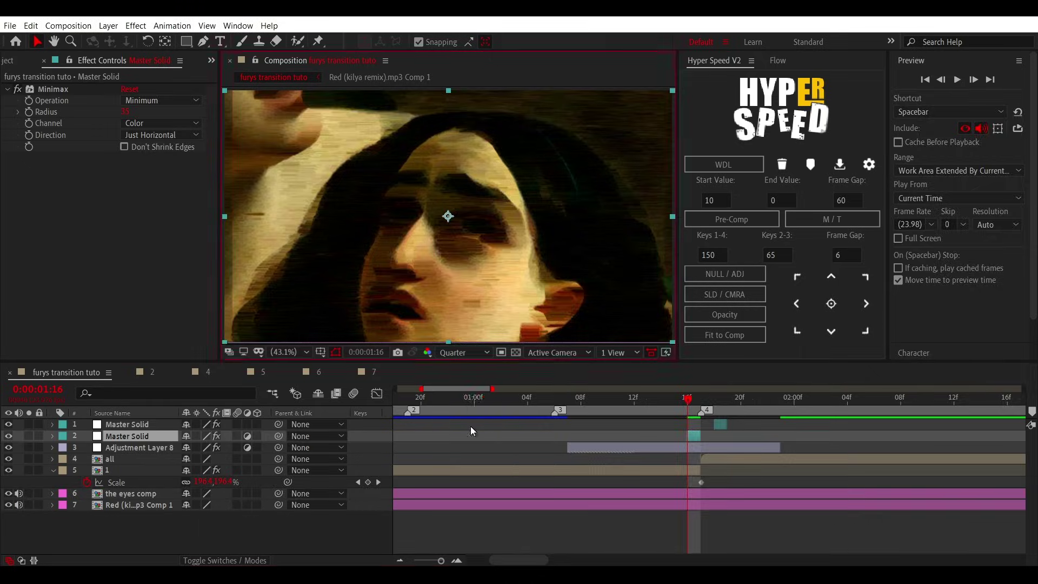
{"action": "right_click", "coordinate": [370, 356]}
Step: Add a new text layer trimmed to end at the 1:17 cut
{"action": "mouse_move", "coordinate": [393, 362]}
{"action": "left_click", "coordinate": [546, 379]}
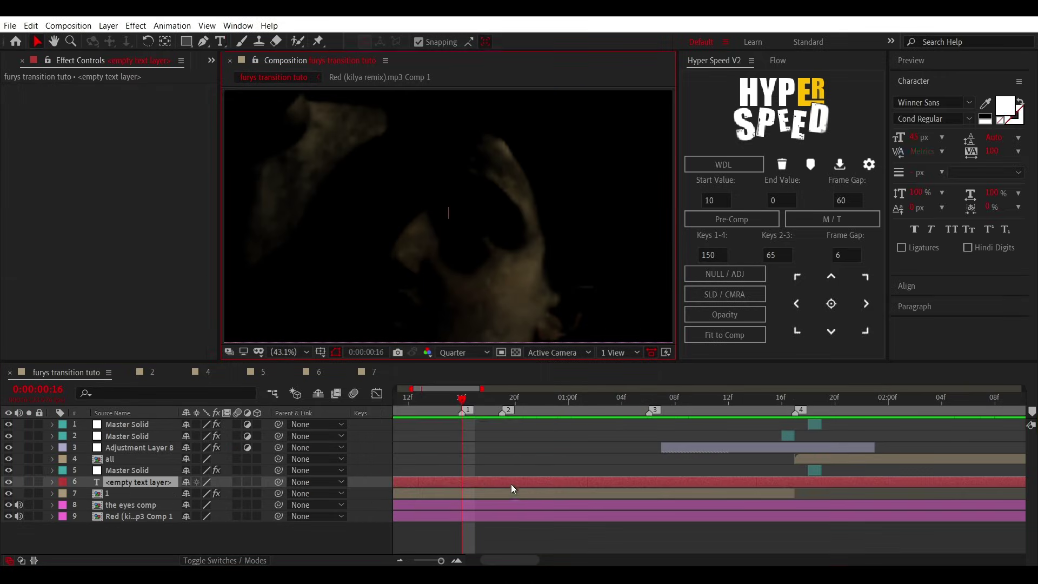
{"action": "left_click", "coordinate": [946, 405]}
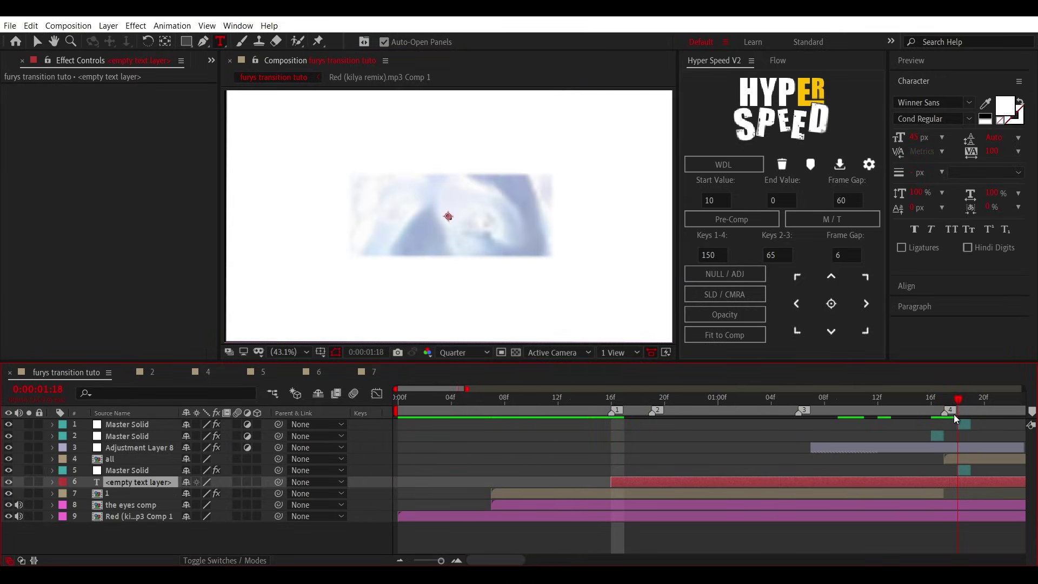
{"action": "key", "text": "alt+bracketright"}
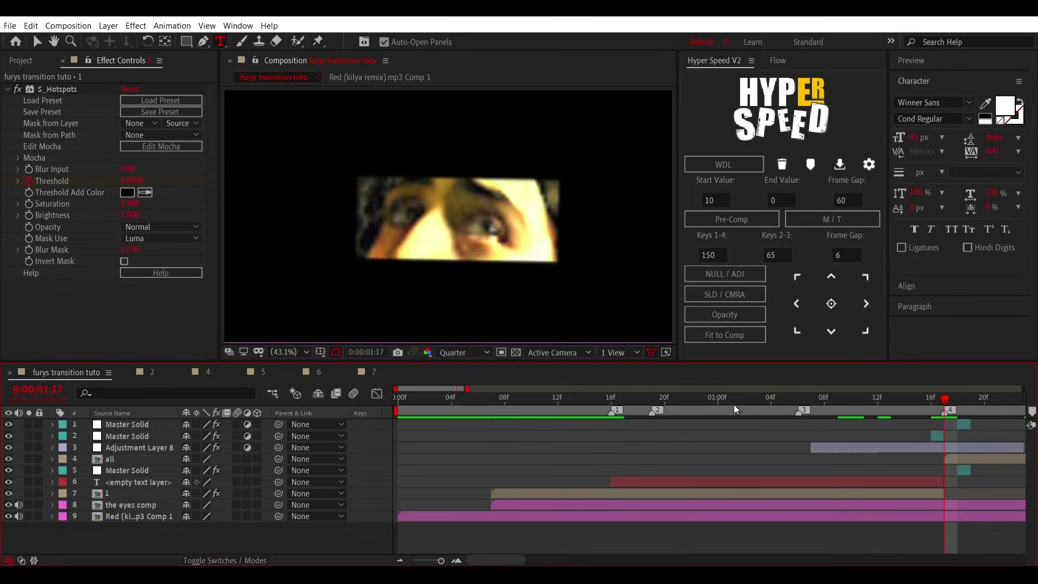
{"action": "left_click_drag", "start_coordinate": [667, 405], "coordinate": [725, 420]}
{"action": "left_click", "coordinate": [716, 479]}
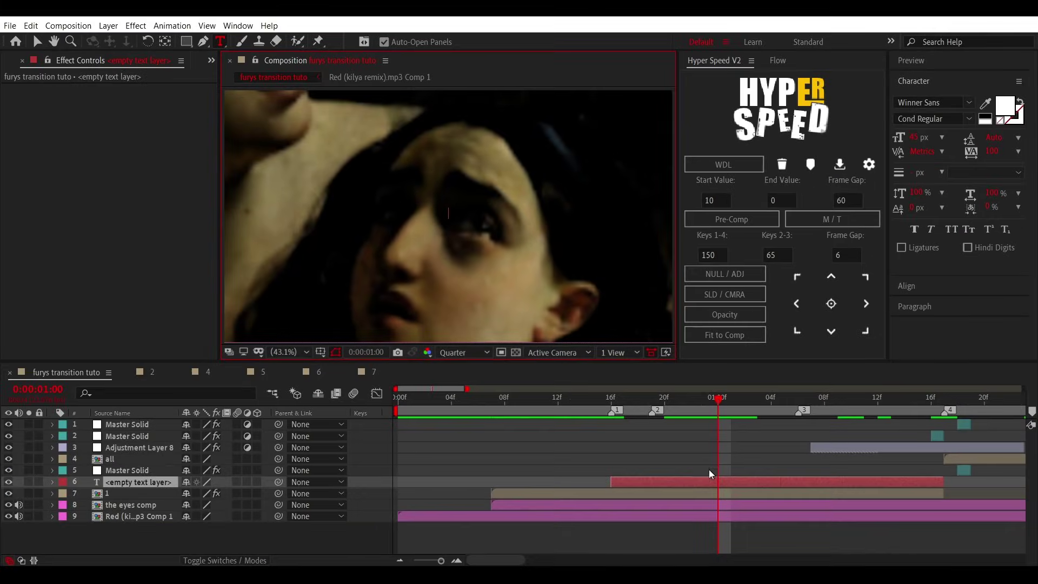
Step: Type 'the', duplicate the layer, change the copy to 'eyes', and duplicate it again
{"action": "type", "text": "the"}
{"action": "key", "text": "ctrl+d"}
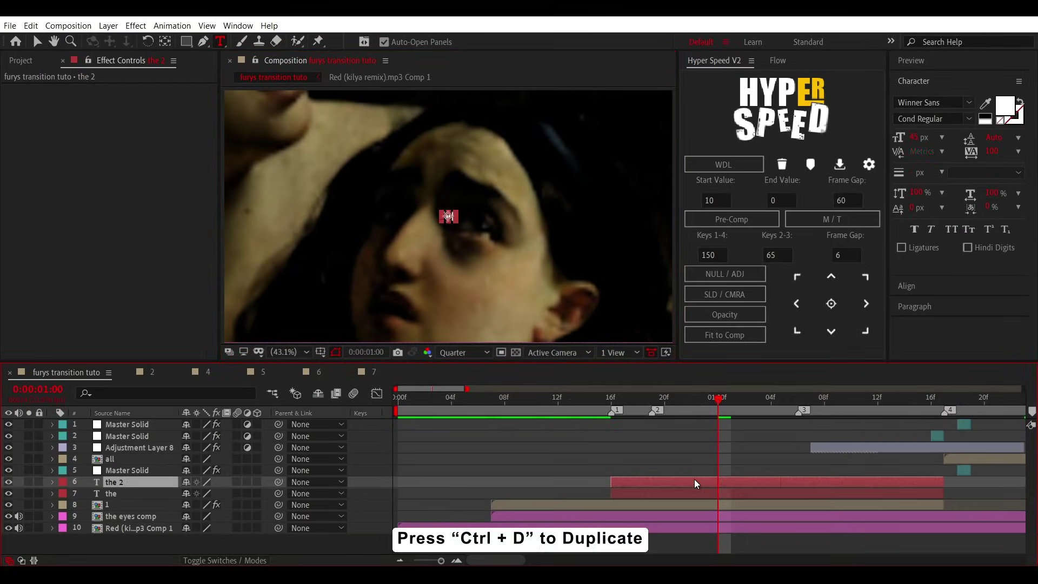
{"action": "type", "text": "eyes"}
{"action": "left_click", "coordinate": [694, 479]}
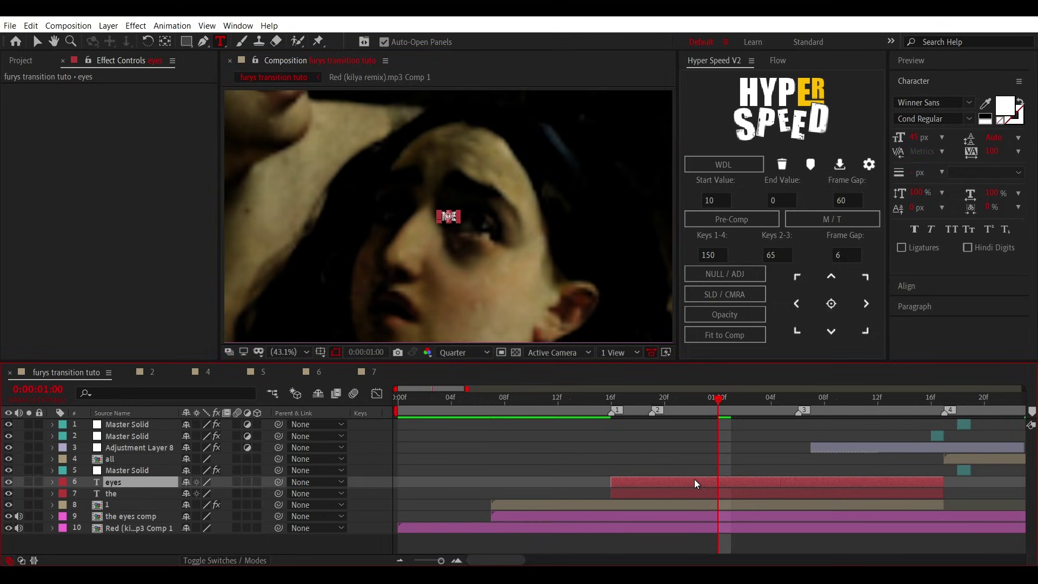
{"action": "key", "text": "ctrl+d"}
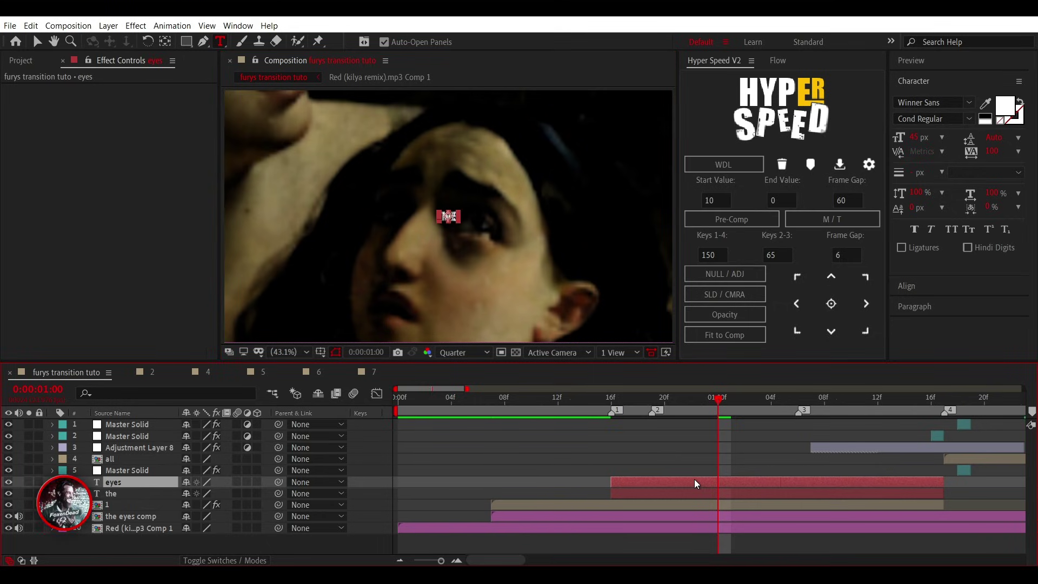
Step: Finish the copy's text as 'chico' and view the preview at full resolution, 200%
{"action": "type", "text": "chico"}
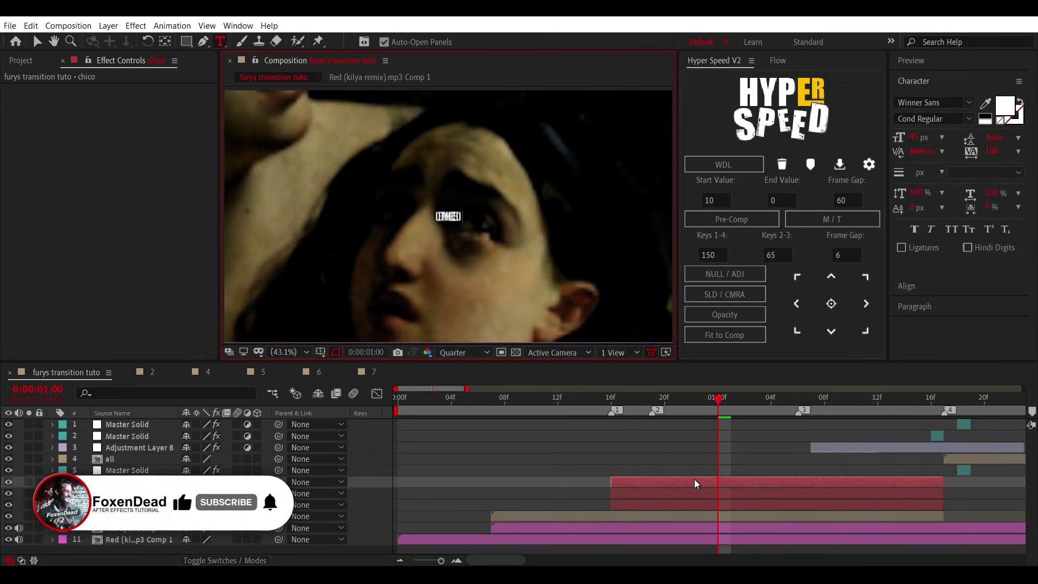
{"action": "left_click", "coordinate": [464, 352]}
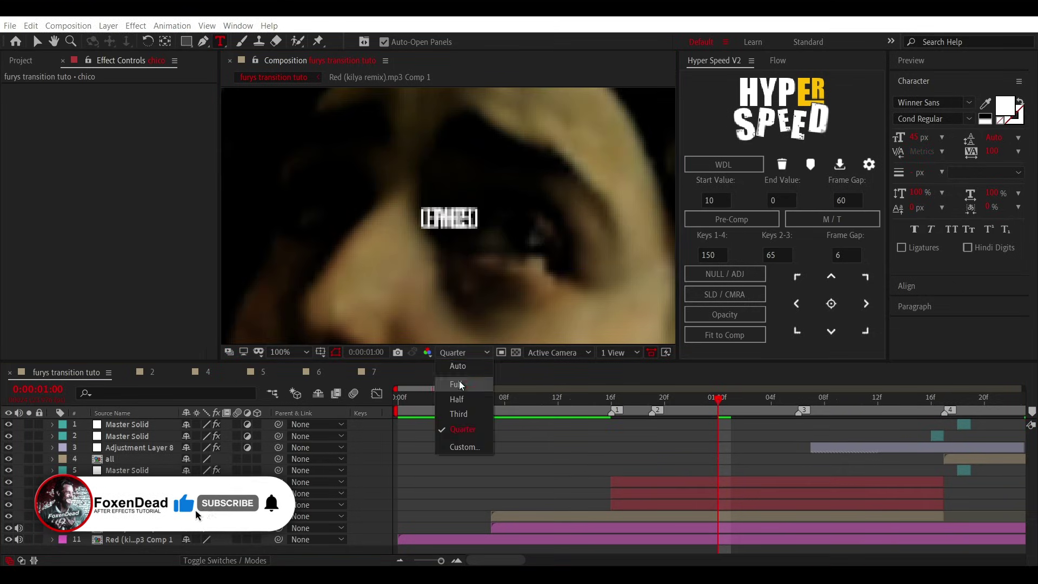
{"action": "left_click", "coordinate": [454, 385]}
{"action": "key", "text": "period"}
{"action": "key", "text": "v"}
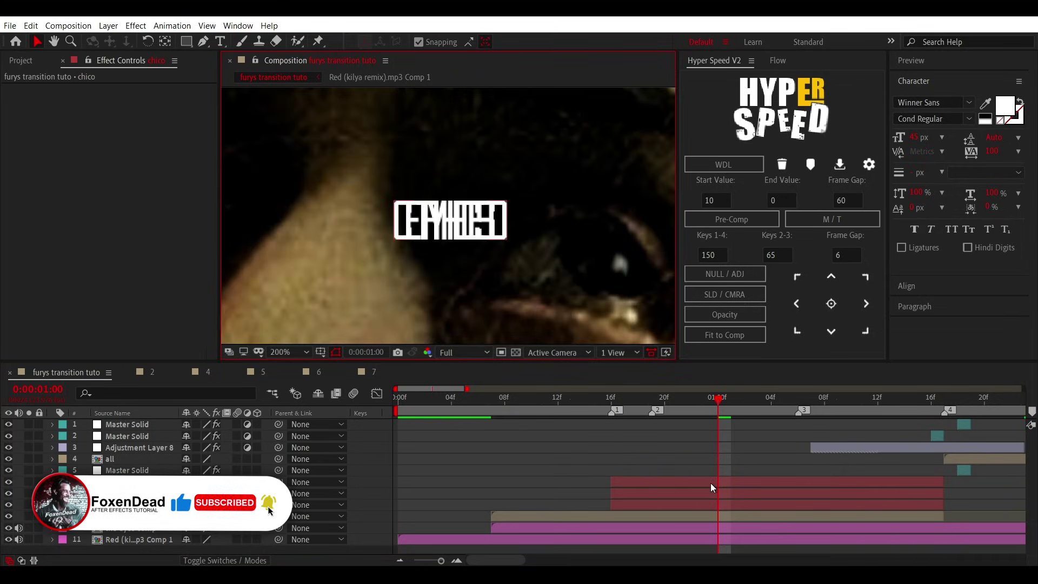
Step: Nudge THE up and CHICO down, and scale EYES to 165%
{"action": "left_click", "coordinate": [704, 508]}
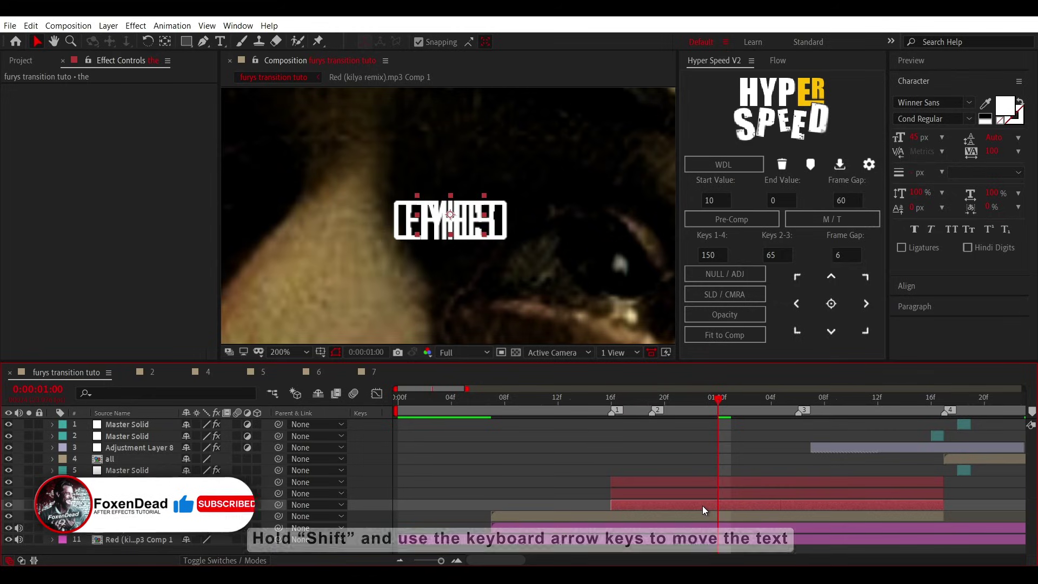
{"action": "key", "text": "shift+Up"}
{"action": "key", "text": "shift+Up"}
{"action": "key", "text": "shift+Up"}
{"action": "key", "text": "shift+Up"}
{"action": "key", "text": "shift+Up"}
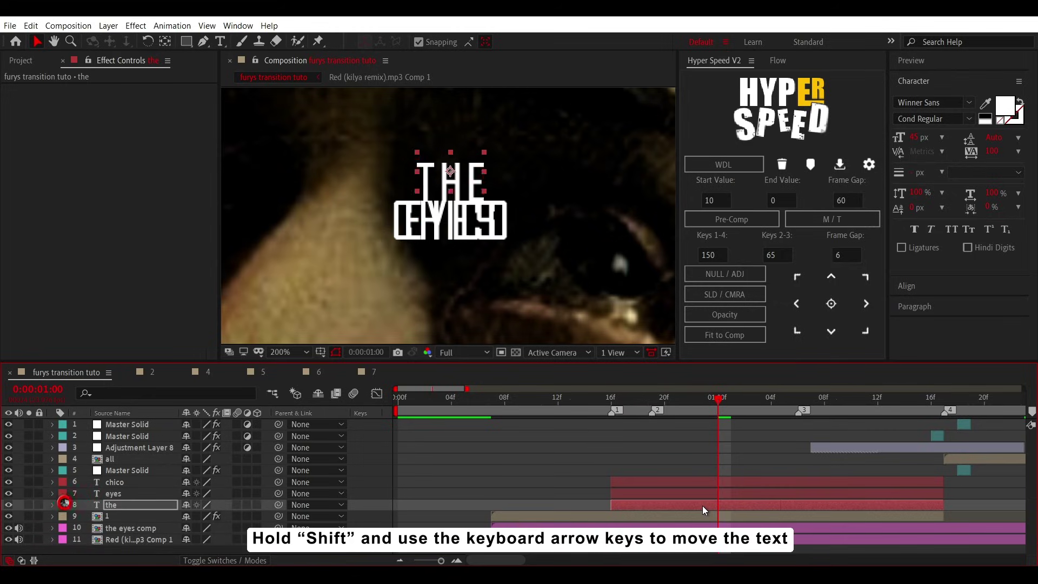
{"action": "key", "text": "shift+Up"}
{"action": "left_click", "coordinate": [731, 480]}
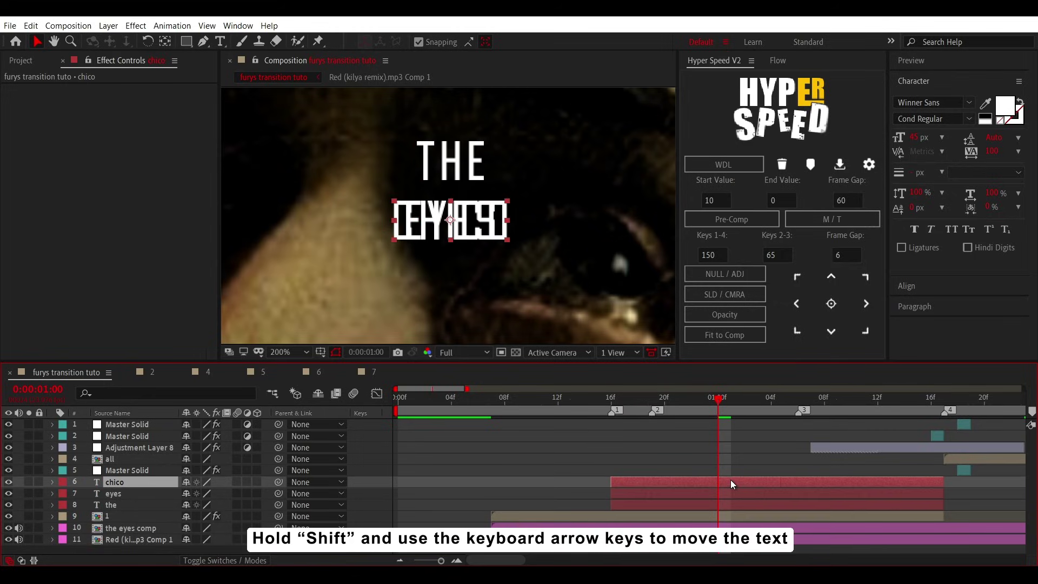
{"action": "key", "text": "shift+Down"}
{"action": "key", "text": "shift+Down"}
{"action": "key", "text": "shift+Down"}
{"action": "key", "text": "shift+Down"}
{"action": "key", "text": "shift+Down"}
{"action": "key", "text": "shift+Down"}
{"action": "left_click", "coordinate": [725, 493]}
{"action": "type", "text": "s1"}
{"action": "key", "text": "Return"}
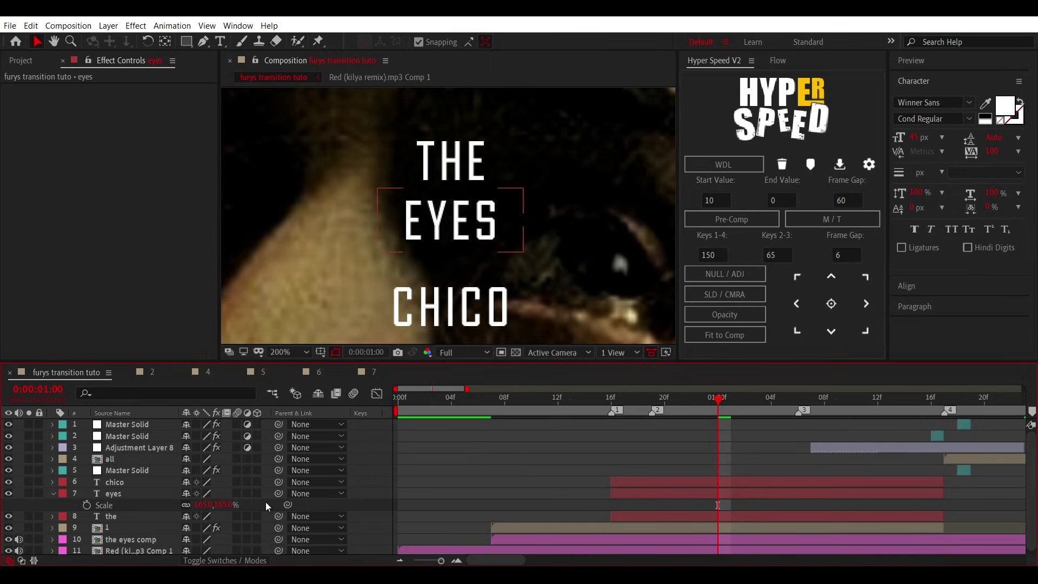
Step: Fine-tune THE left and down, and tuck CHICO up and right under EYES
{"action": "left_click", "coordinate": [671, 517]}
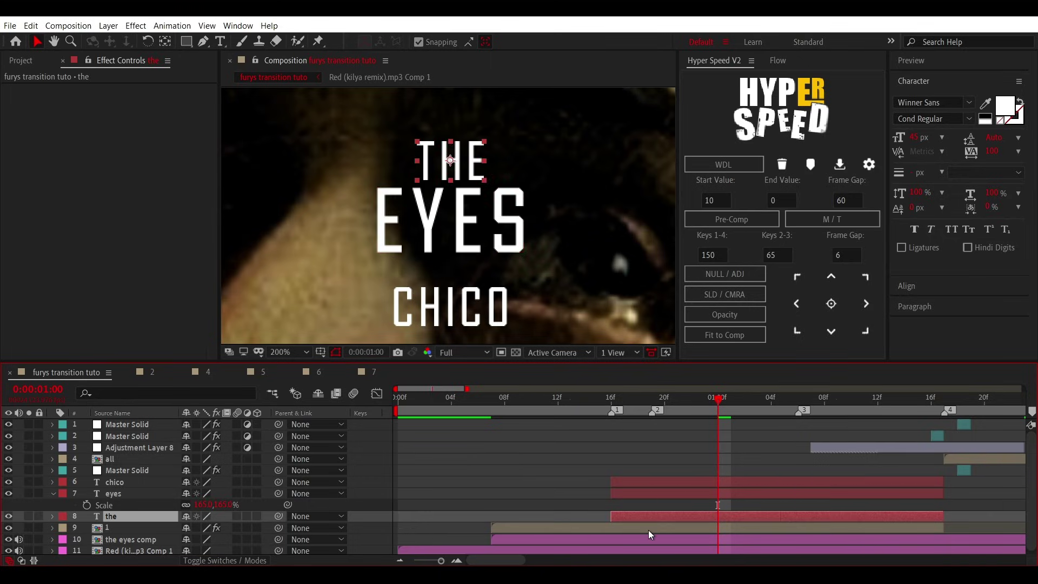
{"action": "key", "text": "shift+Left"}
{"action": "key", "text": "shift+Left"}
{"action": "key", "text": "shift+Down"}
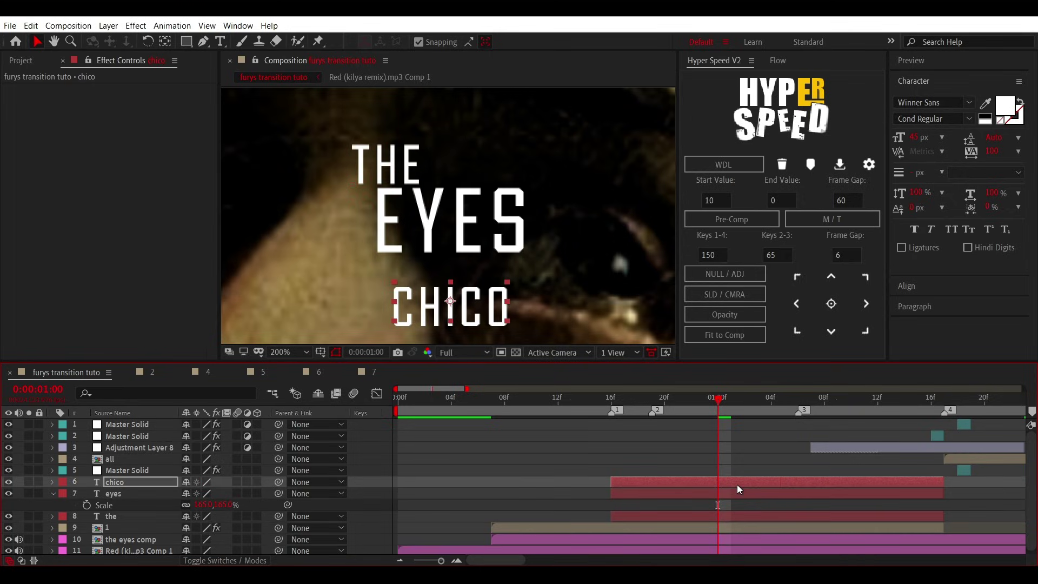
{"action": "key", "text": "shift+Up"}
{"action": "key", "text": "shift+Up"}
{"action": "key", "text": "shift+Up"}
{"action": "key", "text": "shift+Right"}
{"action": "key", "text": "shift+Right"}
{"action": "key", "text": "shift+Right"}
{"action": "key", "text": "shift+Right"}
{"action": "key", "text": "shift+Right"}
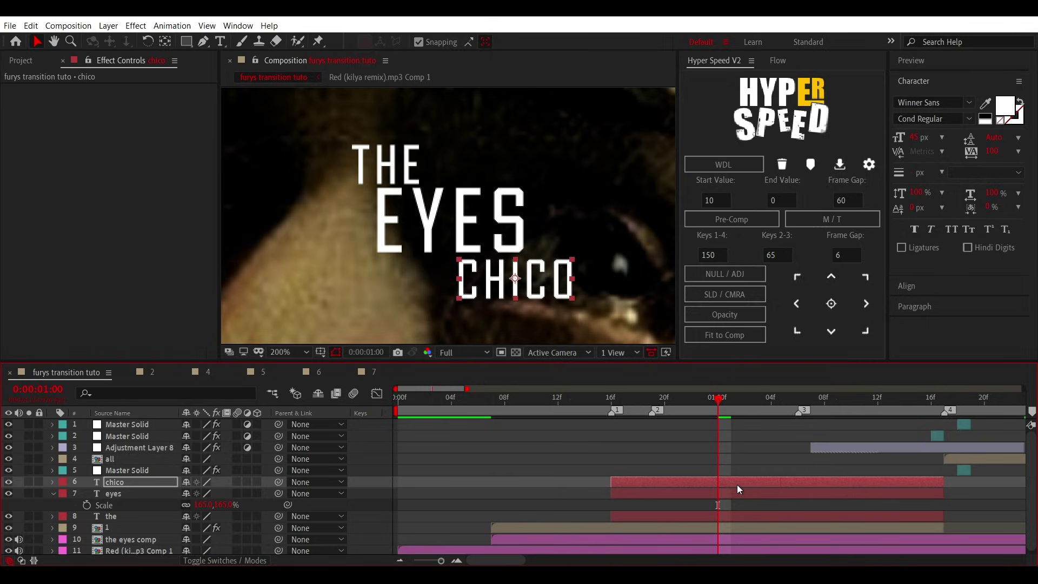
Step: Start the eyes layer at 19f and chico at marker 3 (1:06), ending both at 1:17
{"action": "left_click", "coordinate": [611, 414]}
{"action": "left_click_drag", "start_coordinate": [633, 491], "coordinate": [827, 475]}
{"action": "key", "text": "i"}
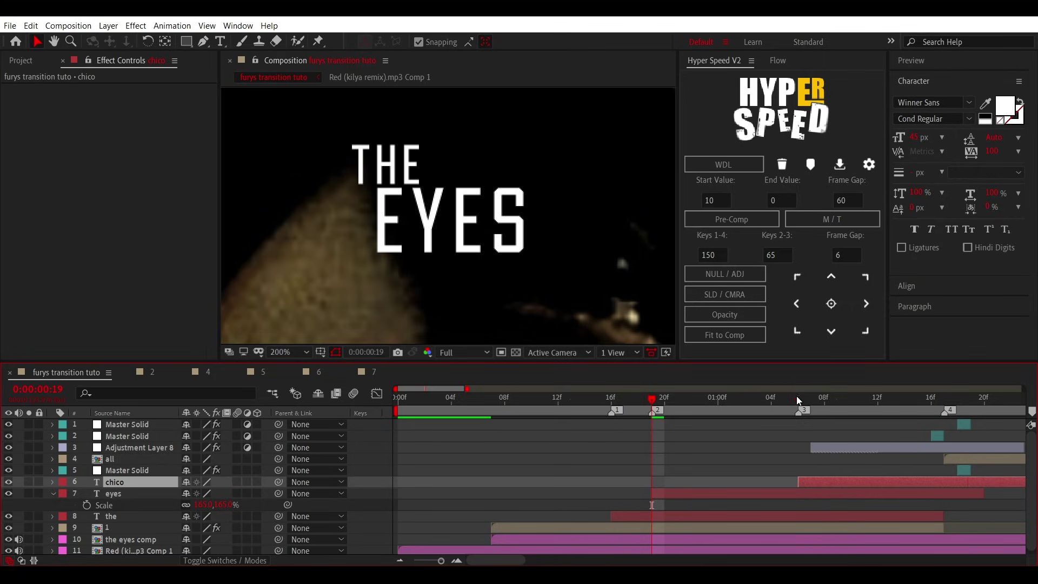
{"action": "left_click", "coordinate": [796, 397]}
{"action": "left_click", "coordinate": [943, 401]}
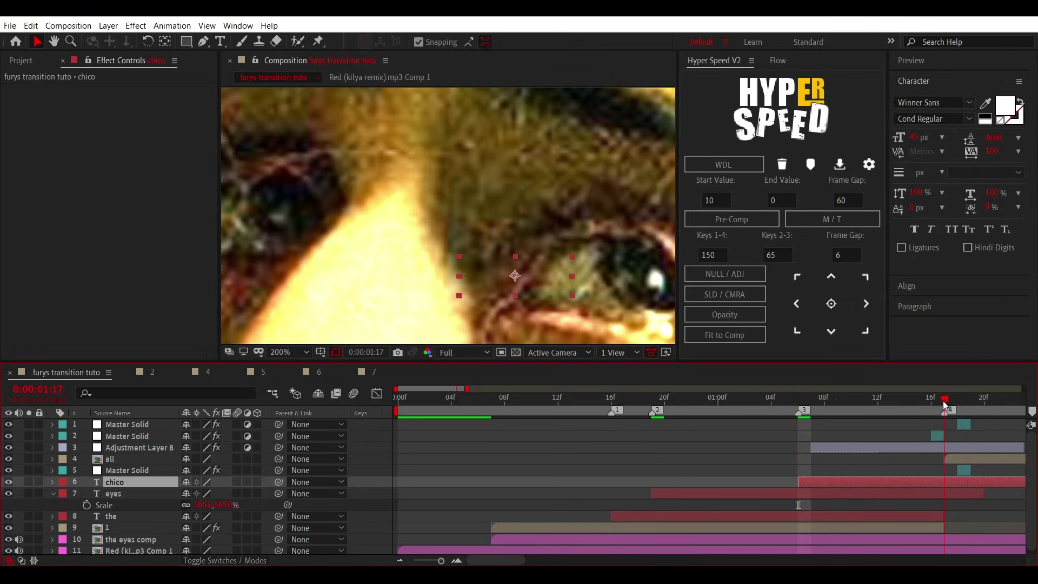
{"action": "left_click", "coordinate": [939, 492], "text": "shift"}
{"action": "key", "text": "alt+bracketright"}
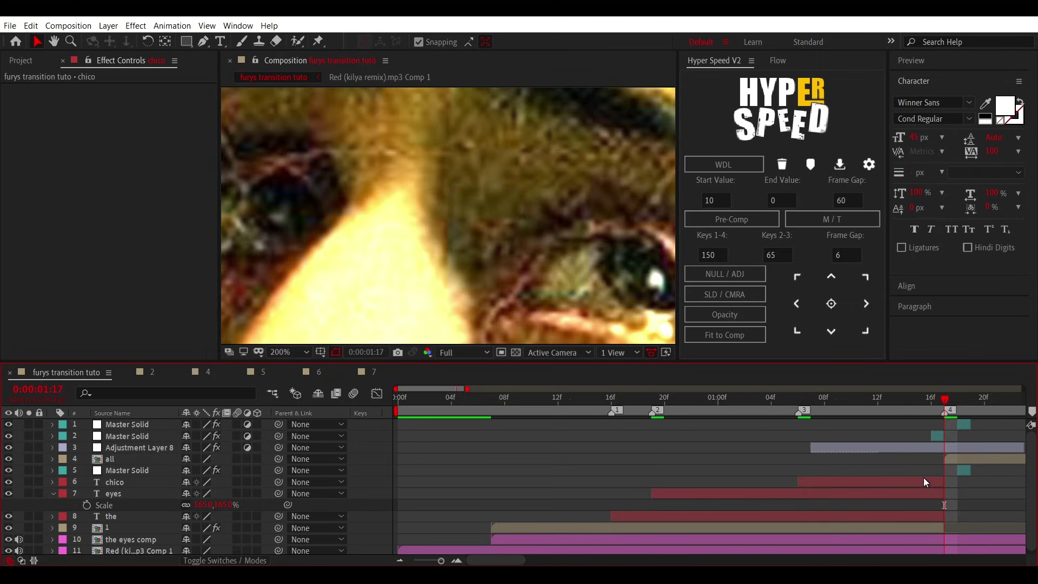
{"action": "left_click", "coordinate": [611, 396]}
Step: Make THE flicker on with alternating 0% and 100% Opacity keyframes from 16f to 19f
{"action": "left_click", "coordinate": [111, 505]}
{"action": "key", "text": "t"}
{"action": "left_click", "coordinate": [88, 517]}
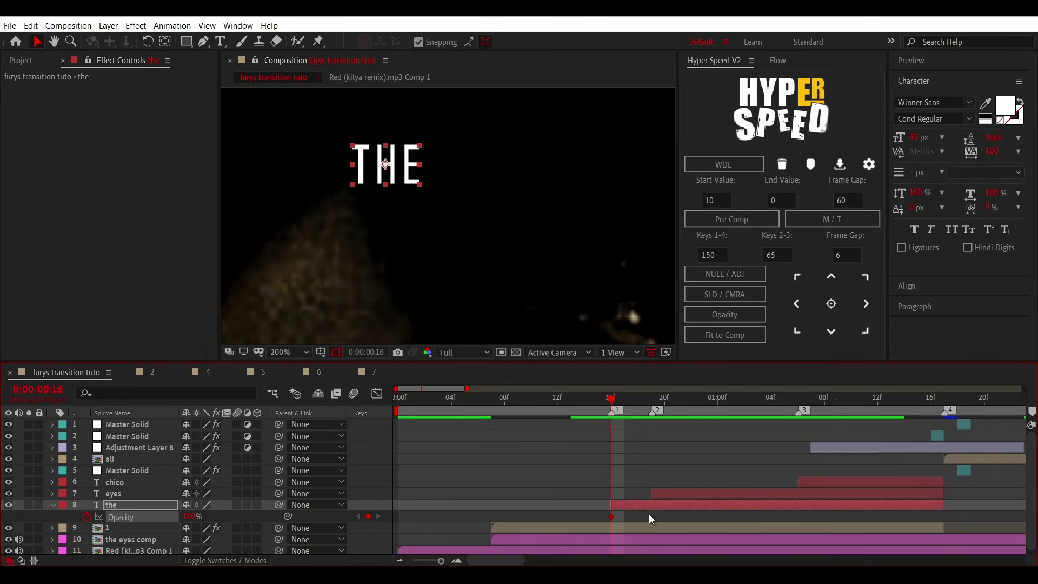
{"action": "left_click_drag", "start_coordinate": [187, 517], "coordinate": [108, 545]}
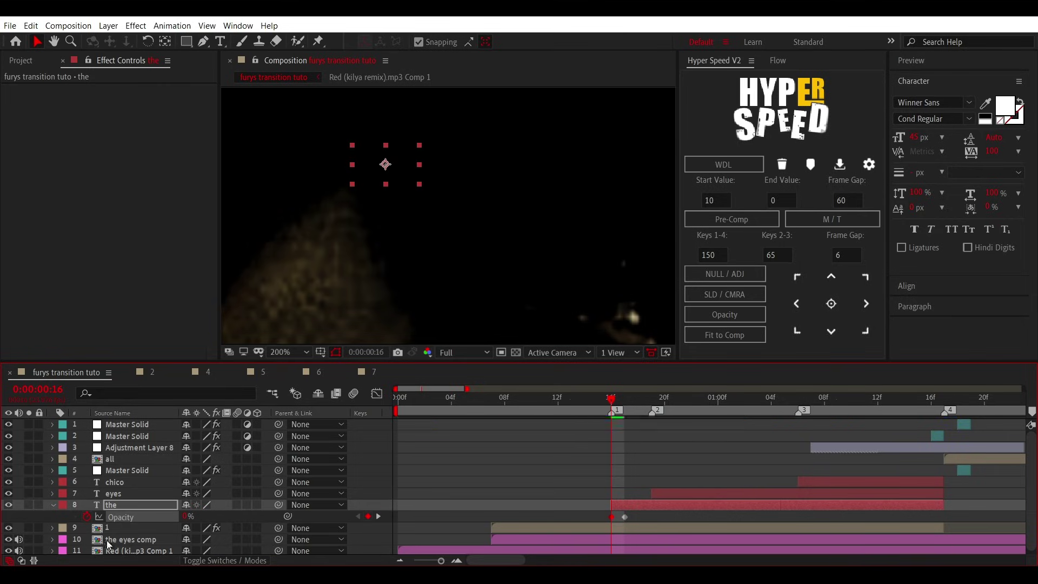
{"action": "left_click", "coordinate": [638, 403]}
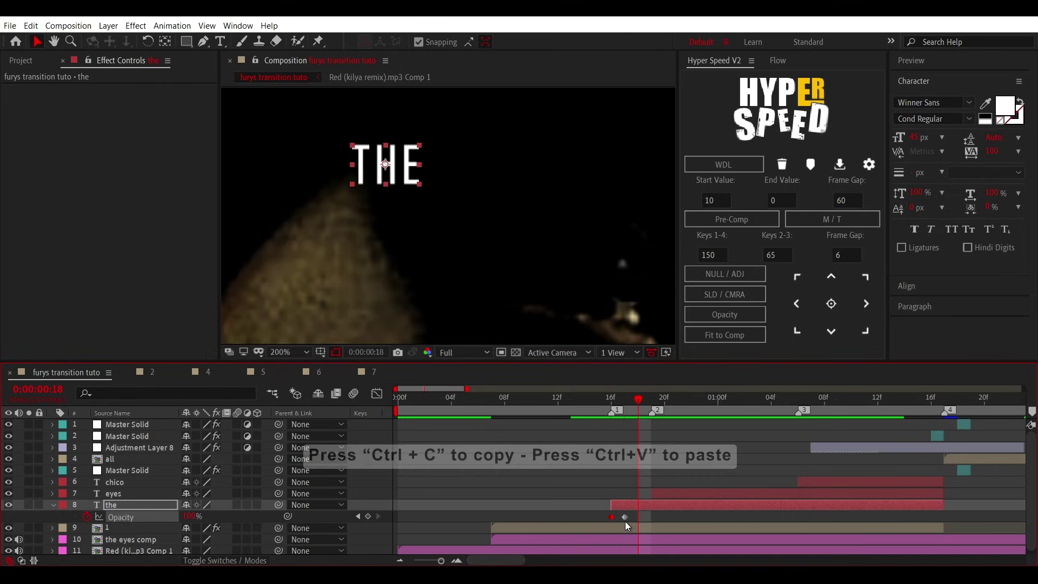
{"action": "key", "text": "ctrl+c"}
{"action": "key", "text": "ctrl+v"}
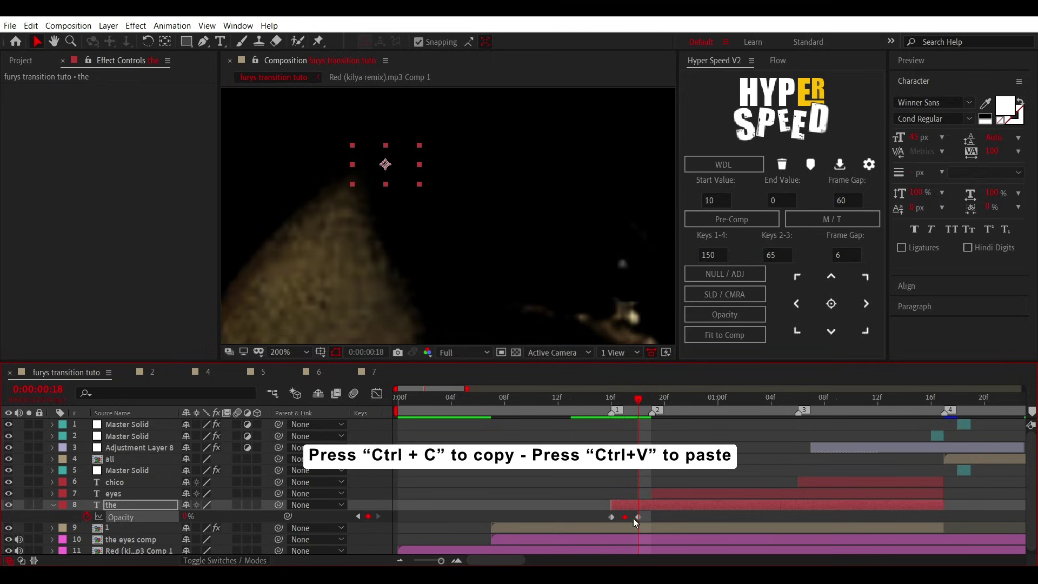
{"action": "left_click", "coordinate": [651, 401]}
{"action": "key", "text": "ctrl+v"}
Step: Scrub from 10f to 19f to check that THE flickers in and ends visible
{"action": "left_click", "coordinate": [580, 404]}
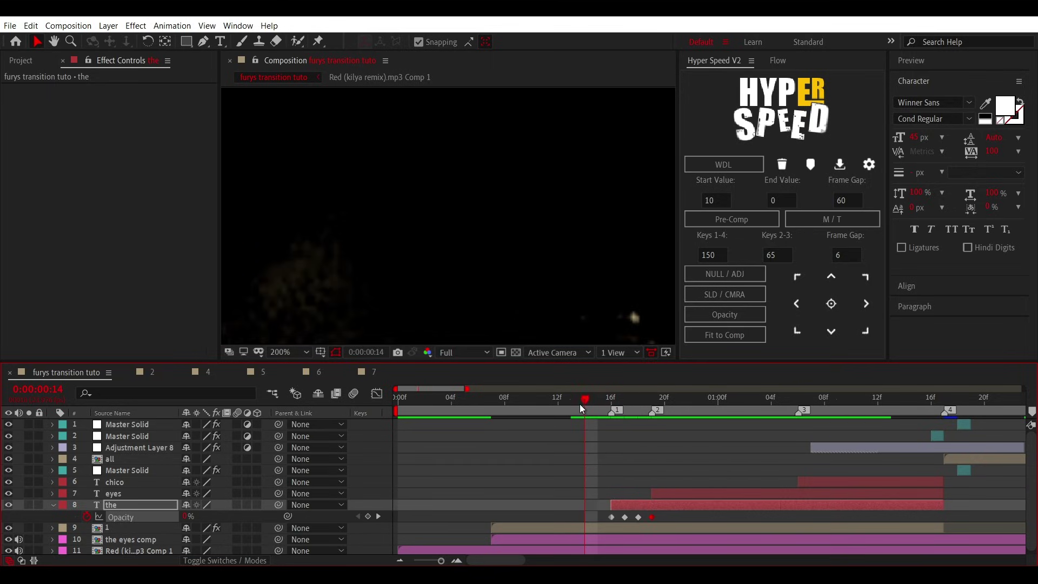
{"action": "left_click", "coordinate": [531, 407]}
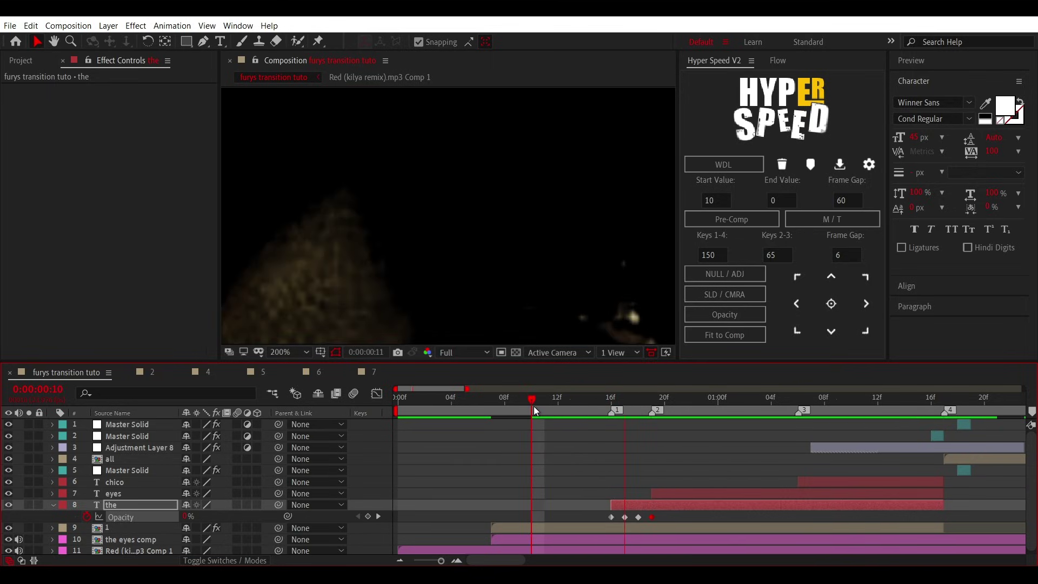
{"action": "left_click", "coordinate": [652, 405]}
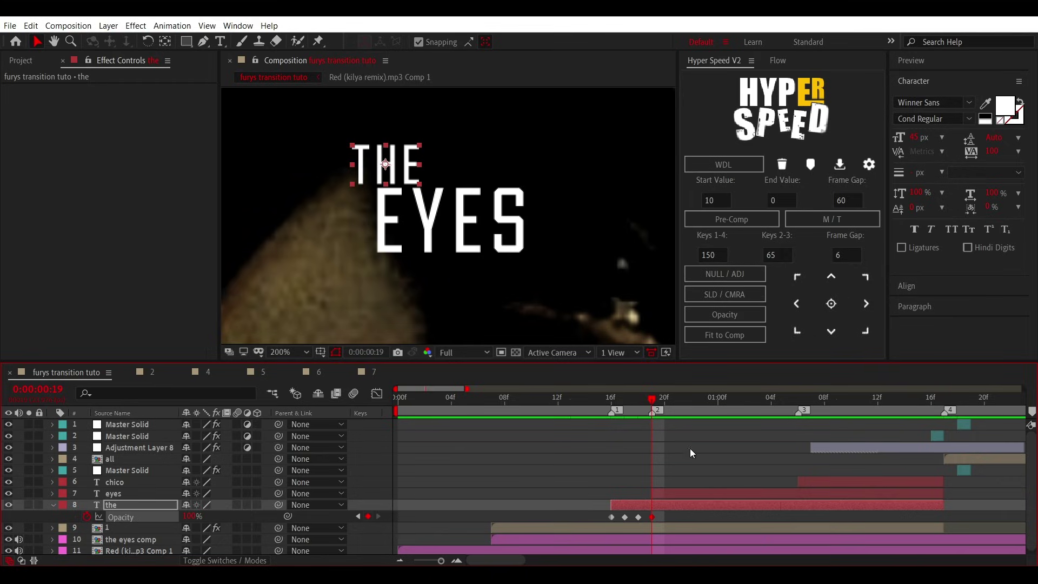
{"action": "left_click", "coordinate": [710, 493]}
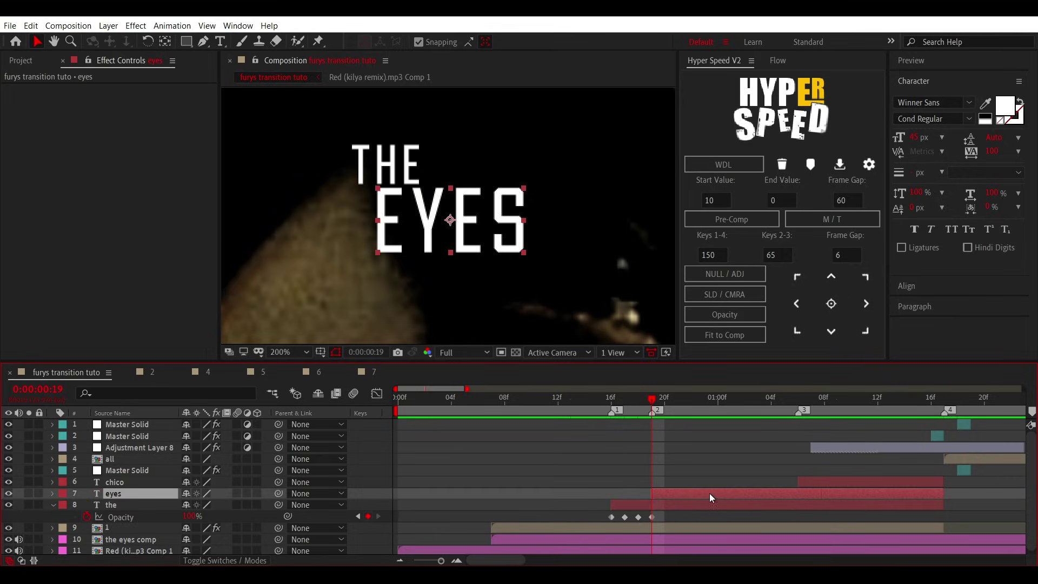
Step: Add a Tracking animator to EYES and keyframe Tracking Amount at 0 and 25
{"action": "left_click", "coordinate": [53, 494]}
{"action": "left_click", "coordinate": [264, 505]}
{"action": "left_click", "coordinate": [303, 420]}
{"action": "scroll", "coordinate": [147, 544], "scroll_direction": "down", "scroll_amount": 2}
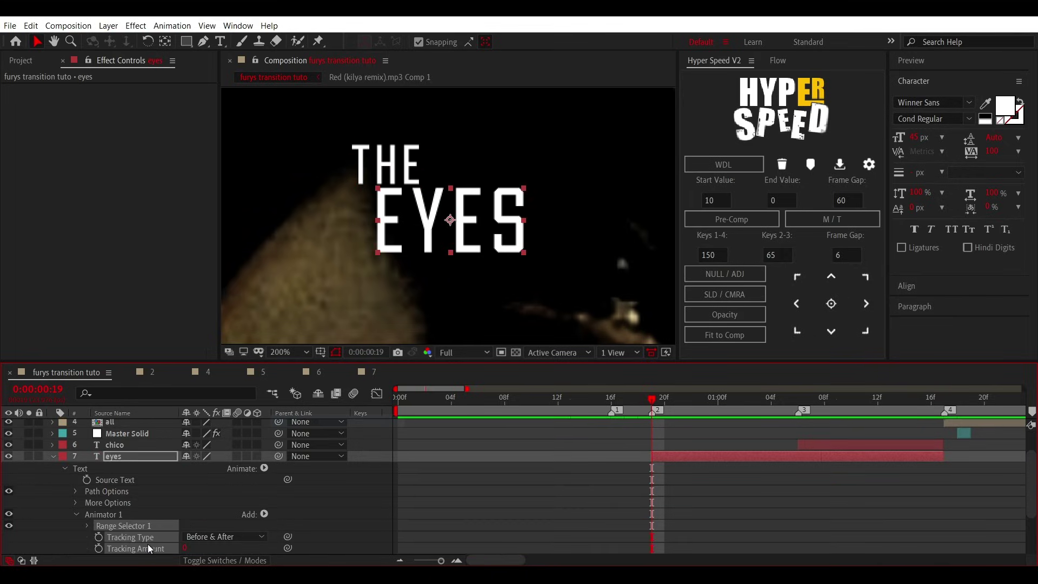
{"action": "left_click", "coordinate": [99, 548]}
{"action": "key", "text": "u"}
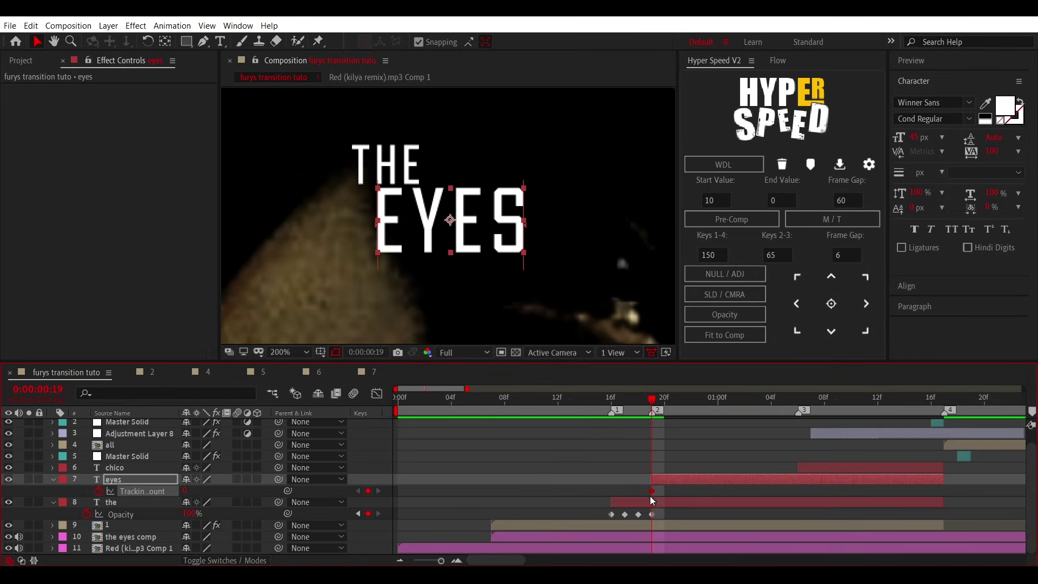
{"action": "left_click", "coordinate": [185, 491]}
{"action": "type", "text": "25"}
{"action": "key", "text": "Return"}
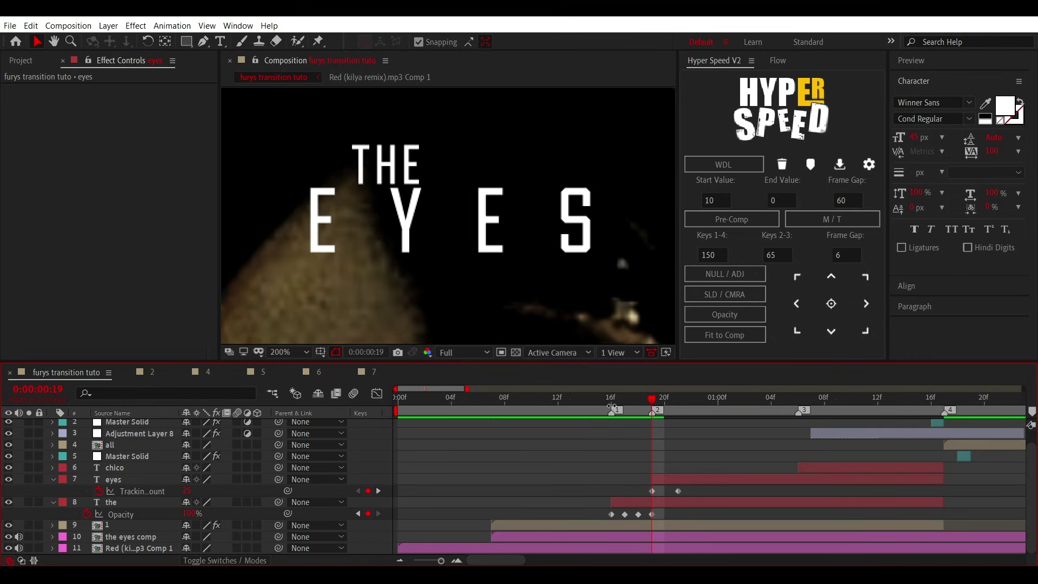
Step: Retime the second tracking keyframe, scrubbing between 12f and 18f to check the spacing
{"action": "left_click", "coordinate": [625, 407]}
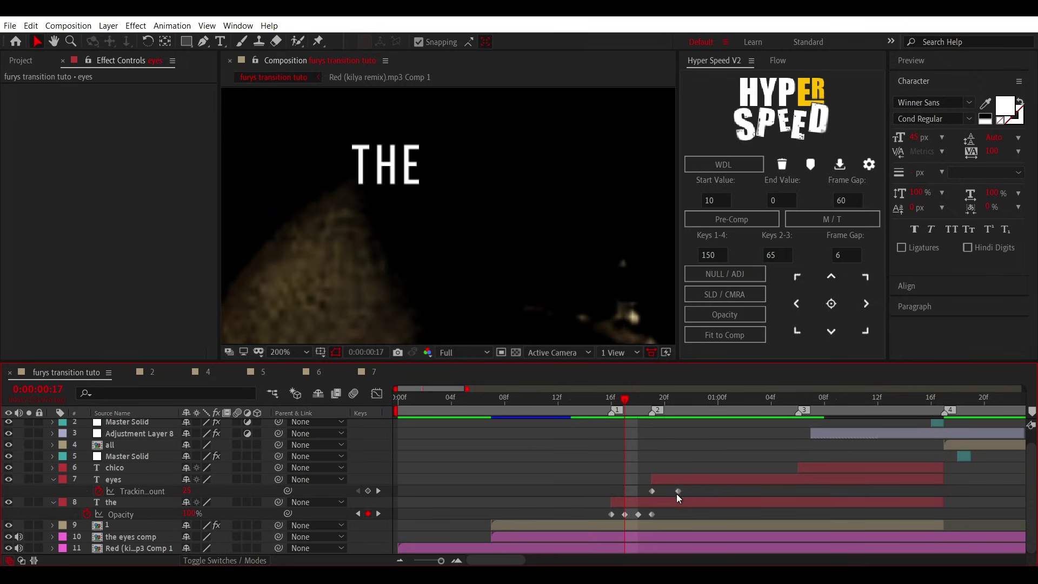
{"action": "left_click_drag", "start_coordinate": [677, 491], "coordinate": [670, 491]}
{"action": "left_click_drag", "start_coordinate": [625, 409], "coordinate": [559, 410]}
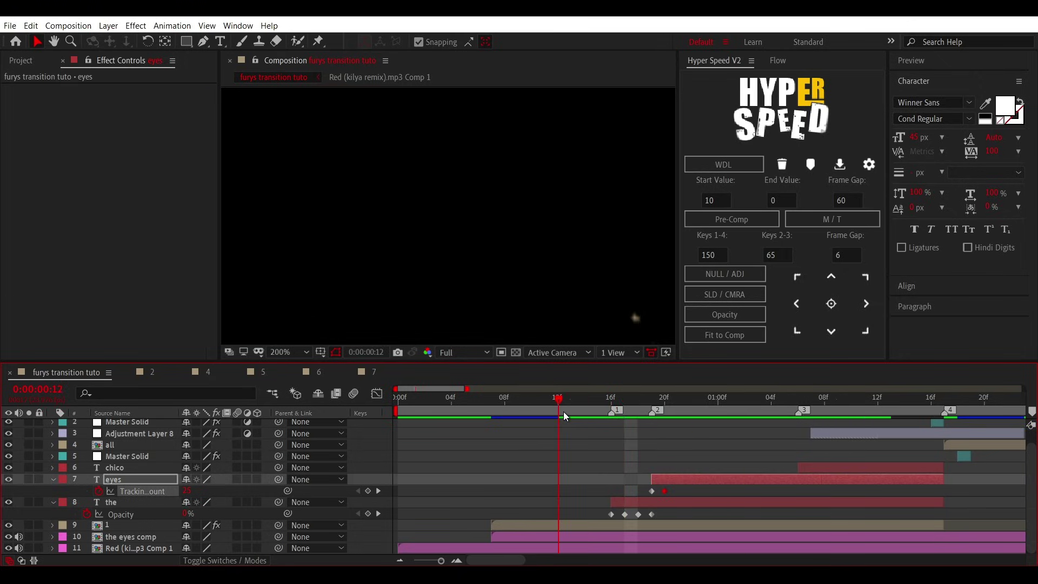
{"action": "left_click", "coordinate": [578, 407]}
{"action": "left_click_drag", "start_coordinate": [665, 491], "coordinate": [678, 491]}
{"action": "left_click_drag", "start_coordinate": [623, 398], "coordinate": [653, 411]}
Step: Apply Minimax to EYES: Just Horizontal, Alpha and Color, Maximum Then Minimum
{"action": "key", "text": "ctrl+space"}
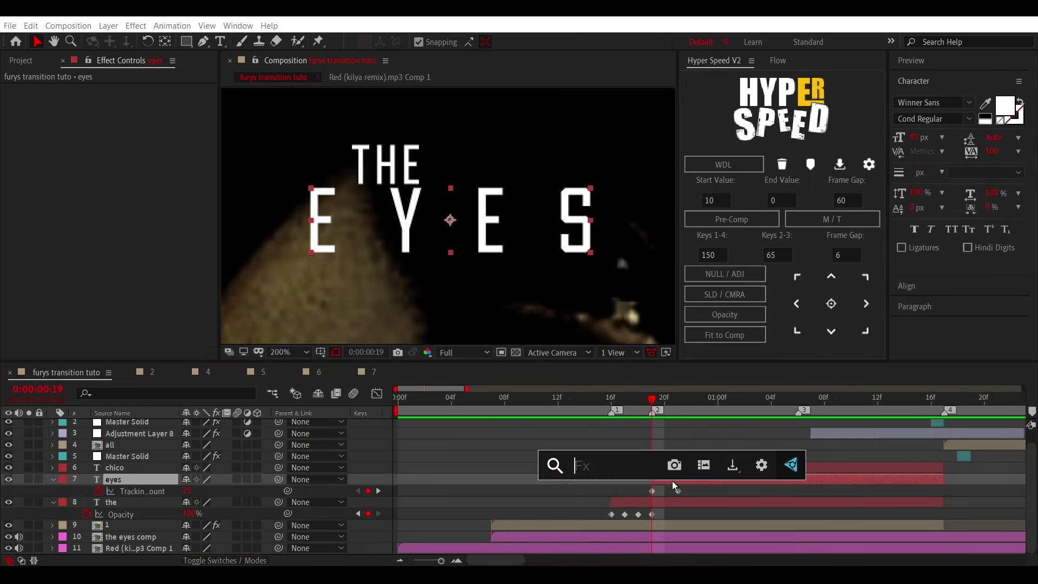
{"action": "type", "text": "min"}
{"action": "key", "text": "Return"}
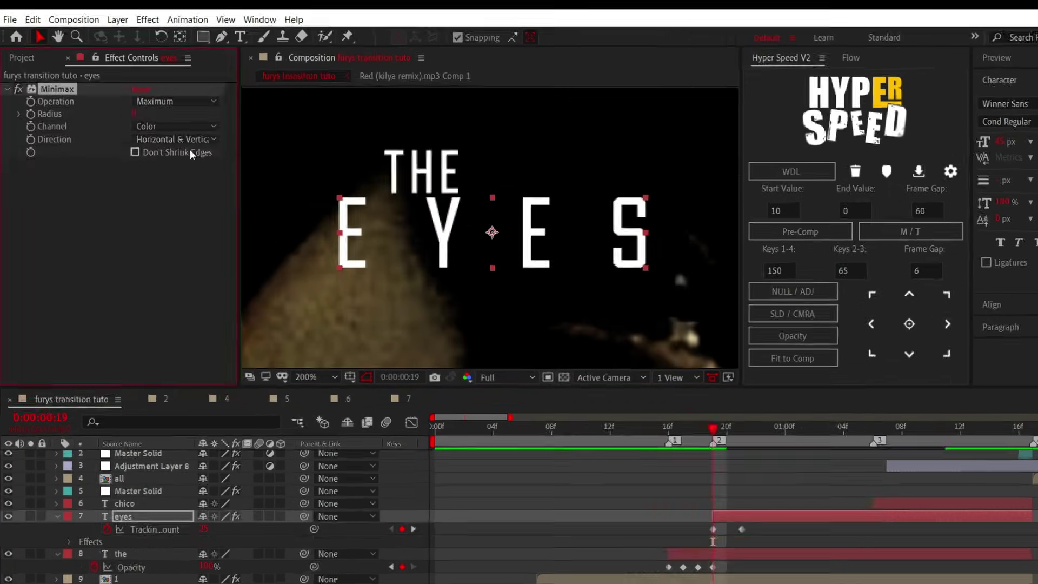
{"action": "left_click", "coordinate": [173, 139]}
{"action": "left_click", "coordinate": [176, 166]}
{"action": "left_click", "coordinate": [157, 103]}
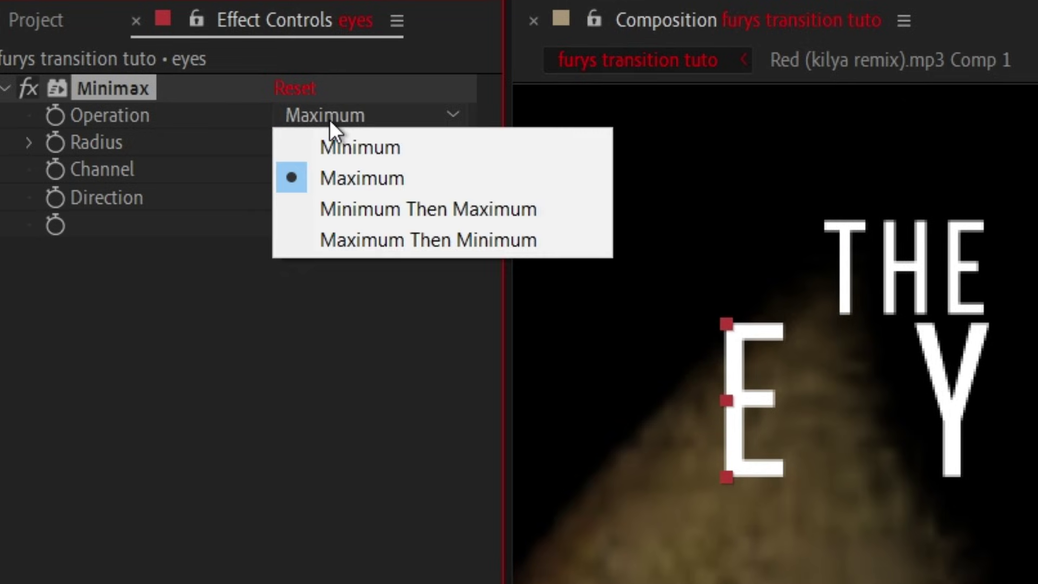
{"action": "left_click", "coordinate": [330, 119]}
{"action": "left_click", "coordinate": [331, 166]}
{"action": "left_click", "coordinate": [339, 238]}
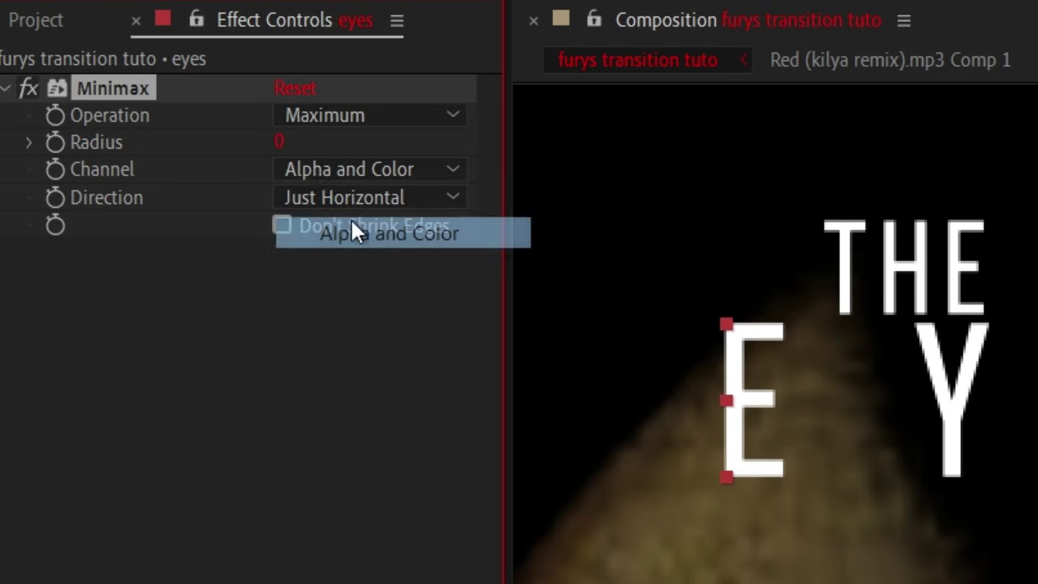
{"action": "left_click", "coordinate": [325, 116]}
{"action": "left_click", "coordinate": [335, 238]}
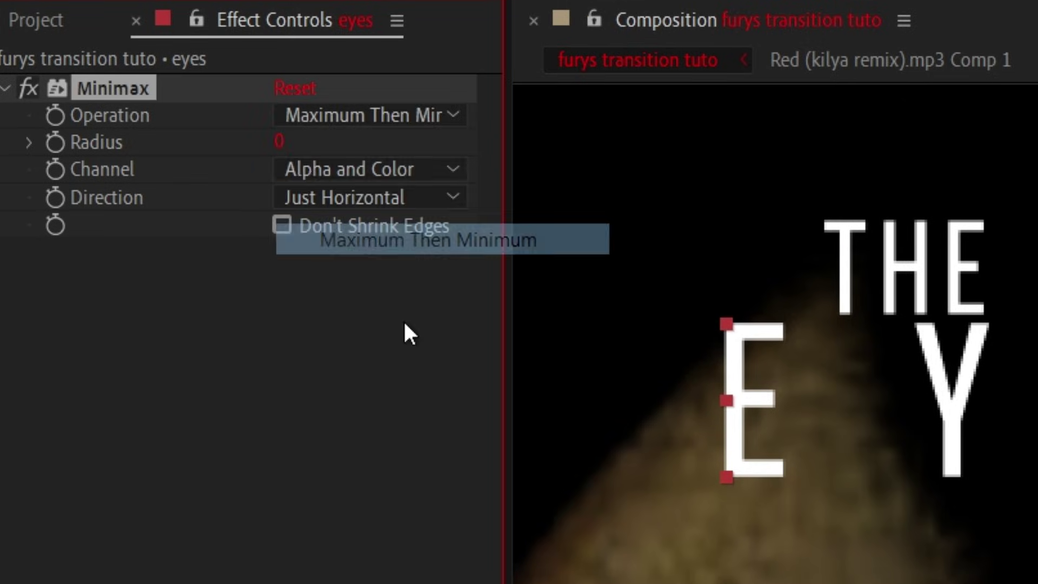
Step: Keyframe the Minimax Radius from 35 at 19f down to 0 by 21f
{"action": "left_click", "coordinate": [280, 143]}
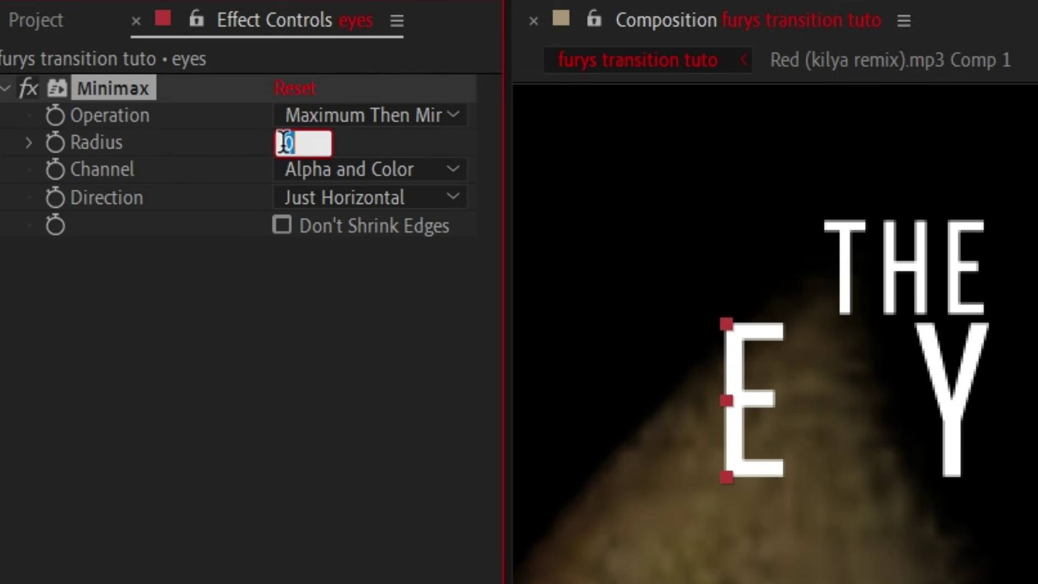
{"action": "type", "text": "35"}
{"action": "key", "text": "Return"}
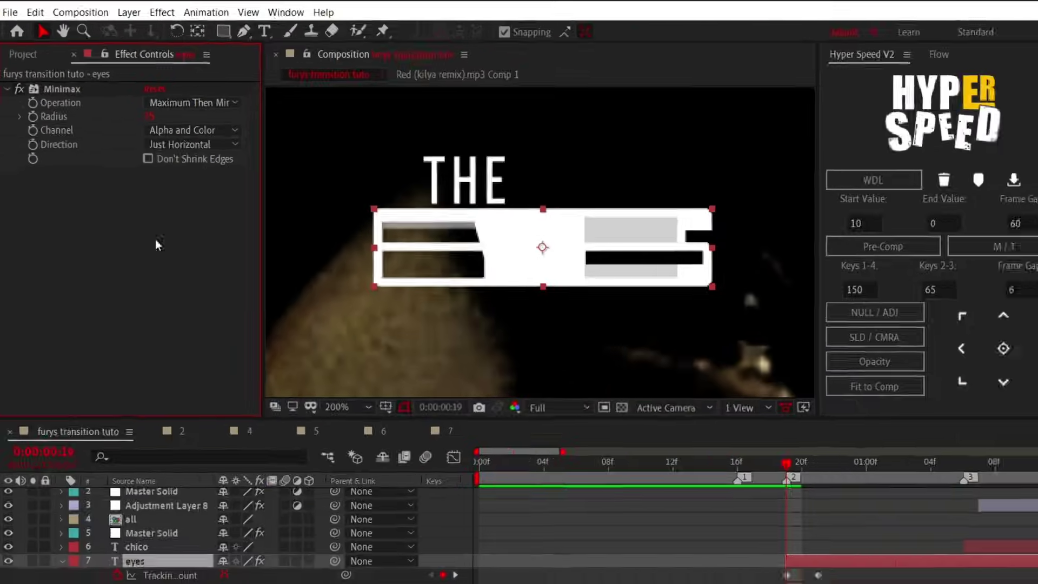
{"action": "left_click", "coordinate": [69, 164]}
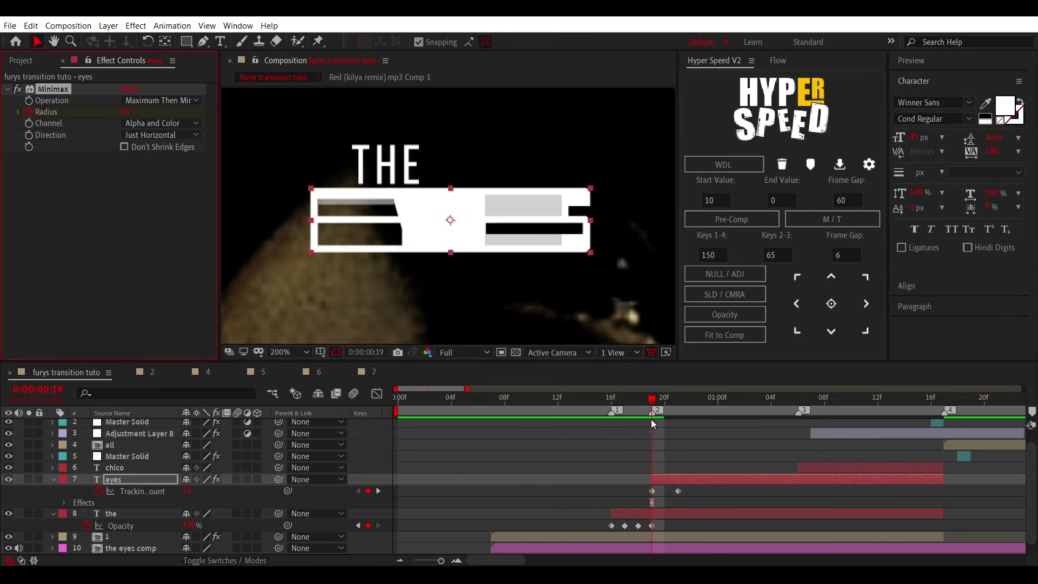
{"action": "key", "text": "k"}
{"action": "key", "text": "Return"}
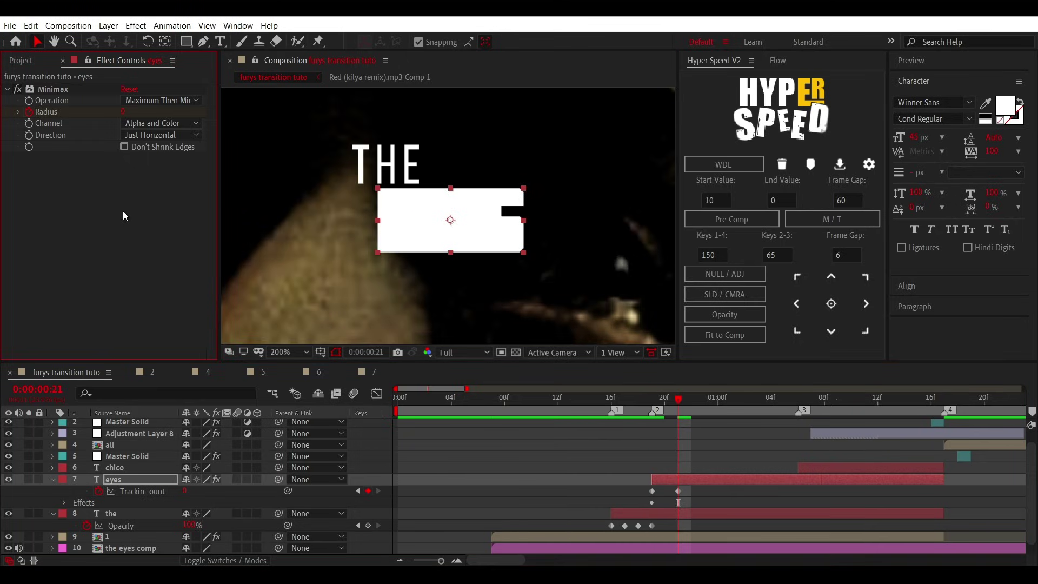
{"action": "left_click", "coordinate": [597, 400]}
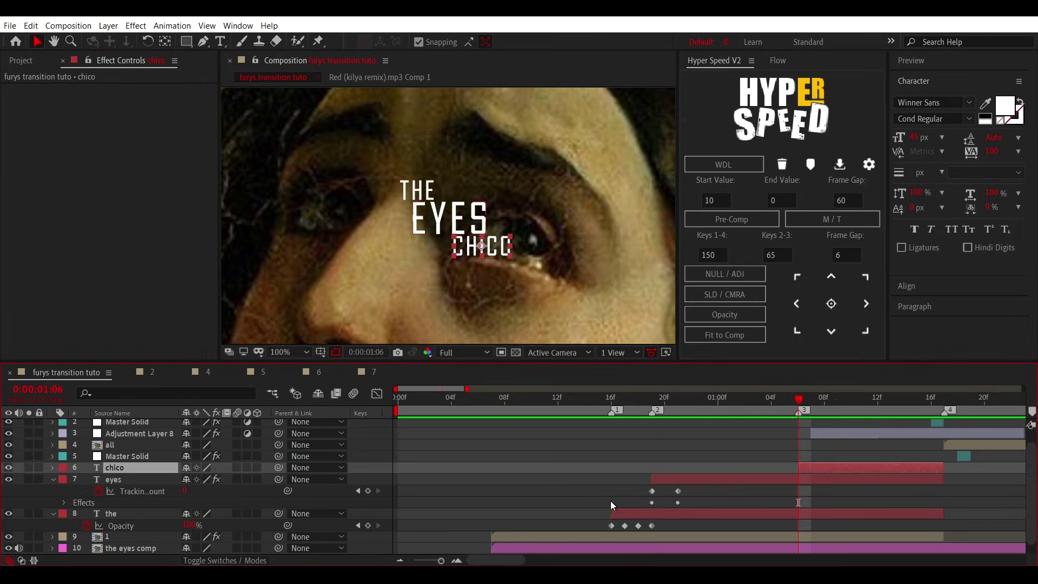
Step: Apply the Fade Up Words preset to CHICO and set Start to 100% at 1:08
{"action": "key", "text": "ctrl+space"}
{"action": "type", "text": "fade"}
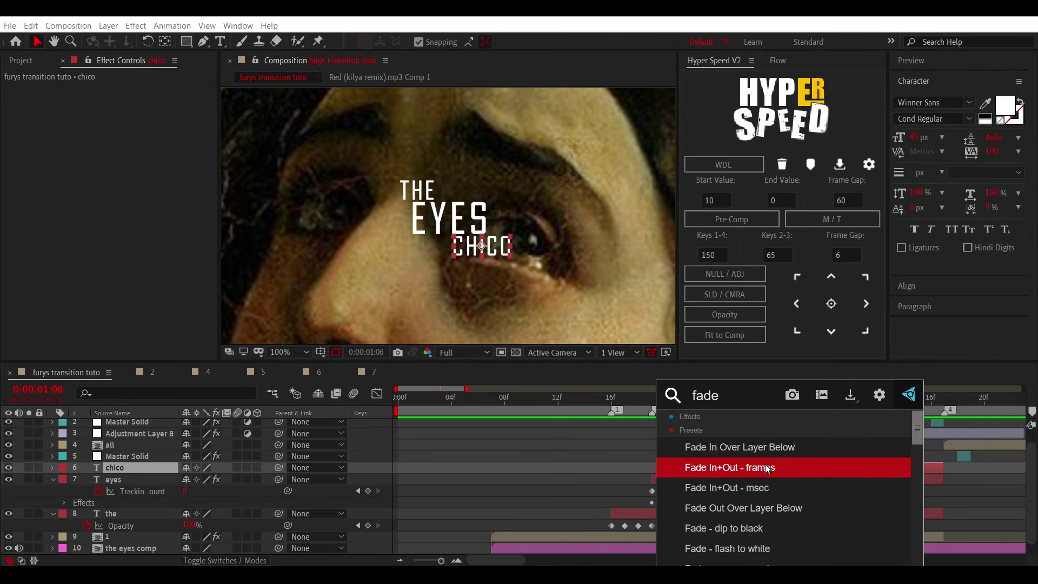
{"action": "type", "text": " up"}
{"action": "left_click", "coordinate": [719, 510]}
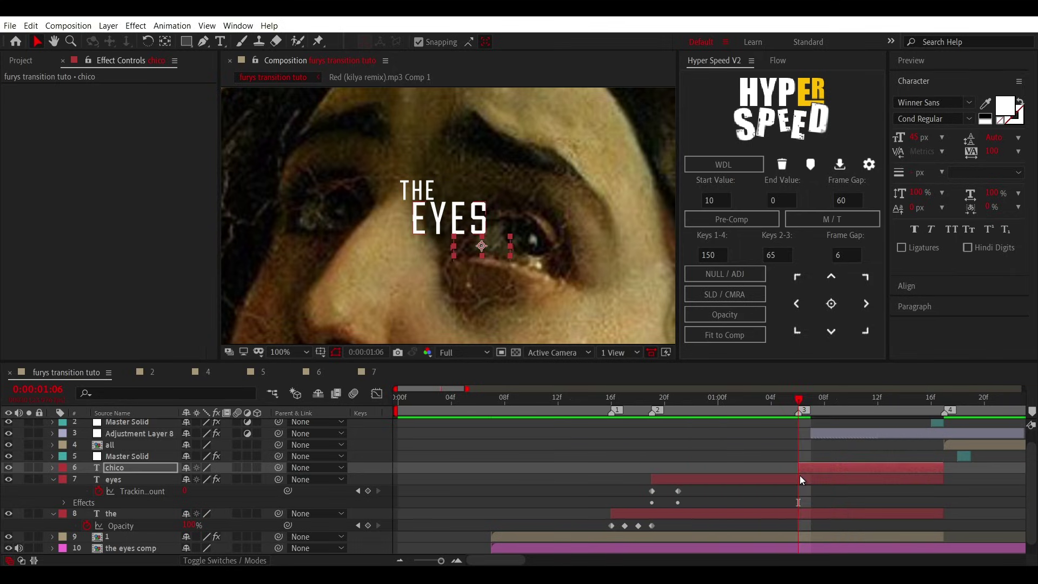
{"action": "key", "text": "u"}
{"action": "left_click", "coordinate": [825, 399]}
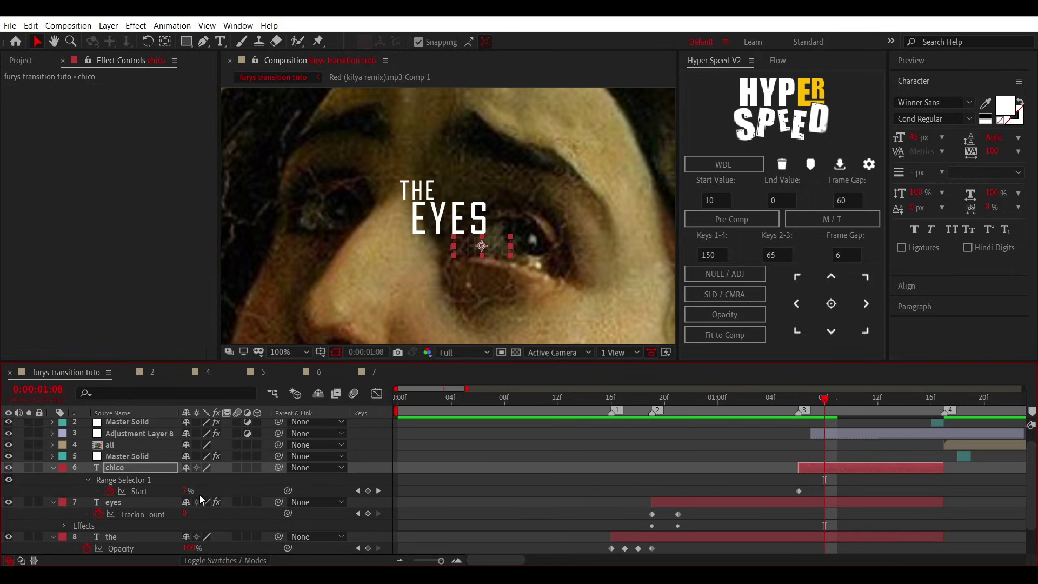
{"action": "left_click_drag", "start_coordinate": [190, 490], "coordinate": [428, 491]}
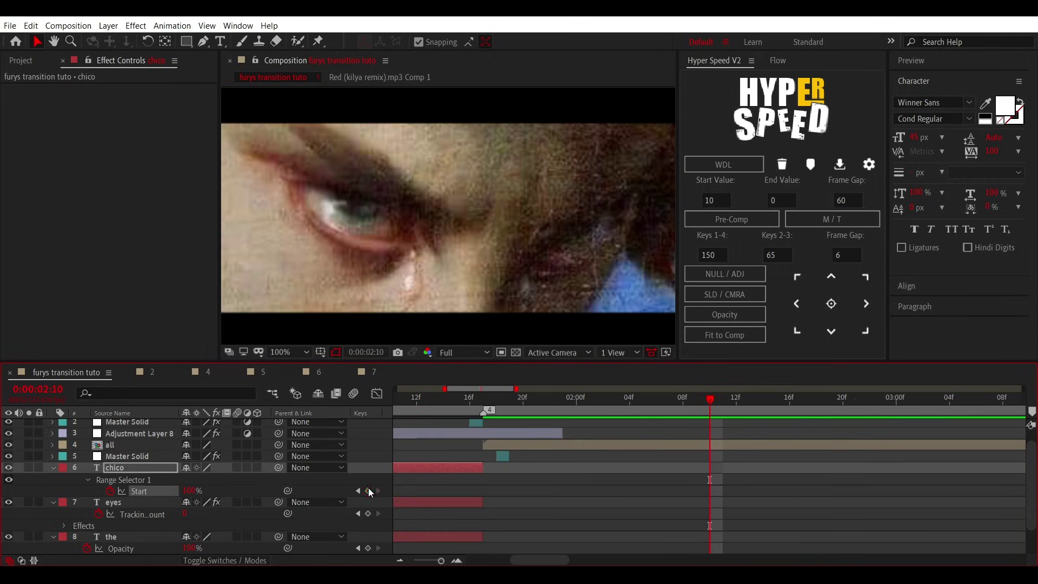
Step: Change the Range Selector's Based On setting from Words to Characters
{"action": "left_click", "coordinate": [89, 480]}
{"action": "left_click", "coordinate": [88, 480]}
{"action": "left_click", "coordinate": [99, 525]}
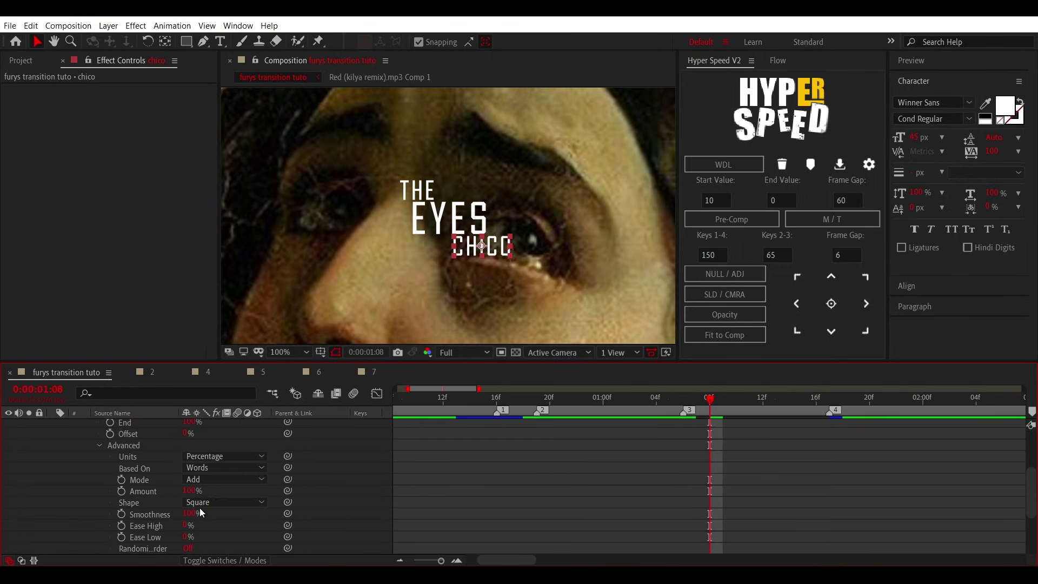
{"action": "left_click", "coordinate": [224, 467]}
{"action": "left_click", "coordinate": [211, 481]}
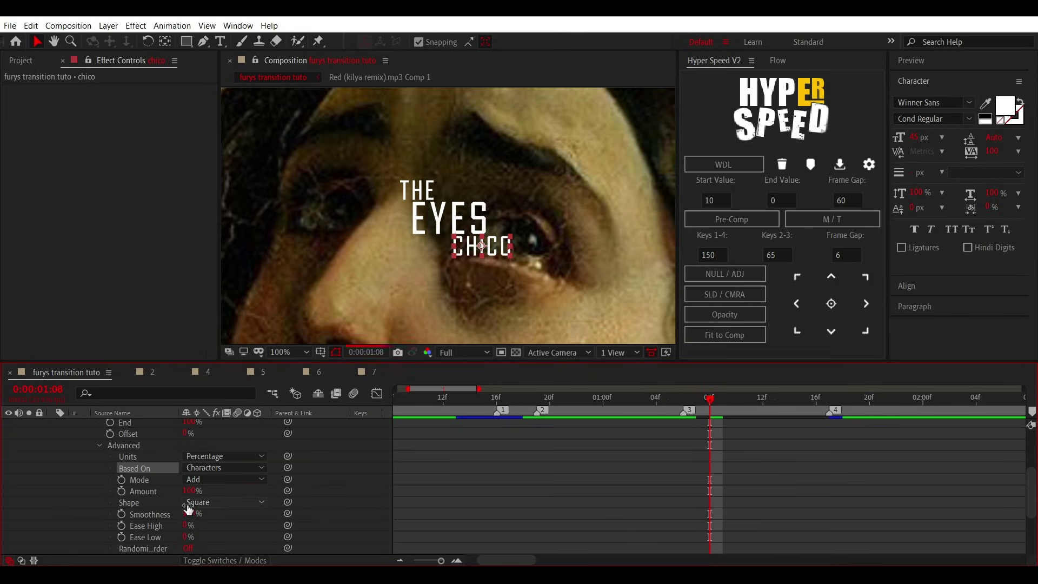
{"action": "scroll", "coordinate": [670, 507], "scroll_direction": "up", "scroll_amount": 2}
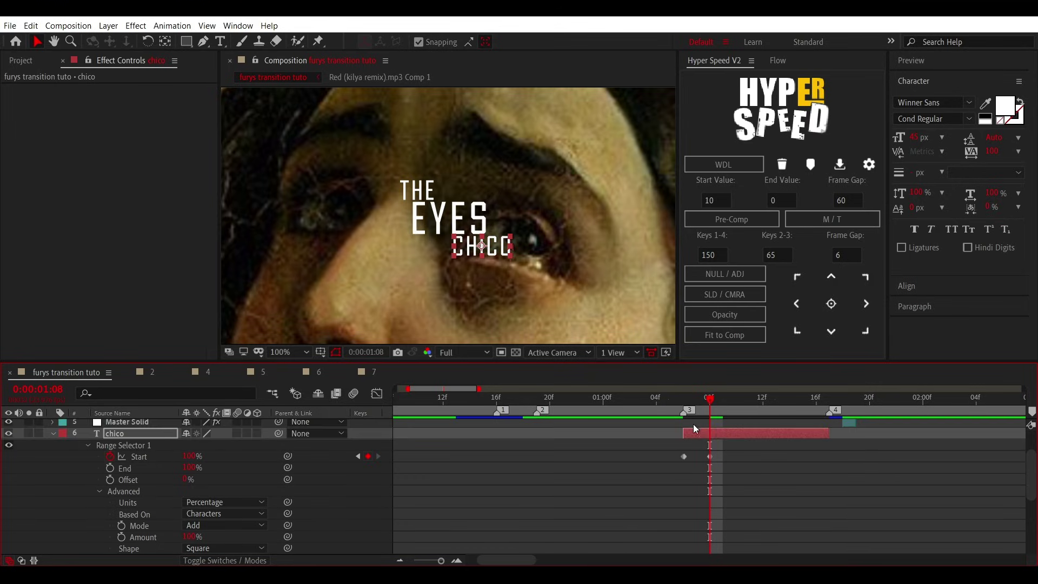
Step: Collapse the layer properties and preview the title animation
{"action": "key", "text": "u"}
{"action": "left_click", "coordinate": [650, 404]}
{"action": "key", "text": "space"}
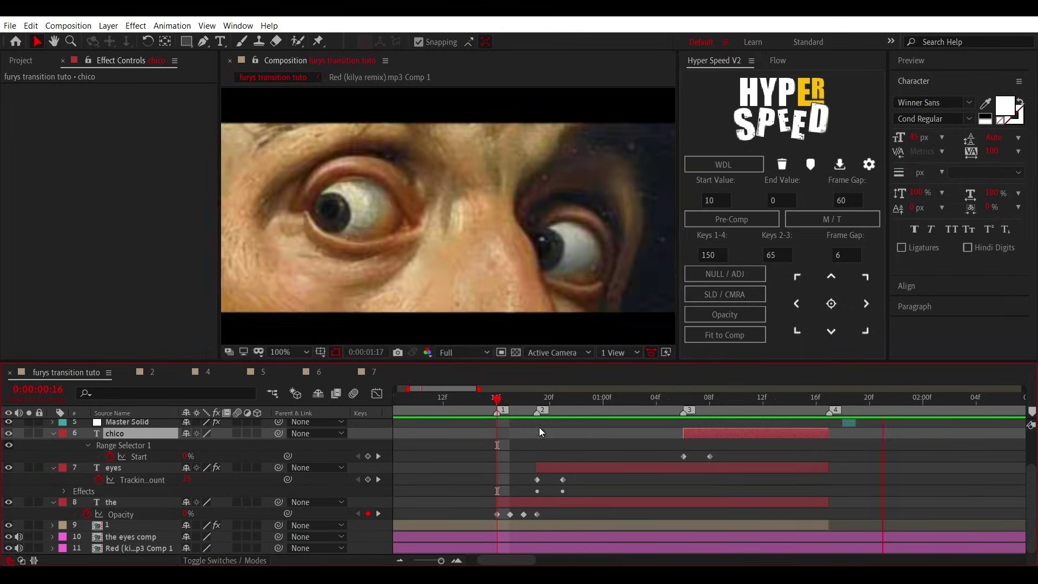
{"action": "left_click", "coordinate": [664, 457]}
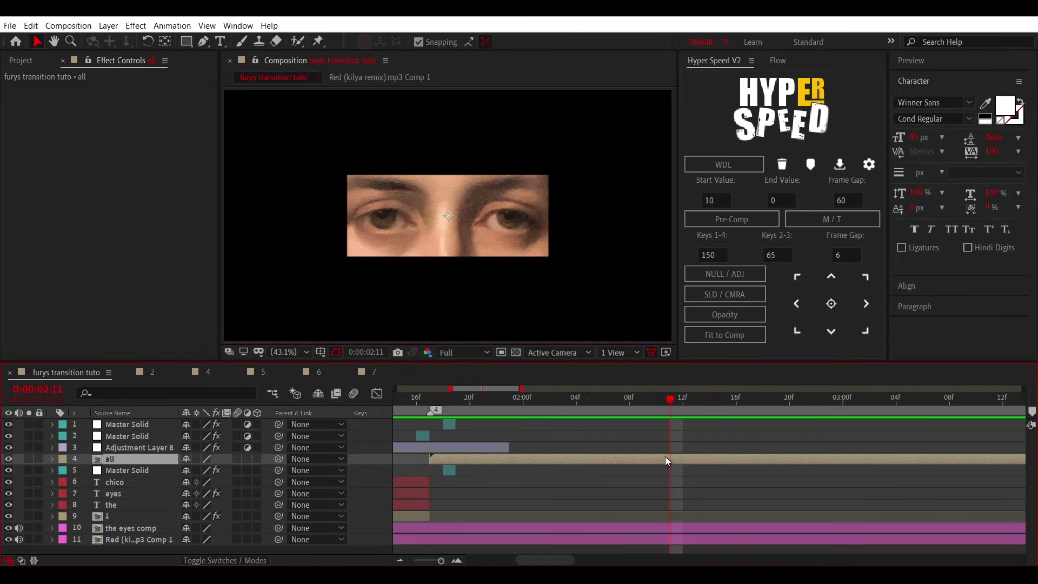
Step: Split the all layer at 2:11, delete the later piece, and place the portrait JPG after it
{"action": "key", "text": "ctrl+shift+d"}
{"action": "key", "text": "Delete"}
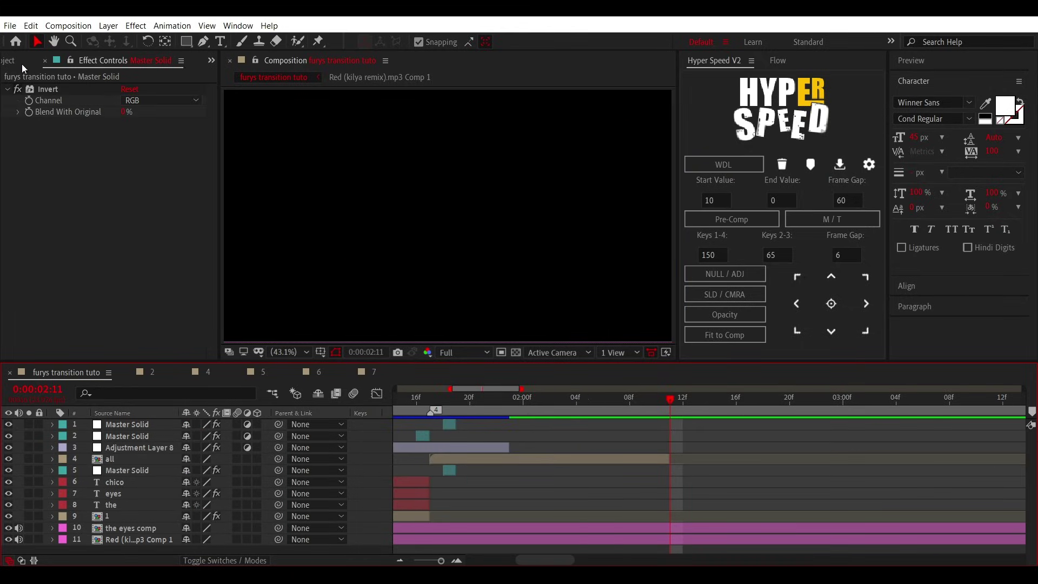
{"action": "left_click", "coordinate": [21, 61]}
{"action": "mouse_move", "coordinate": [76, 273]}
{"action": "left_mouse_down"}
{"action": "mouse_move", "coordinate": [676, 443]}
{"action": "mouse_move", "coordinate": [667, 446]}
{"action": "left_mouse_up"}
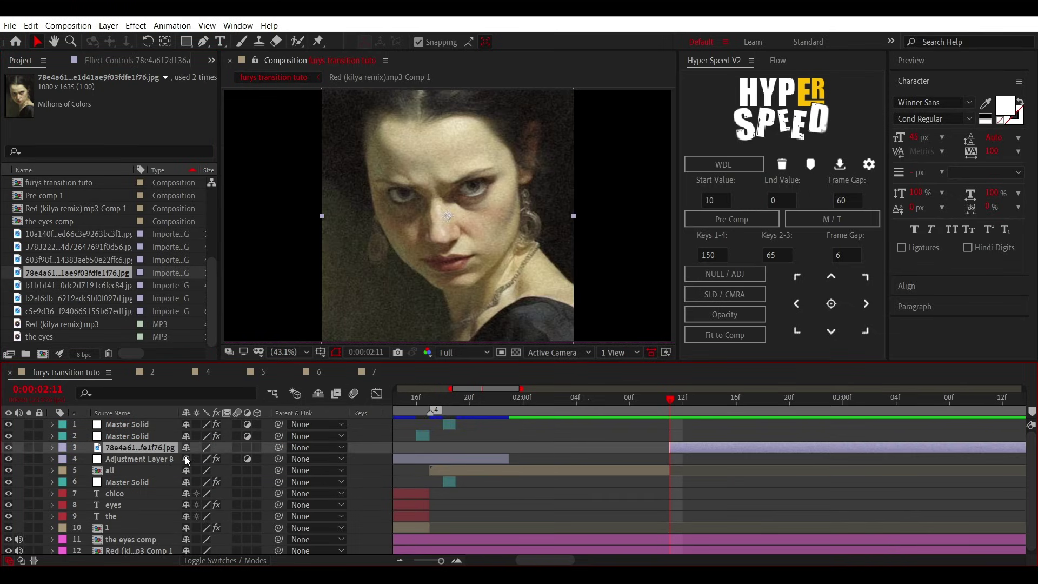
Step: Scale the portrait to 138% and adjust its Position to frame her face
{"action": "key", "text": "s"}
{"action": "mouse_move", "coordinate": [205, 460]}
{"action": "left_mouse_down"}
{"action": "mouse_move", "coordinate": [269, 452]}
{"action": "mouse_move", "coordinate": [217, 464]}
{"action": "mouse_move", "coordinate": [533, 471]}
{"action": "mouse_move", "coordinate": [327, 492]}
{"action": "left_mouse_up"}
{"action": "key", "text": "p"}
{"action": "key", "text": "s"}
{"action": "left_click_drag", "start_coordinate": [196, 461], "coordinate": [758, 491]}
{"action": "key", "text": "p"}
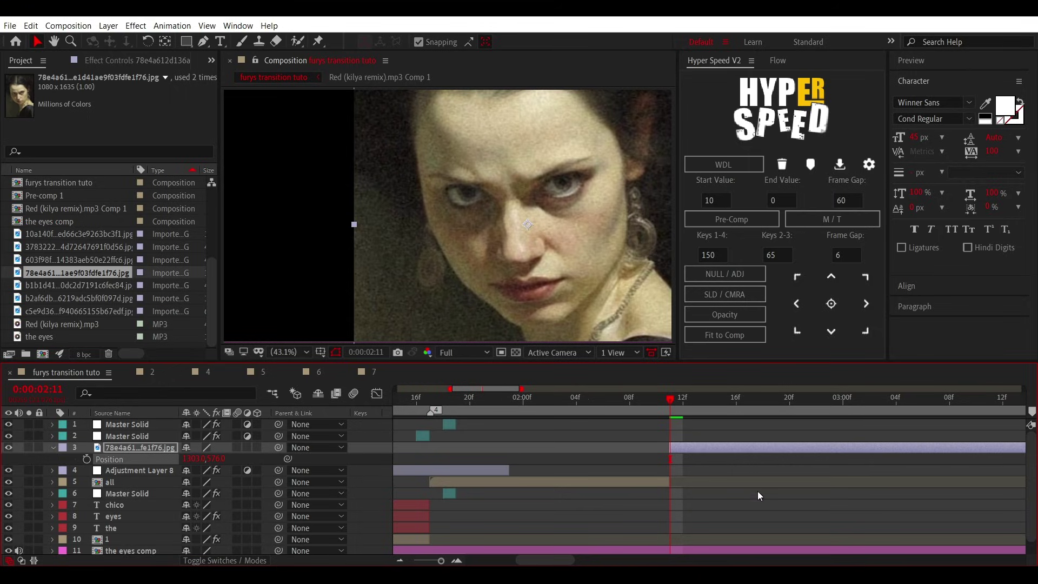
Step: Scrub from 1:17 to 2:11 to check where the portrait starts
{"action": "left_click", "coordinate": [759, 497]}
{"action": "key", "text": "u"}
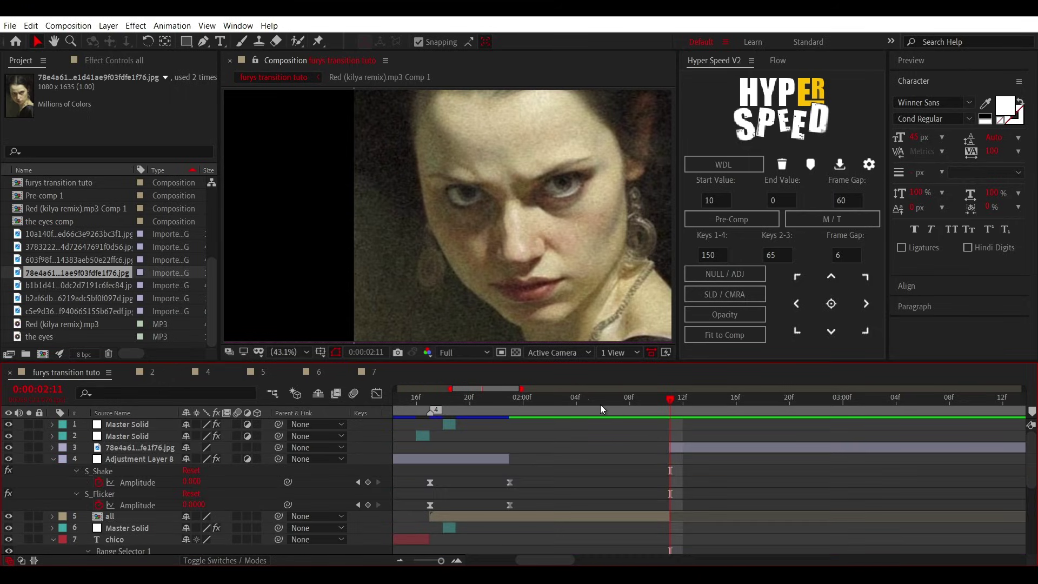
{"action": "key", "text": "u"}
{"action": "left_click", "coordinate": [601, 410]}
{"action": "left_click", "coordinate": [432, 412]}
{"action": "left_click", "coordinate": [491, 407]}
{"action": "left_click", "coordinate": [671, 416]}
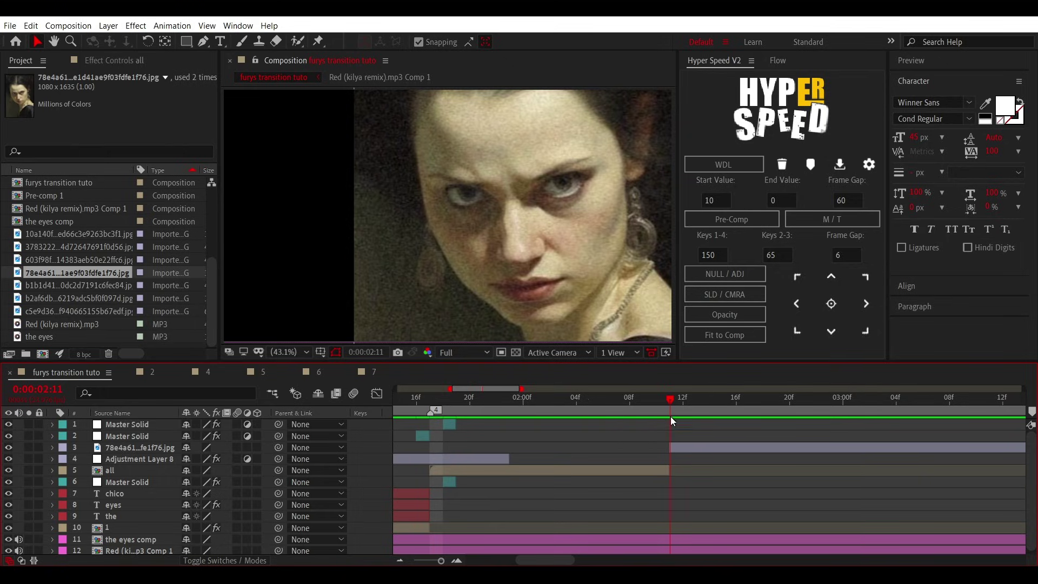
Step: Create a solid at the playhead and extend it past the 2:11 cut
{"action": "left_click", "coordinate": [676, 447]}
{"action": "left_click", "coordinate": [711, 295]}
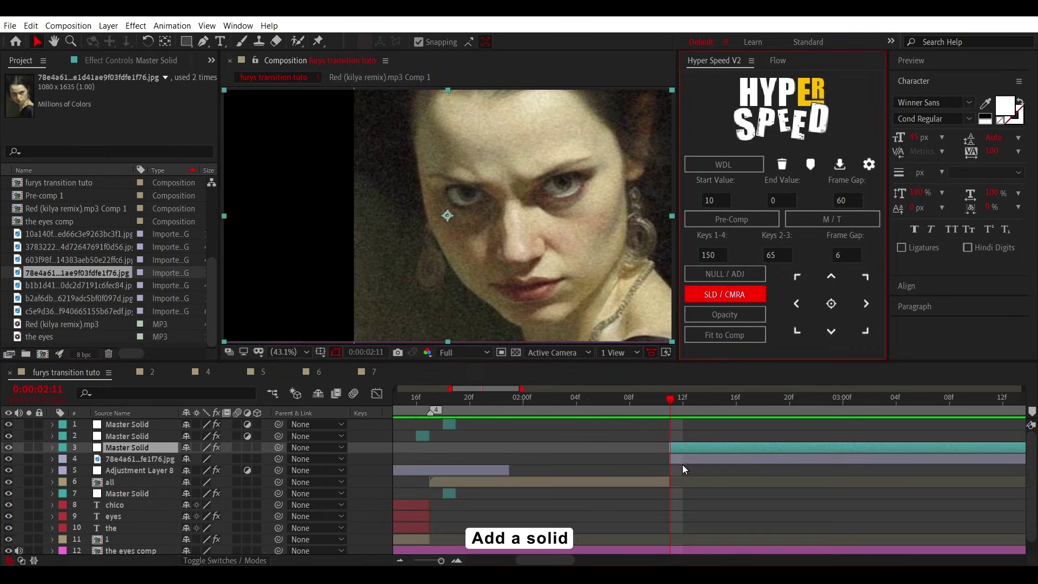
{"action": "left_click", "coordinate": [680, 446]}
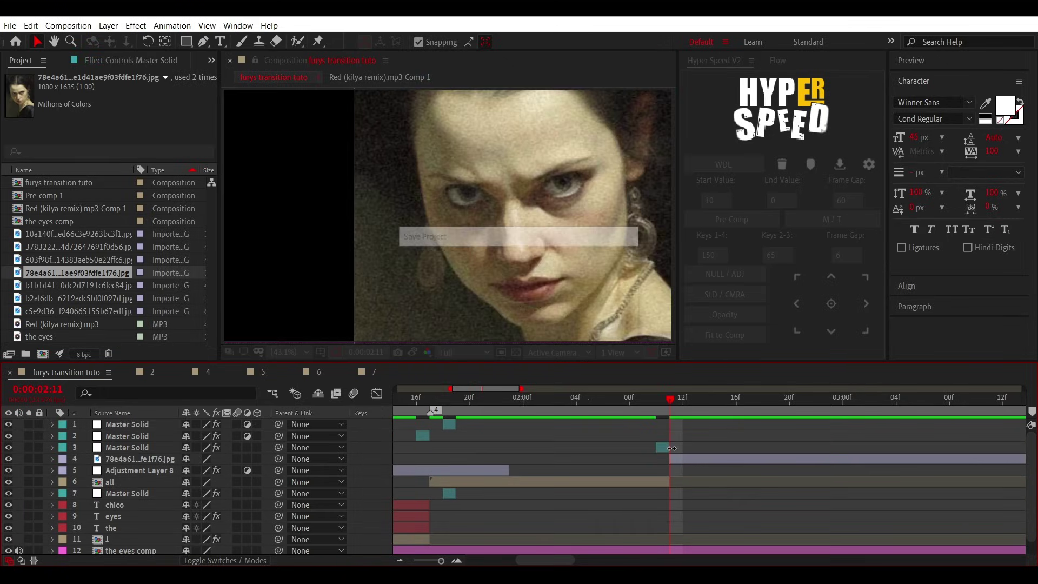
{"action": "left_click_drag", "start_coordinate": [669, 448], "coordinate": [714, 455]}
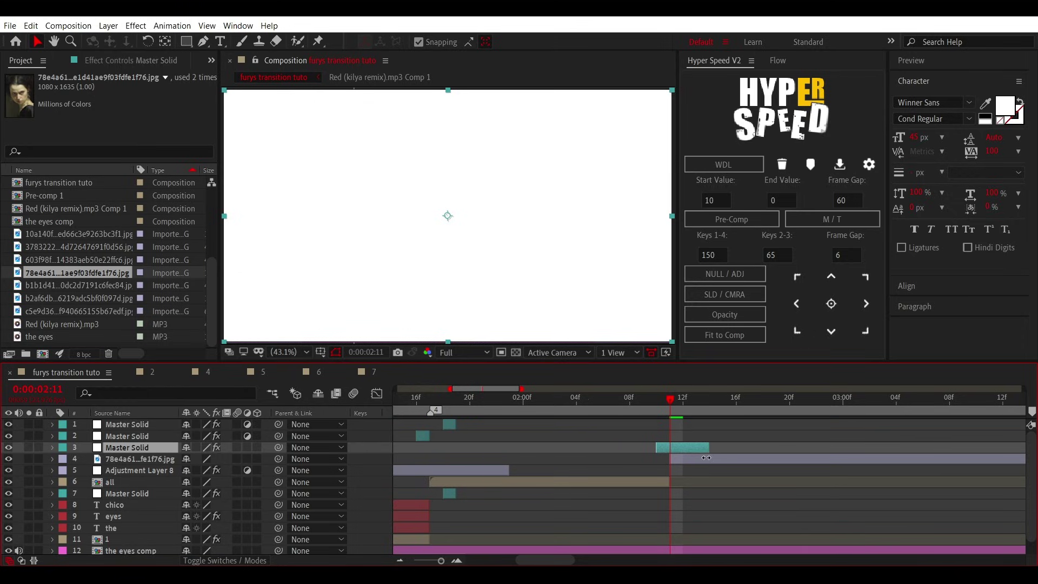
{"action": "left_click", "coordinate": [658, 402]}
Step: Add opacity flicker keyframes to the solid and map its Tint White To black
{"action": "left_click", "coordinate": [717, 314]}
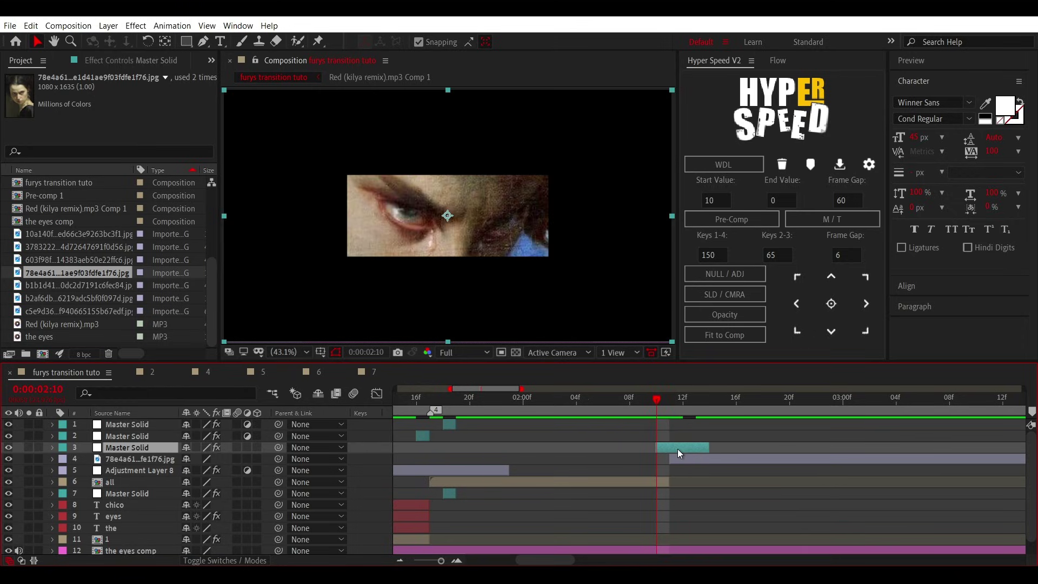
{"action": "key", "text": "u"}
{"action": "left_click", "coordinate": [113, 62]}
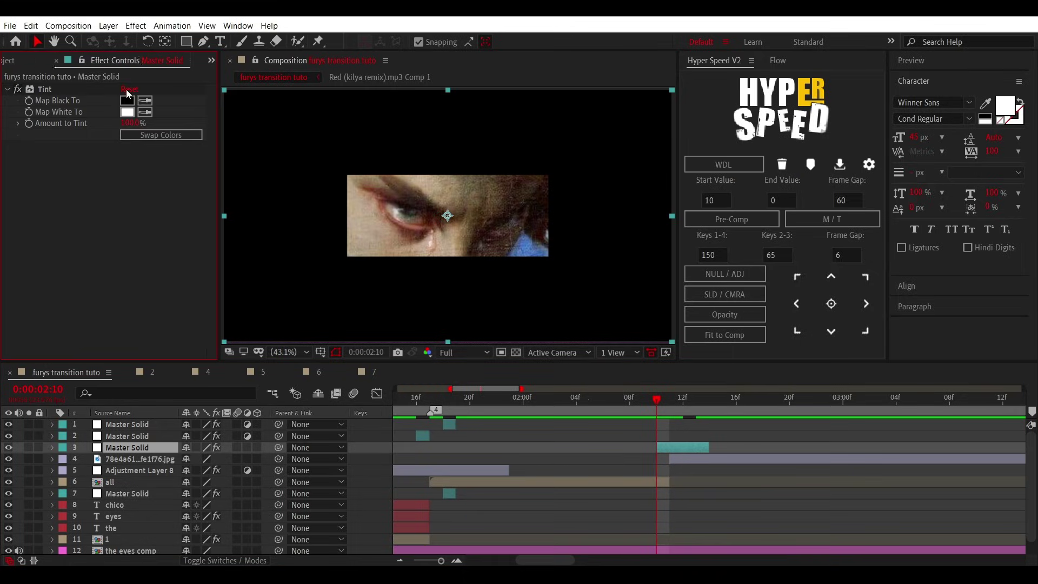
{"action": "left_click", "coordinate": [132, 116]}
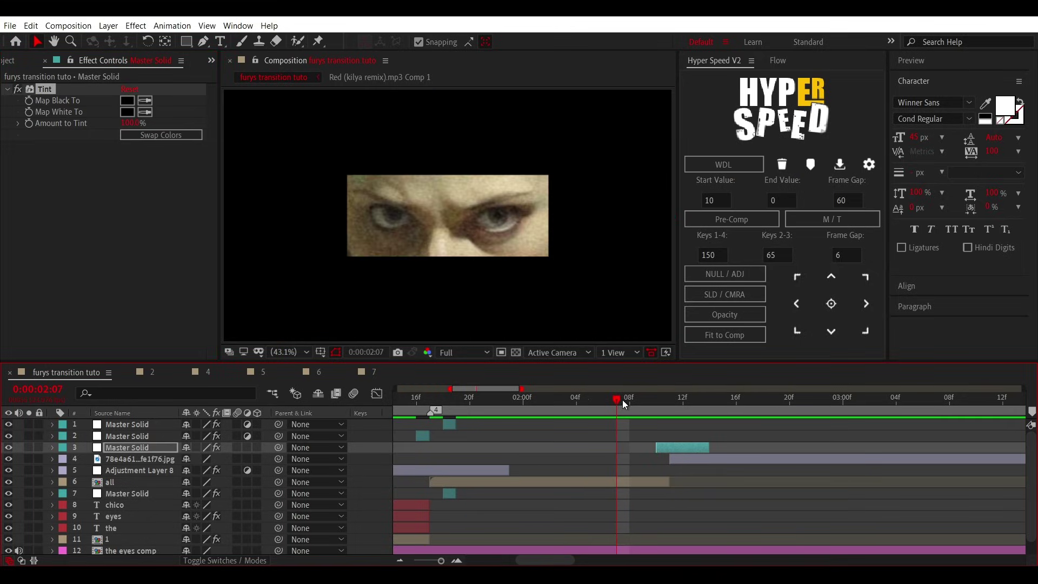
Step: Shift the solid one frame earlier and review the transition from 2:00
{"action": "left_click", "coordinate": [686, 413]}
{"action": "left_click_drag", "start_coordinate": [687, 414], "coordinate": [606, 412]}
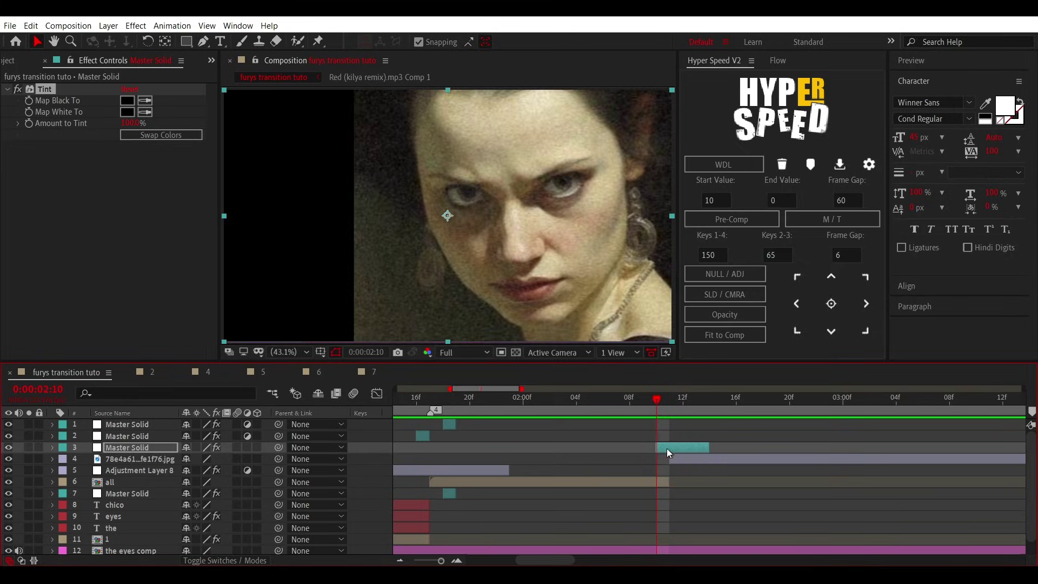
{"action": "left_click_drag", "start_coordinate": [666, 448], "coordinate": [653, 447]}
{"action": "left_click", "coordinate": [592, 406]}
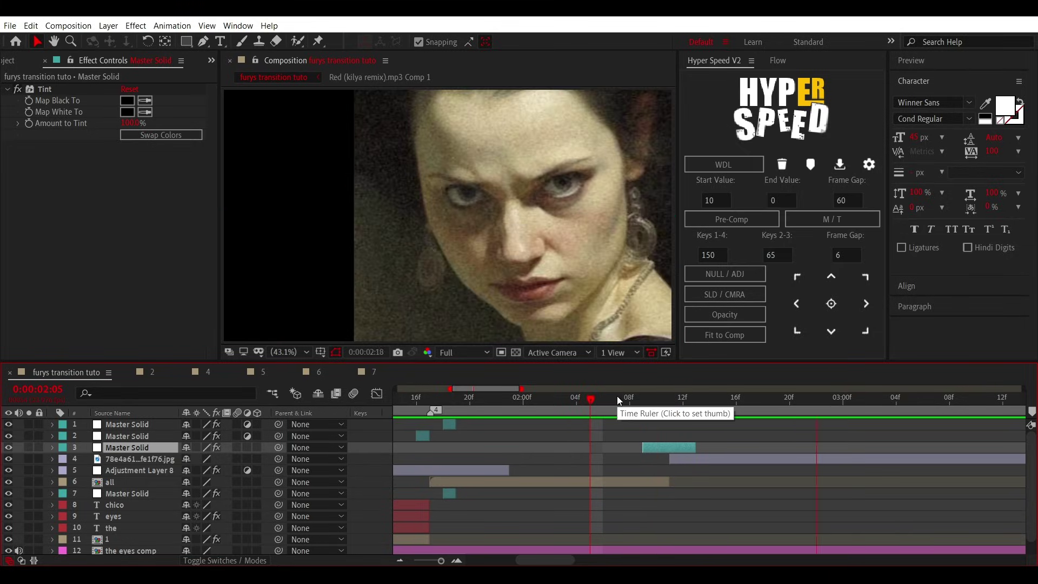
{"action": "mouse_move", "coordinate": [592, 400]}
{"action": "left_mouse_down"}
{"action": "mouse_move", "coordinate": [524, 401]}
{"action": "mouse_move", "coordinate": [683, 413]}
{"action": "left_mouse_up"}
{"action": "left_click", "coordinate": [680, 458]}
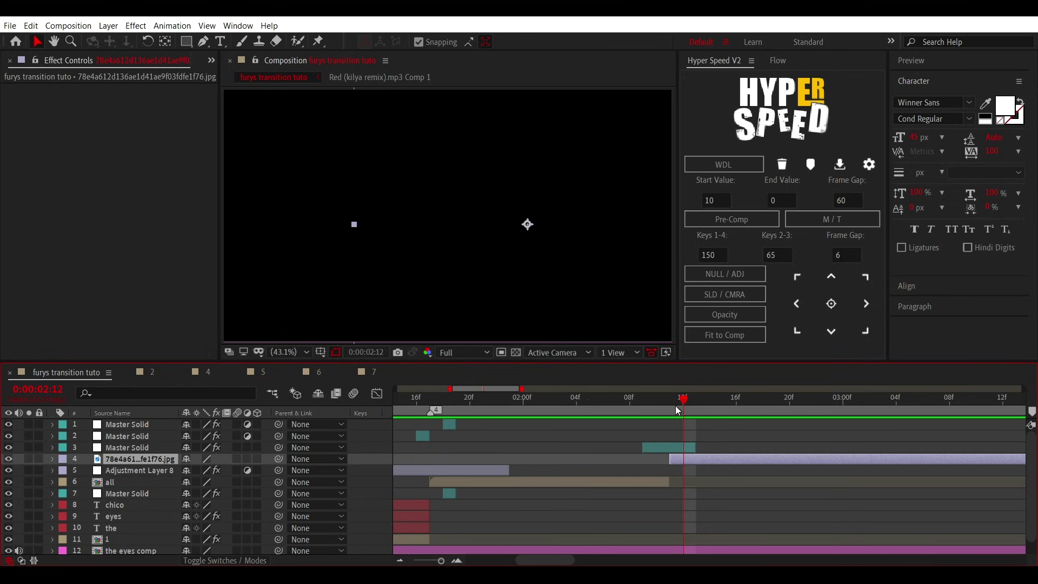
Step: Keyframe the portrait's Position from 2:11 so it slides slowly left
{"action": "left_click", "coordinate": [671, 403]}
{"action": "key", "text": "p"}
{"action": "left_click", "coordinate": [86, 471]}
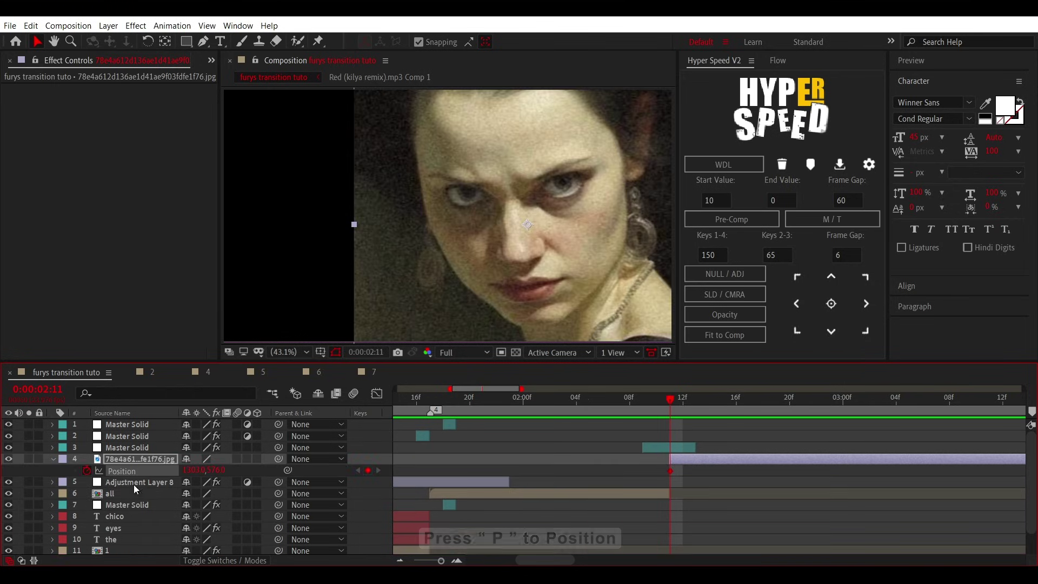
{"action": "left_click_drag", "start_coordinate": [741, 479], "coordinate": [930, 489]}
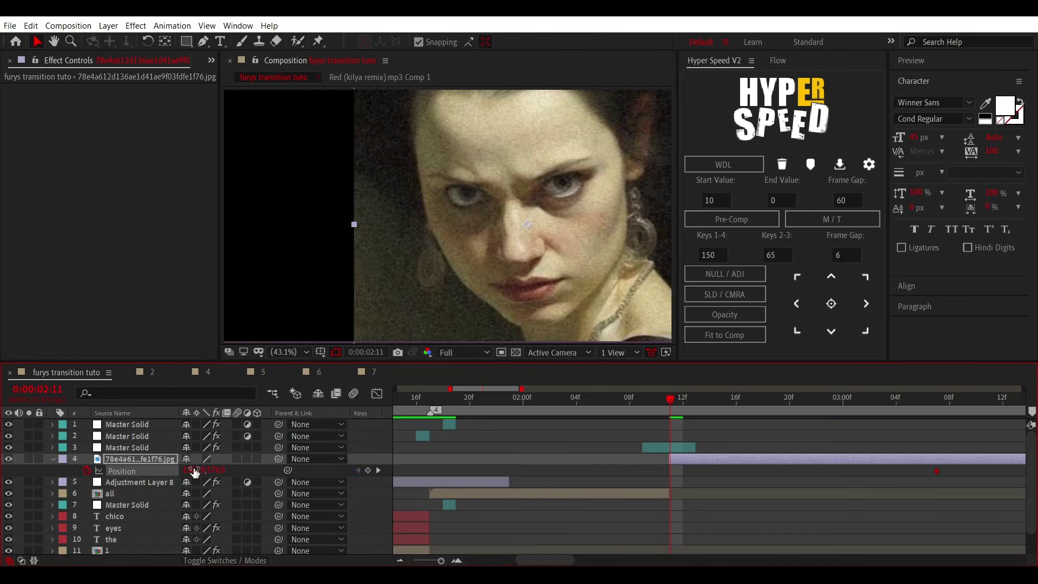
{"action": "left_click_drag", "start_coordinate": [195, 472], "coordinate": [120, 473]}
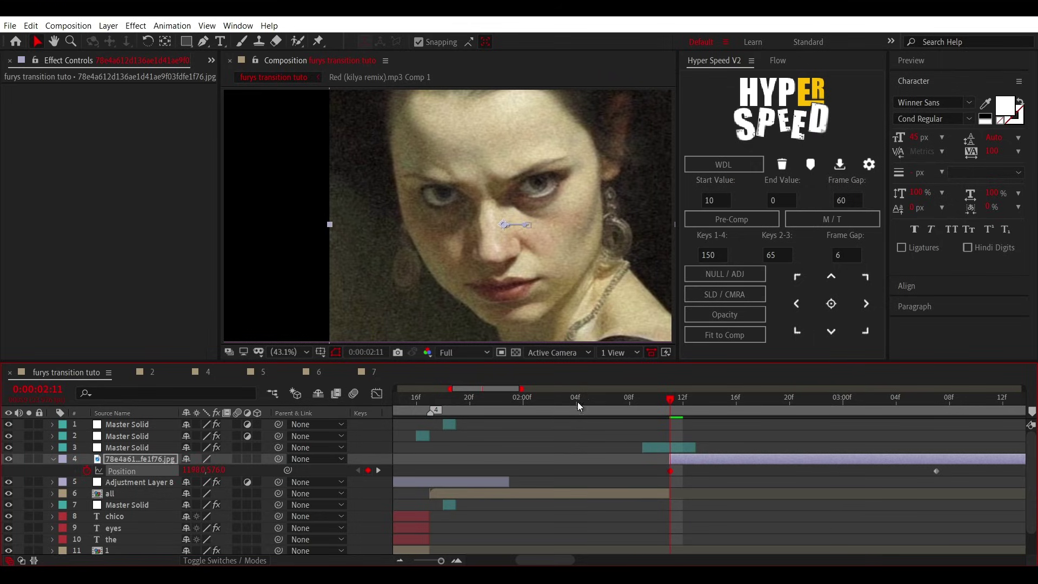
{"action": "left_click_drag", "start_coordinate": [618, 401], "coordinate": [755, 415]}
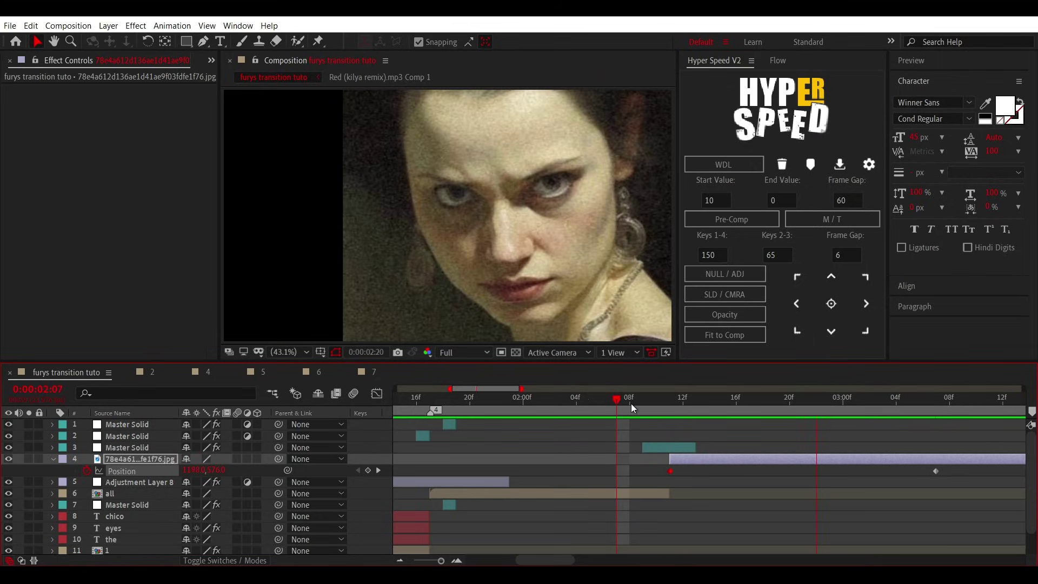
Step: Preview the composition from 1:07 and stop on frame 0:00:02:11
{"action": "scroll", "coordinate": [744, 470], "scroll_direction": "down", "scroll_amount": 2}
{"action": "scroll", "coordinate": [744, 471], "scroll_direction": "down", "scroll_amount": 2}
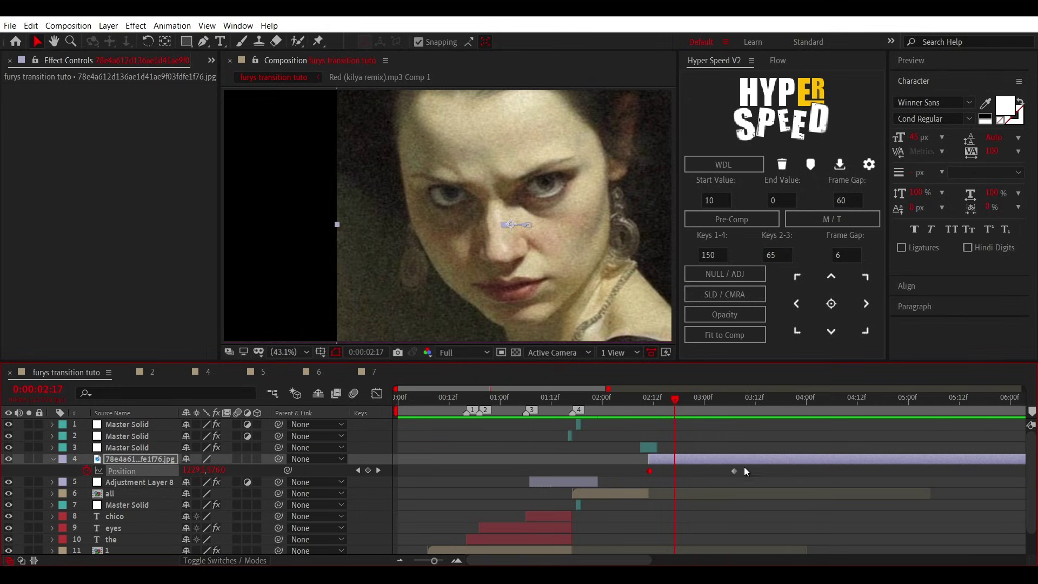
{"action": "left_click", "coordinate": [607, 401]}
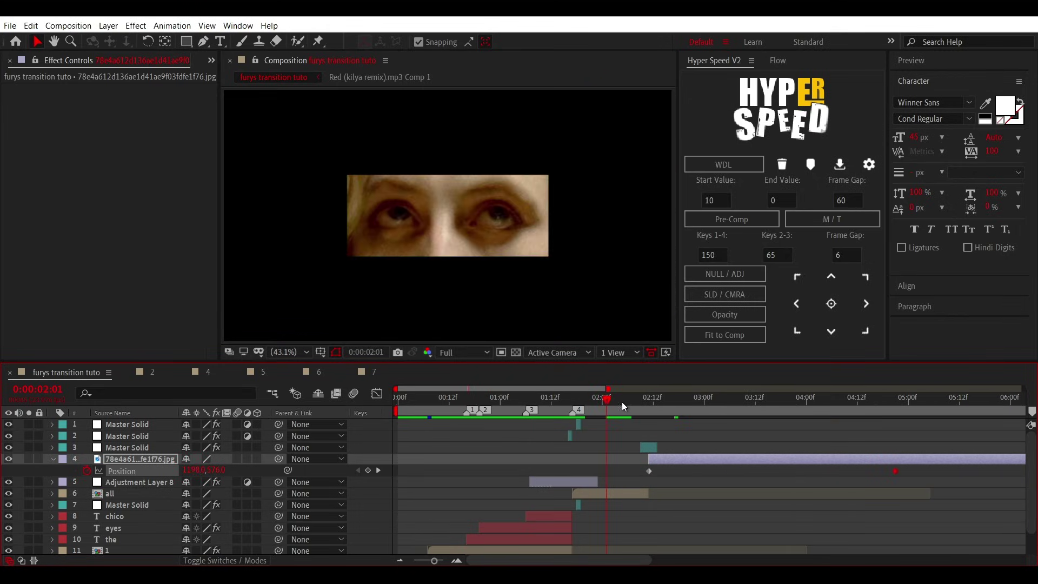
{"action": "left_click", "coordinate": [530, 402]}
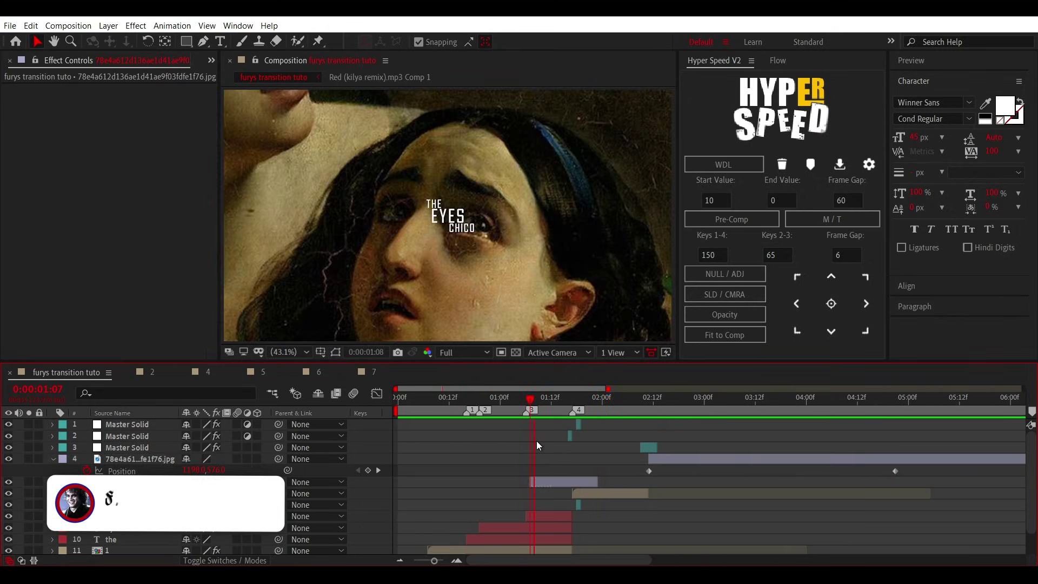
{"action": "key", "text": "space"}
{"action": "key", "text": "u"}
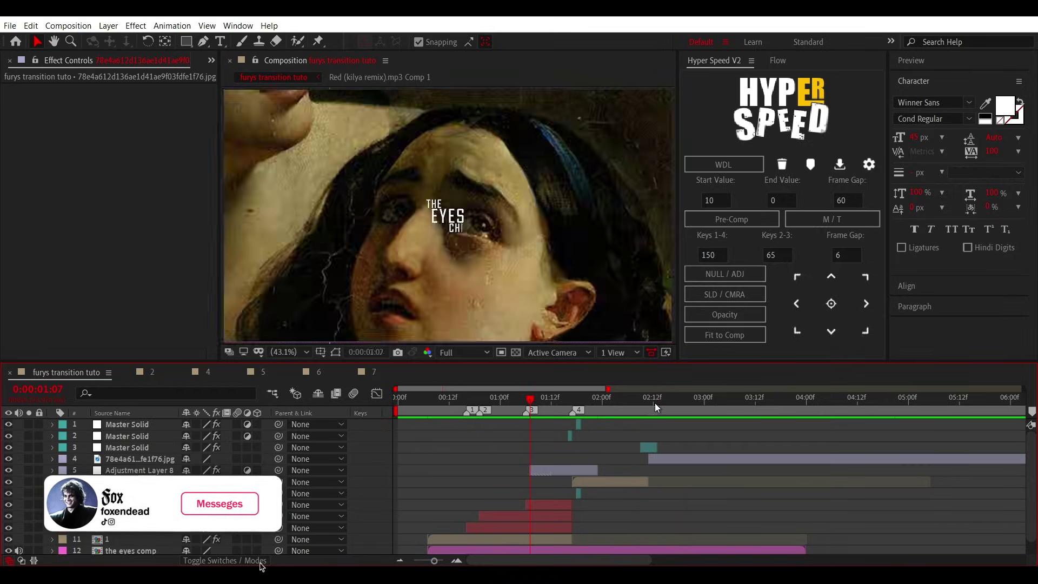
{"action": "scroll", "coordinate": [669, 426], "scroll_direction": "up", "scroll_amount": 3}
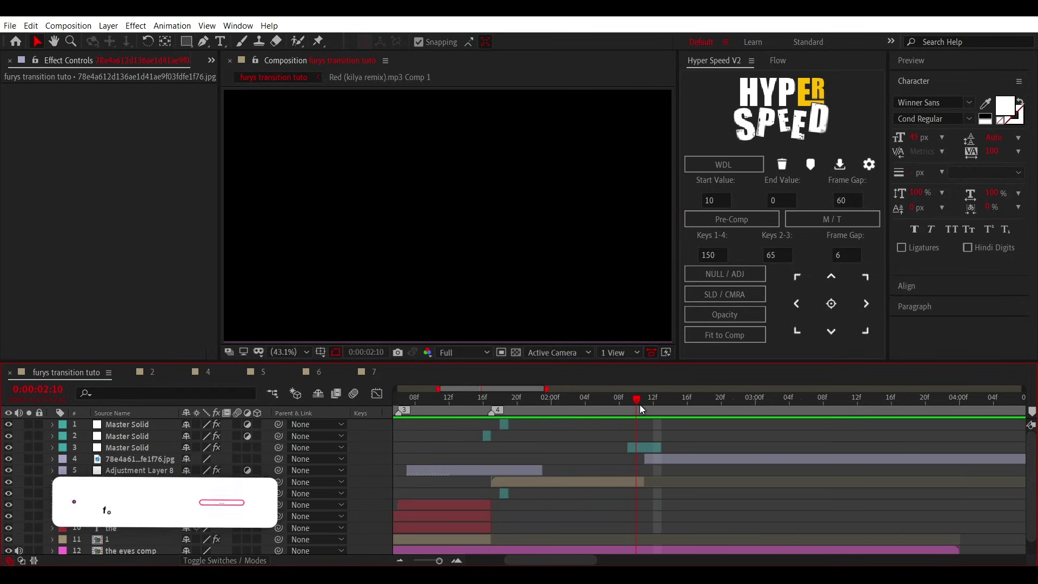
{"action": "left_click_drag", "start_coordinate": [651, 406], "coordinate": [648, 408]}
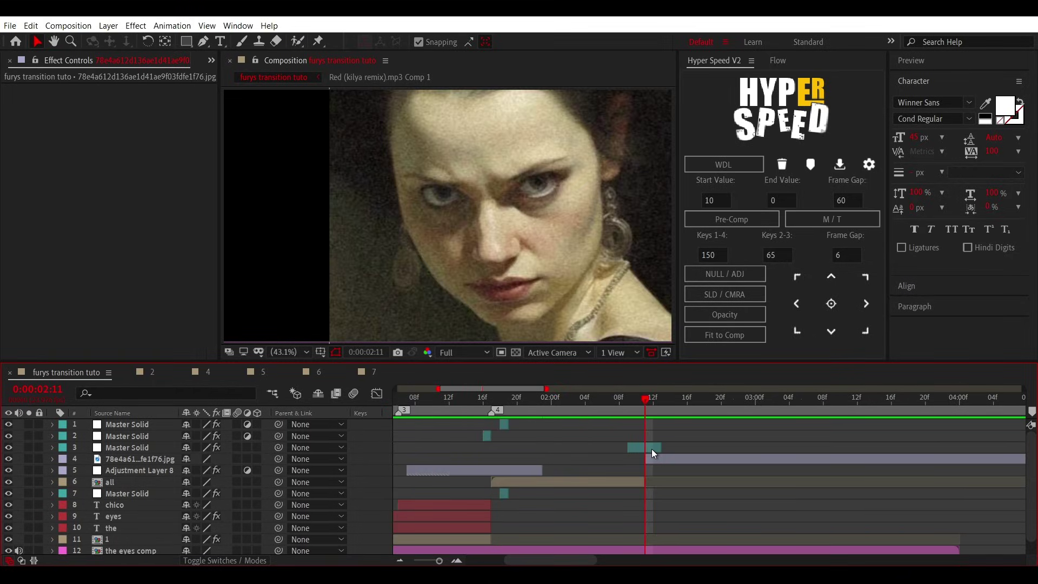
Step: Add an adjustment layer starting at 2:11, trimmed to a single frame
{"action": "left_click", "coordinate": [651, 452]}
{"action": "scroll", "coordinate": [651, 452], "scroll_direction": "up", "scroll_amount": 2}
{"action": "left_click", "coordinate": [707, 270]}
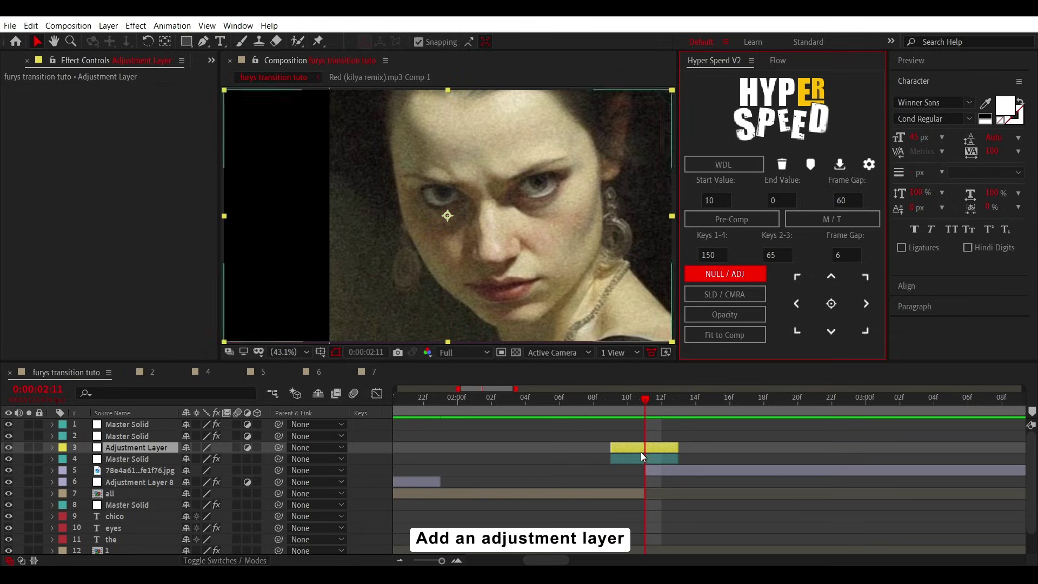
{"action": "left_click_drag", "start_coordinate": [660, 447], "coordinate": [690, 447]}
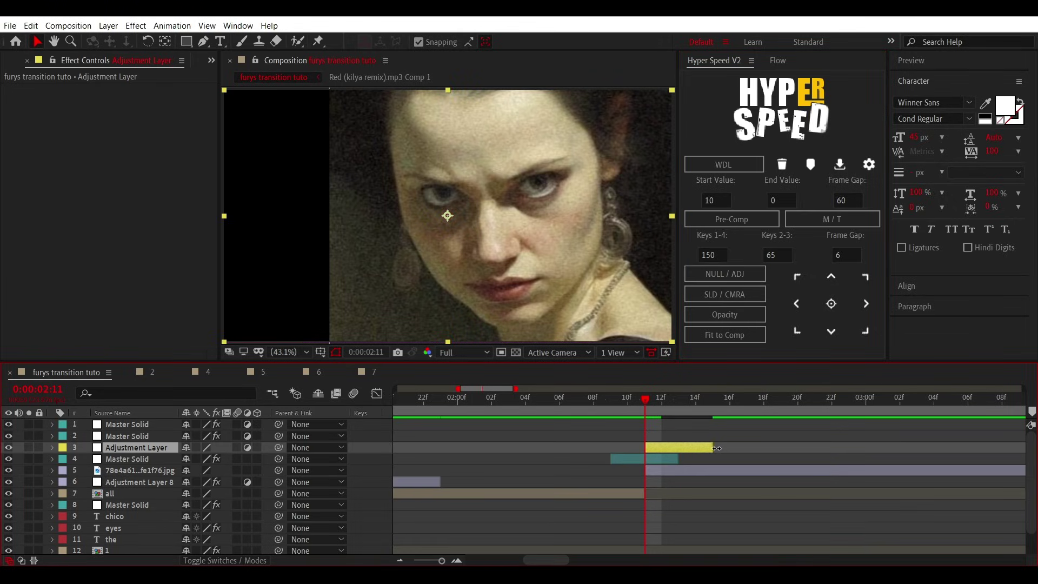
{"action": "key", "text": "alt+bracketright"}
Step: Apply Minimax to the adjustment layer, Just Horizontal with Minimum Then Maximum
{"action": "key", "text": "ctrl+space"}
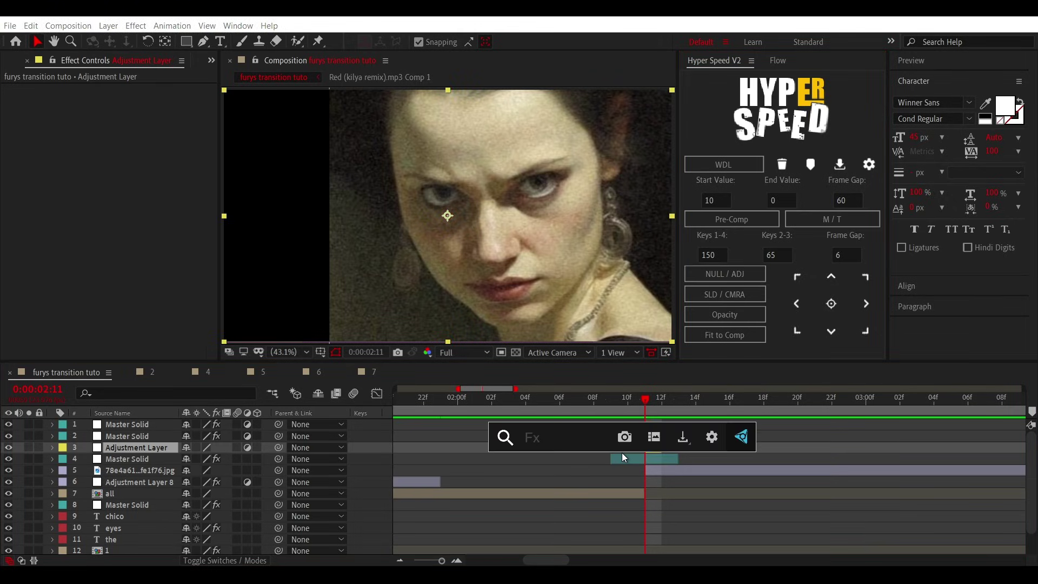
{"action": "type", "text": "mini"}
{"action": "key", "text": "Return"}
{"action": "left_click", "coordinate": [146, 135]}
{"action": "left_click", "coordinate": [157, 157]}
{"action": "left_click", "coordinate": [143, 100]}
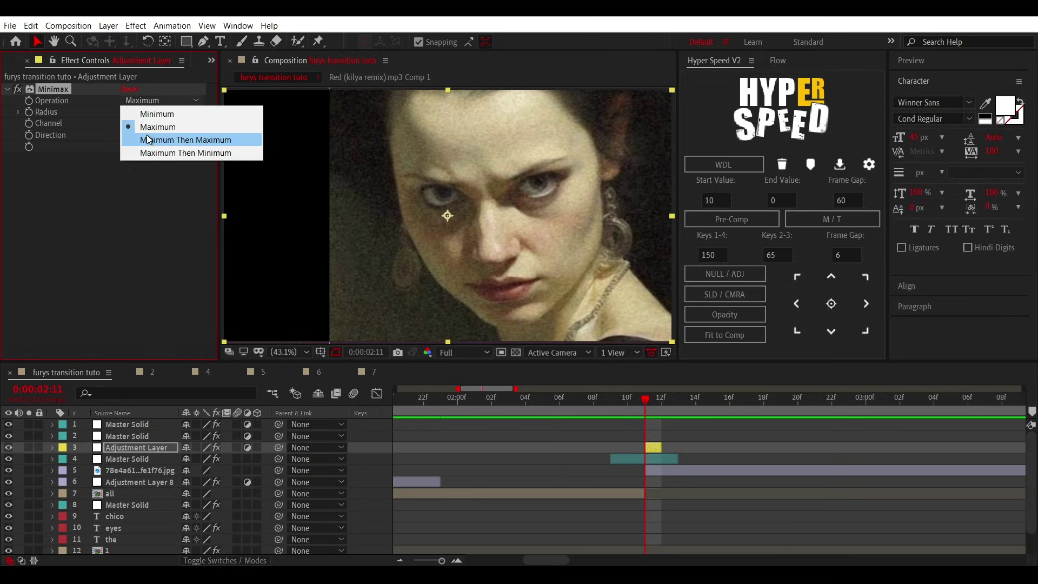
{"action": "left_click", "coordinate": [147, 139]}
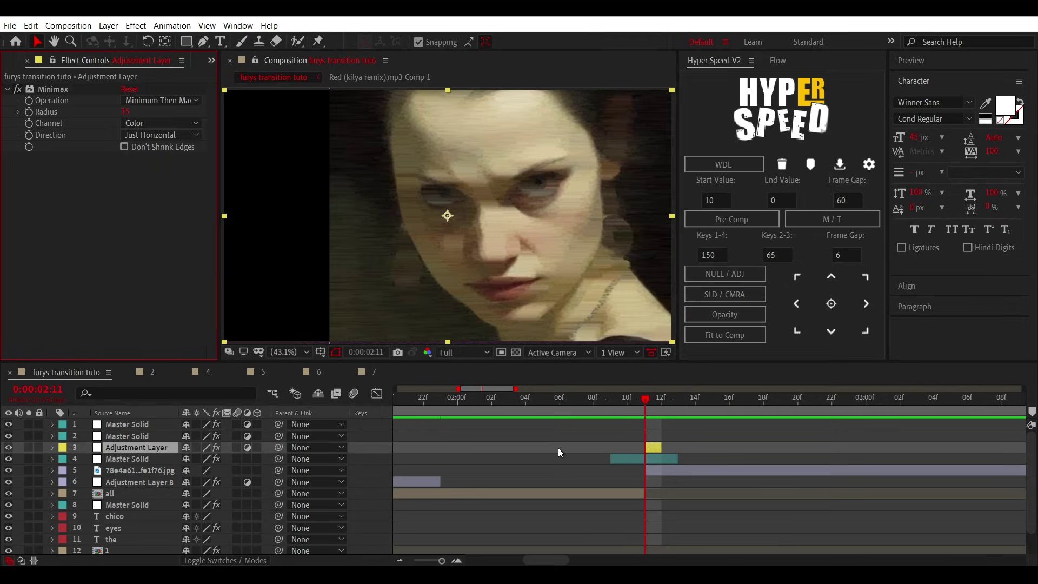
{"action": "right_click", "coordinate": [362, 336]}
Step: Add a new text layer trimmed to start at the current frame, then lengthen its duration
{"action": "mouse_move", "coordinate": [385, 351]}
{"action": "left_click", "coordinate": [568, 361]}
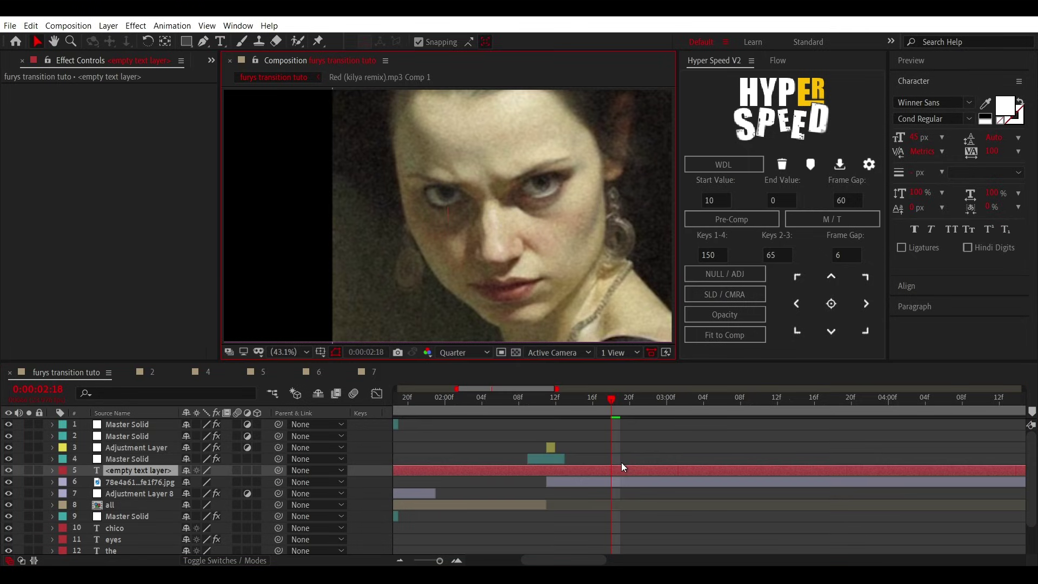
{"action": "key", "text": "alt+bracketleft"}
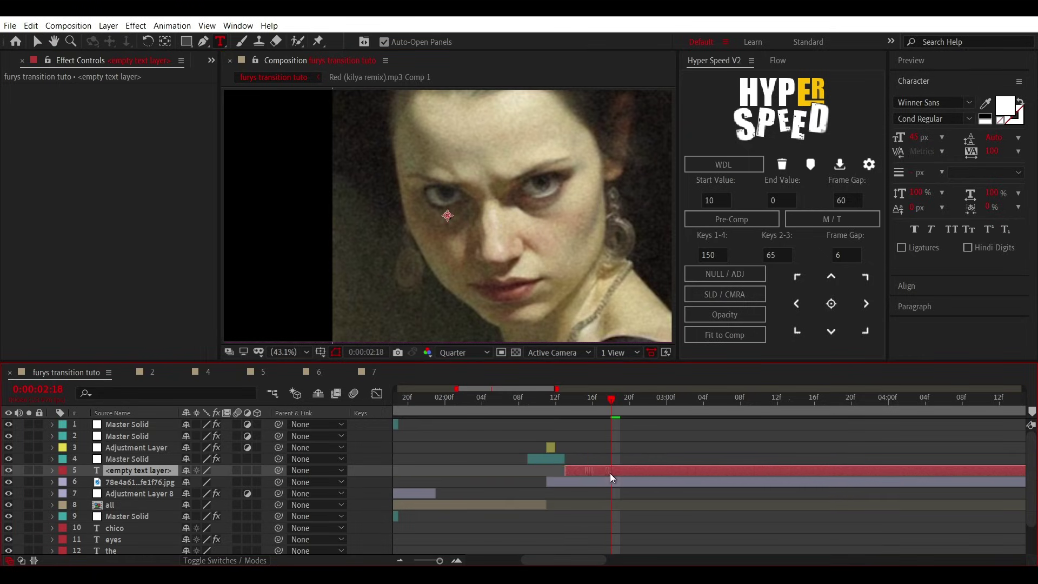
{"action": "key", "text": "ctrl+shift+d"}
{"action": "key", "text": "Delete"}
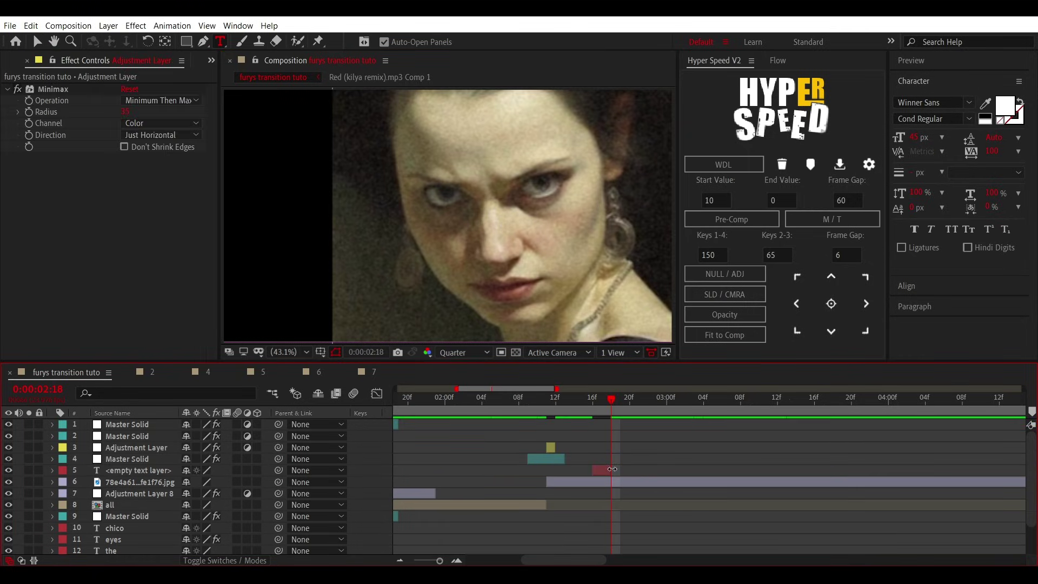
{"action": "left_click_drag", "start_coordinate": [611, 470], "coordinate": [730, 470]}
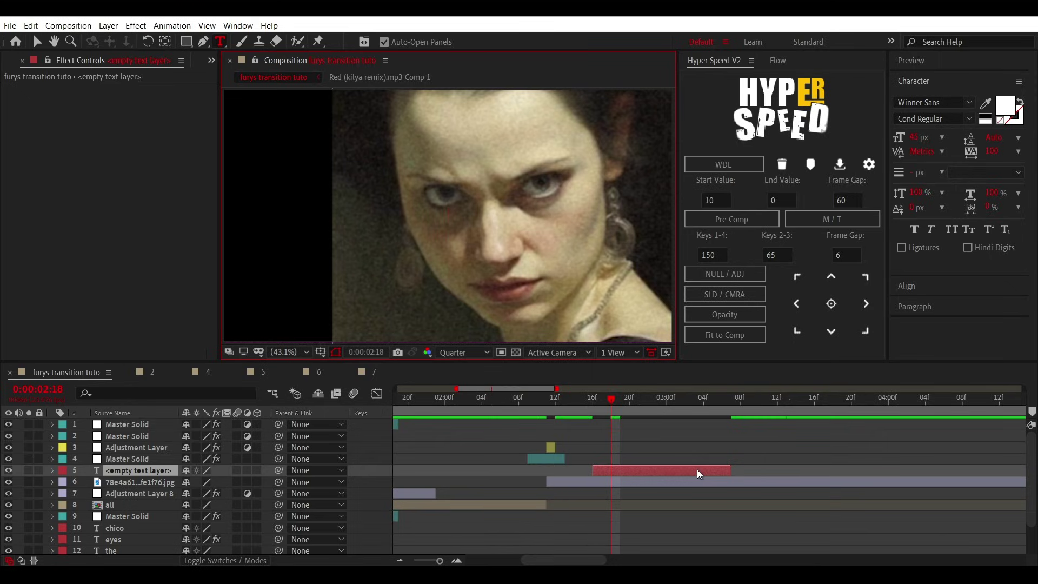
Step: Type NEVER into the text layer, then duplicate it and rename the copy 'lie'
{"action": "type", "text": "never"}
{"action": "key", "text": "Escape"}
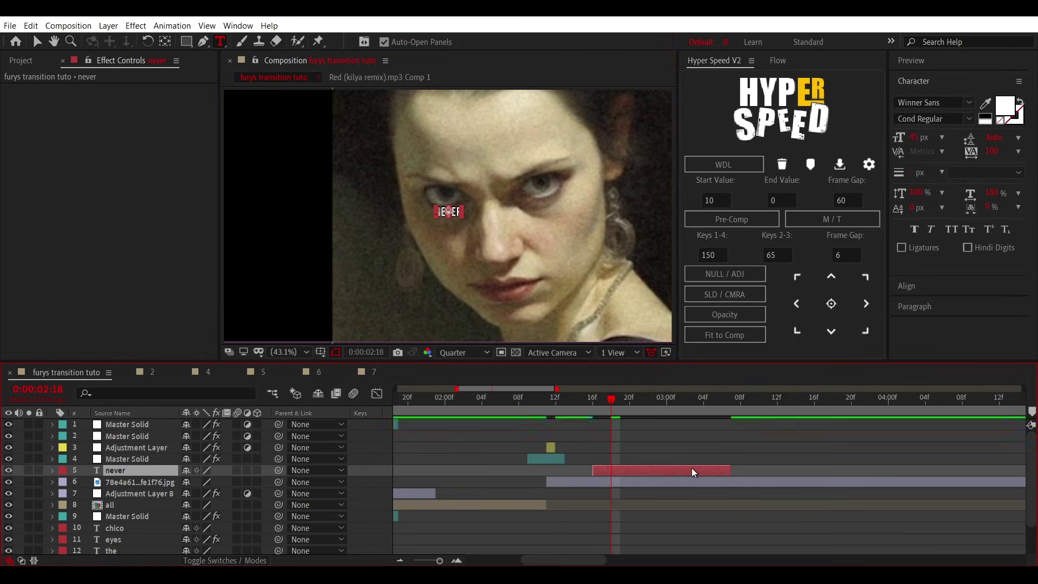
{"action": "key", "text": "ctrl+d"}
{"action": "key", "text": "Return"}
{"action": "type", "text": "lie"}
{"action": "key", "text": "Return"}
{"action": "left_click", "coordinate": [693, 469]}
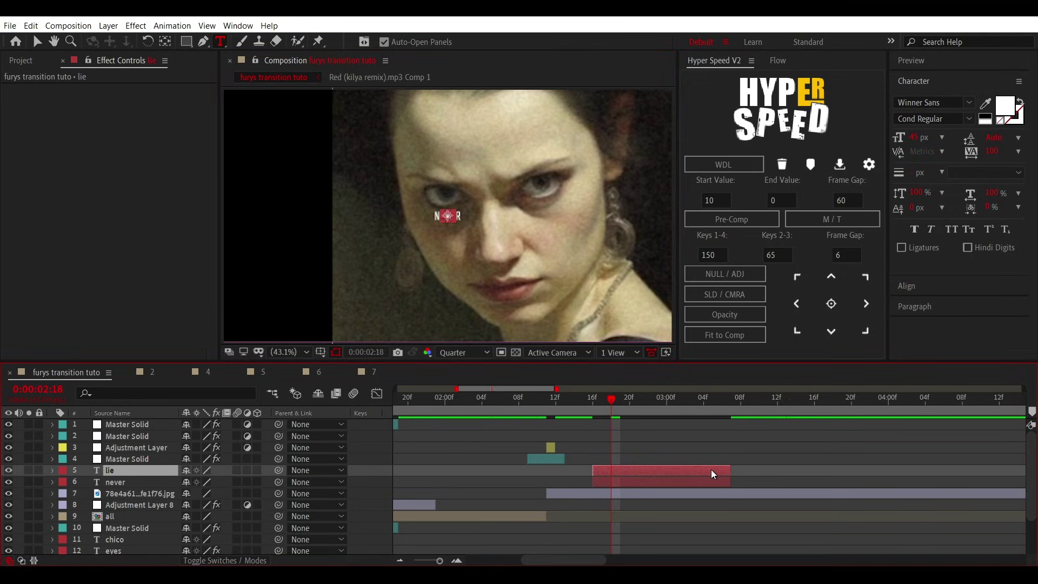
Step: Set the NEVER text's font size to 75 px
{"action": "left_click", "coordinate": [637, 482]}
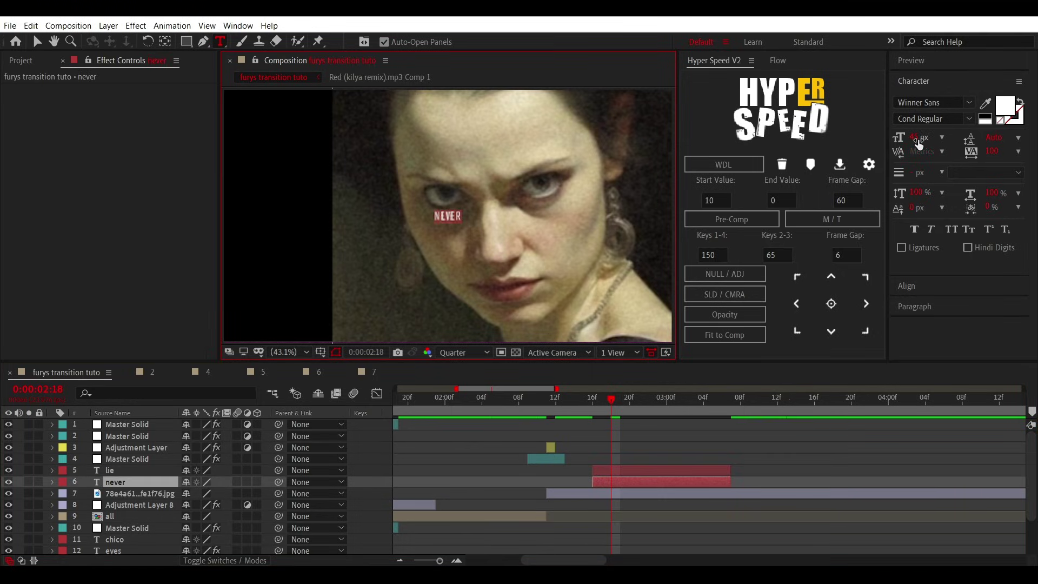
{"action": "type", "text": "7"}
{"action": "key", "text": "Return"}
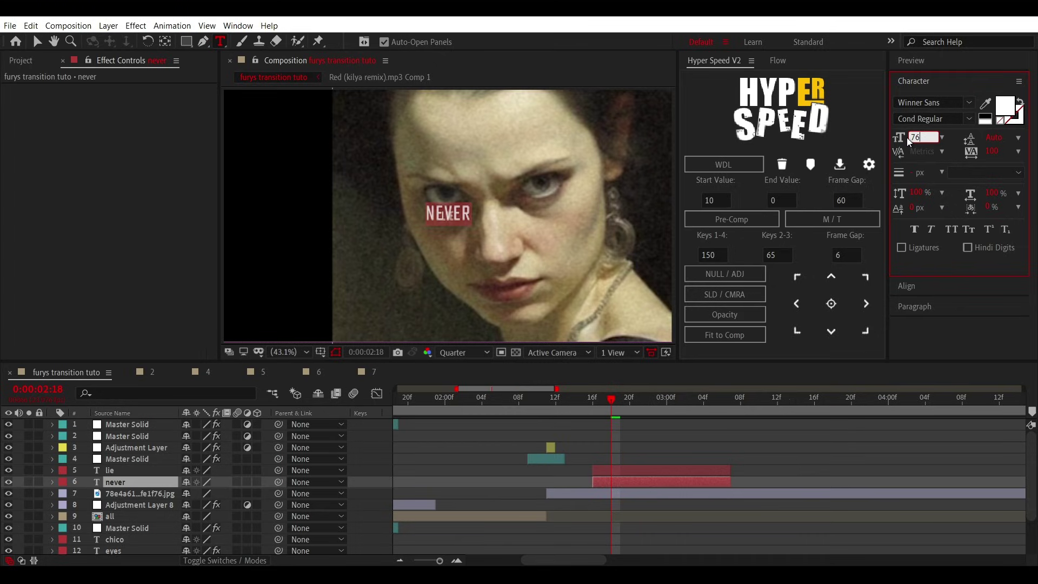
{"action": "left_click", "coordinate": [705, 452]}
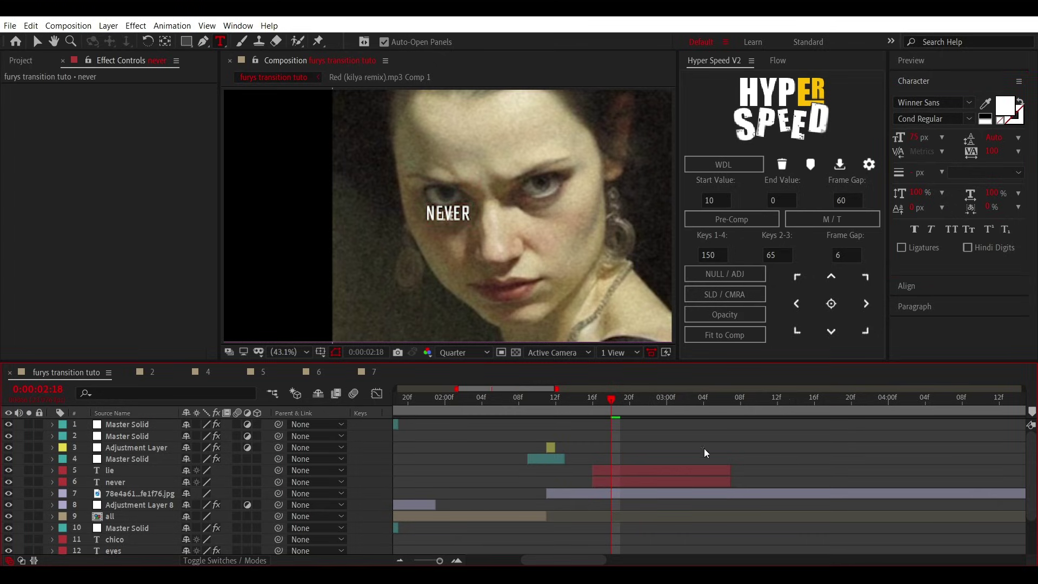
Step: Move NEVER onto the black left strip and start the lie layer about four frames later
{"action": "left_click", "coordinate": [661, 482]}
{"action": "scroll", "coordinate": [509, 292], "scroll_direction": "up", "scroll_amount": 3}
{"action": "scroll", "coordinate": [508, 292], "scroll_direction": "down", "scroll_amount": 2}
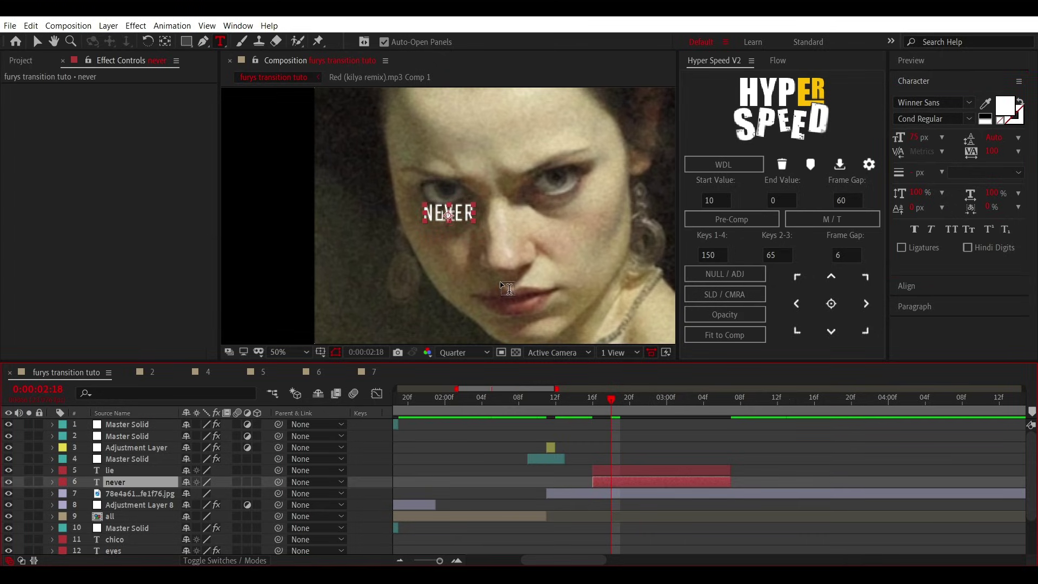
{"action": "left_click_drag", "start_coordinate": [487, 232], "coordinate": [614, 236]}
{"action": "left_click", "coordinate": [524, 411]}
{"action": "left_click_drag", "start_coordinate": [601, 470], "coordinate": [637, 470]}
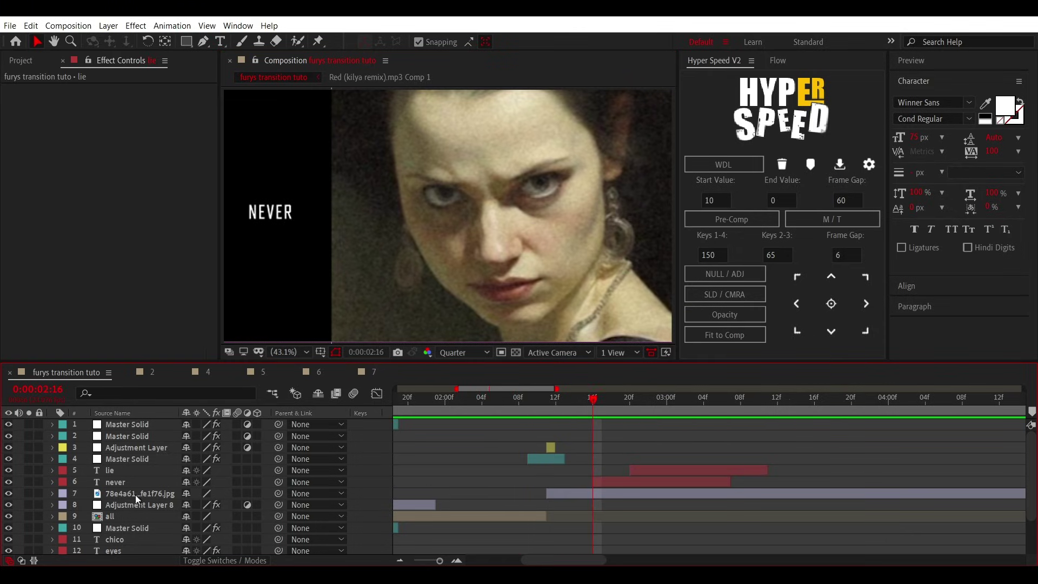
Step: Paste the eyes layer's text animator onto the never text layer
{"action": "scroll", "coordinate": [135, 495], "scroll_direction": "down", "scroll_amount": 3}
{"action": "left_click", "coordinate": [122, 503]}
{"action": "left_click", "coordinate": [53, 503]}
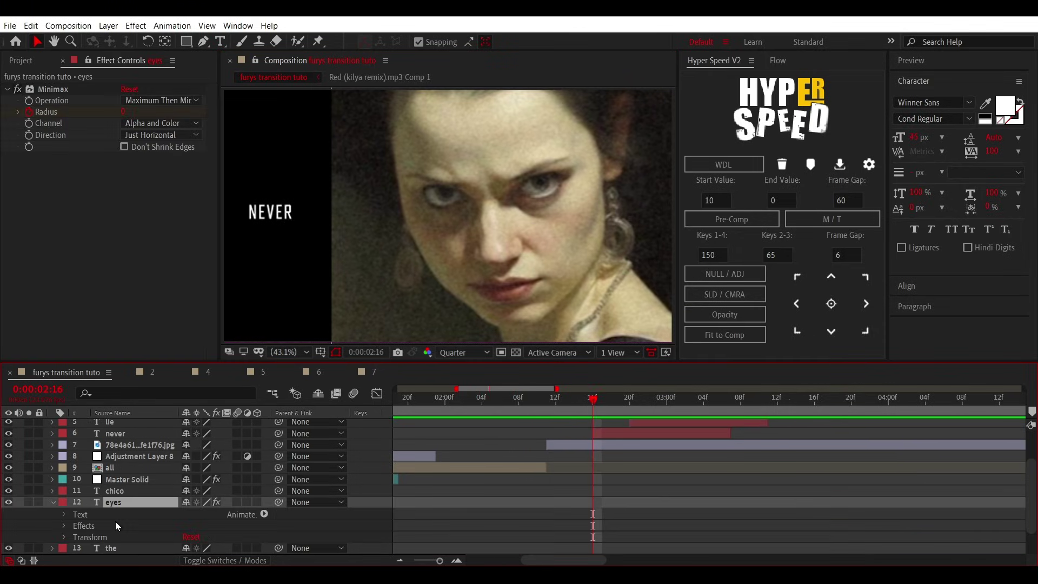
{"action": "left_click", "coordinate": [84, 526]}
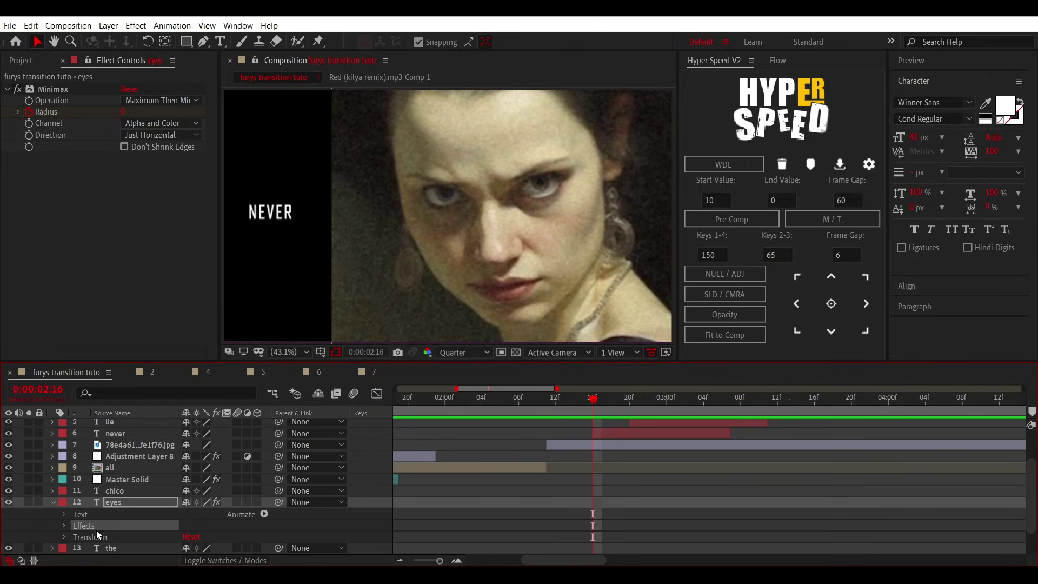
{"action": "left_click", "coordinate": [64, 514]}
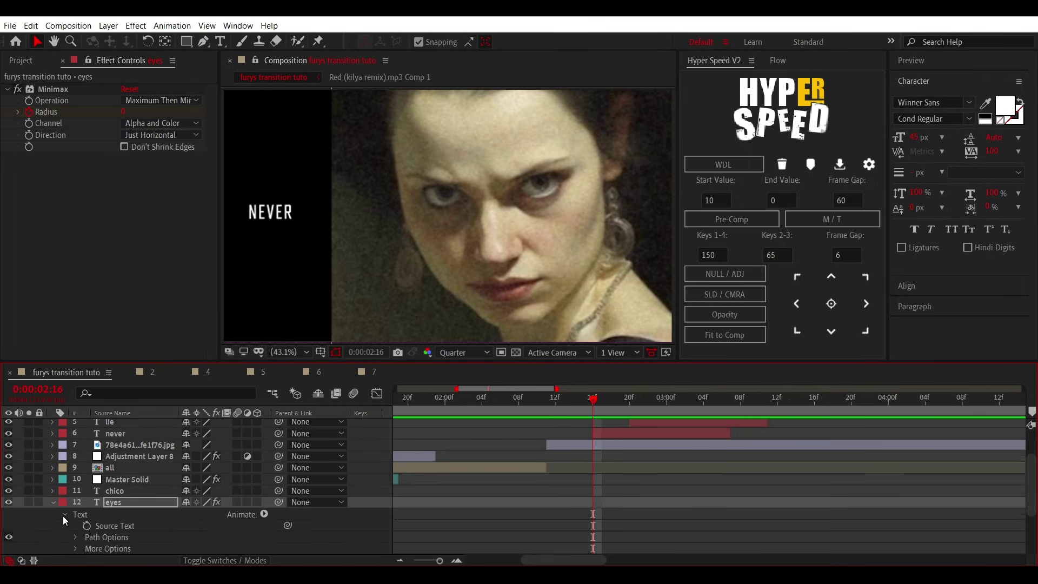
{"action": "scroll", "coordinate": [617, 498], "scroll_direction": "up", "scroll_amount": 5}
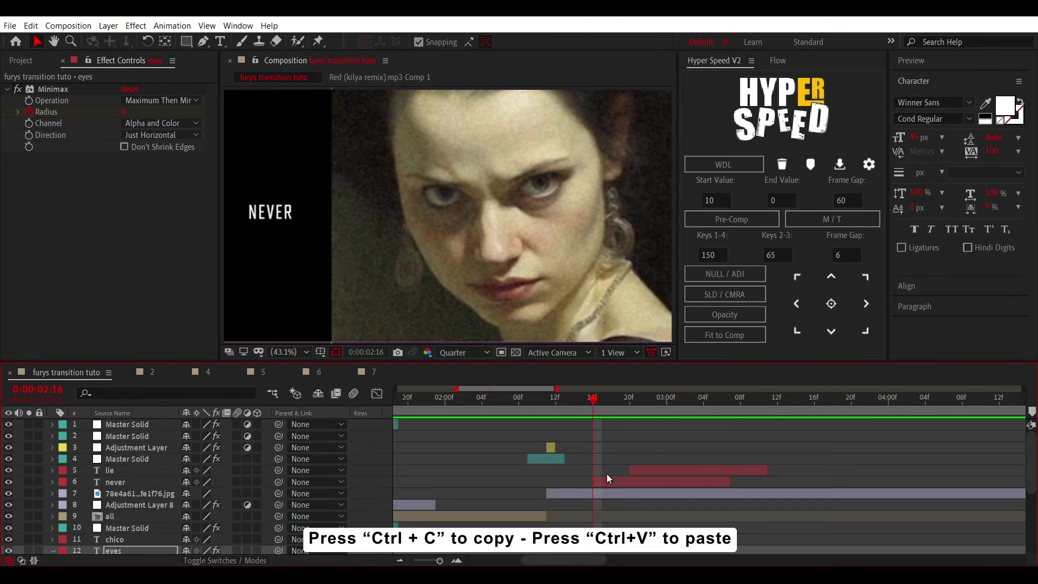
{"action": "left_click", "coordinate": [611, 479]}
{"action": "key", "text": "ctrl+v"}
Step: Paste the eyes layer's keyframed Minimax effect onto never and move the second Tracking keyframe earlier
{"action": "scroll", "coordinate": [103, 520], "scroll_direction": "down", "scroll_amount": 5}
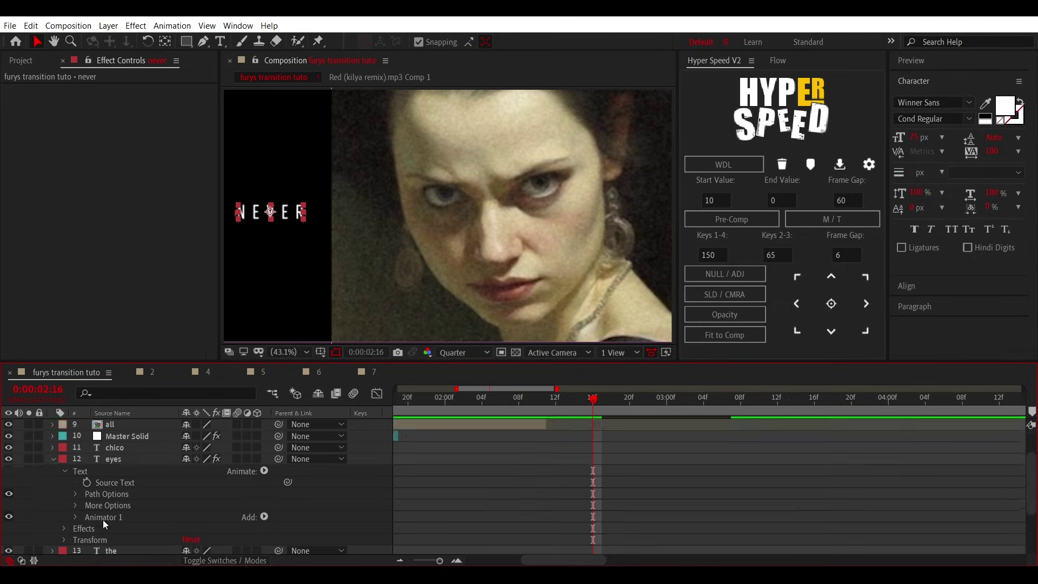
{"action": "scroll", "coordinate": [103, 521], "scroll_direction": "down", "scroll_amount": 3}
{"action": "left_click", "coordinate": [106, 491]}
{"action": "scroll", "coordinate": [666, 465], "scroll_direction": "up", "scroll_amount": 5}
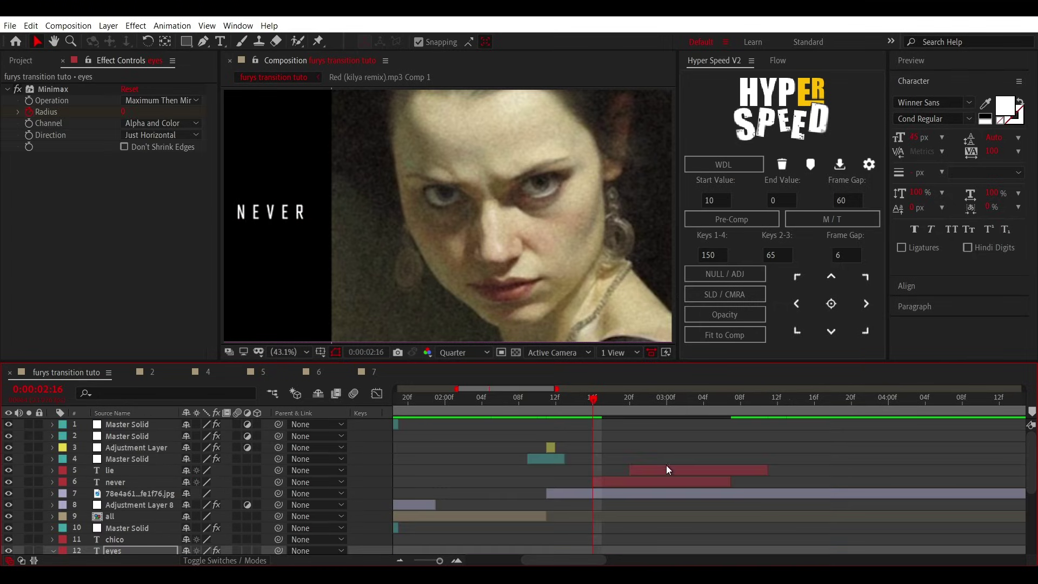
{"action": "left_click", "coordinate": [608, 478]}
{"action": "key", "text": "ctrl+v"}
{"action": "key", "text": "u"}
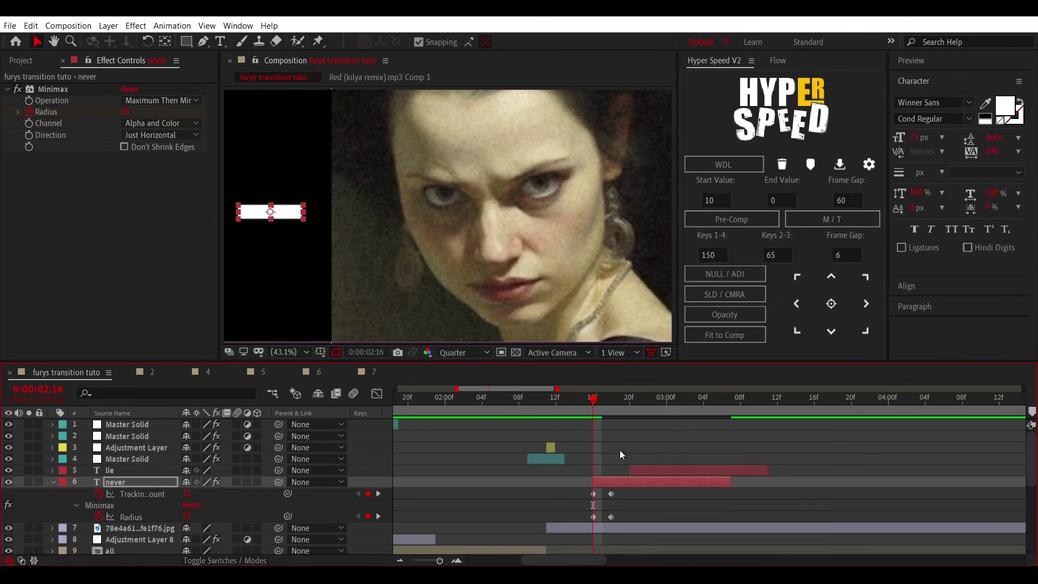
{"action": "left_click", "coordinate": [575, 404]}
{"action": "key", "text": "space"}
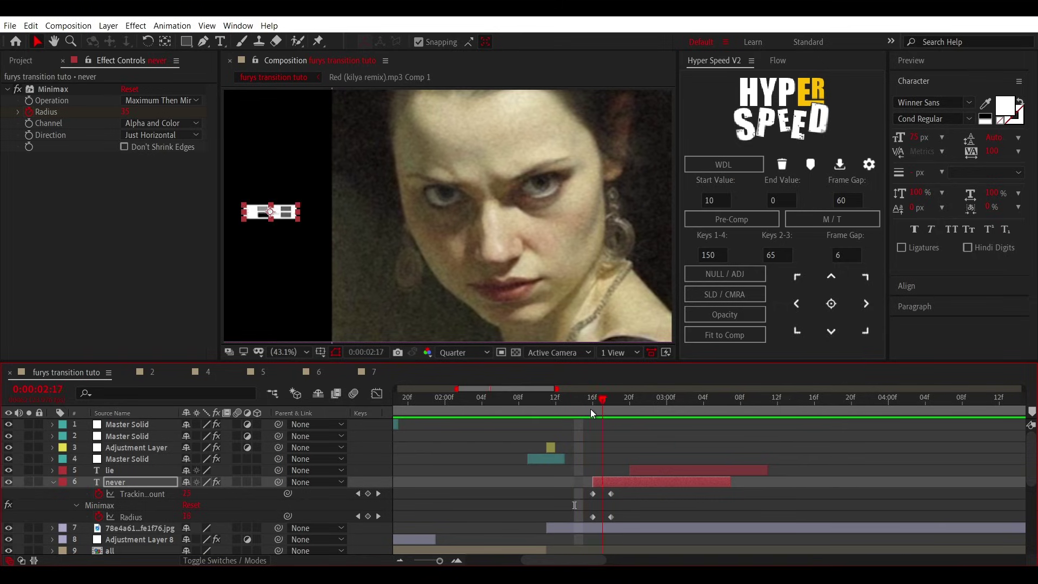
{"action": "left_click_drag", "start_coordinate": [610, 494], "coordinate": [602, 494]}
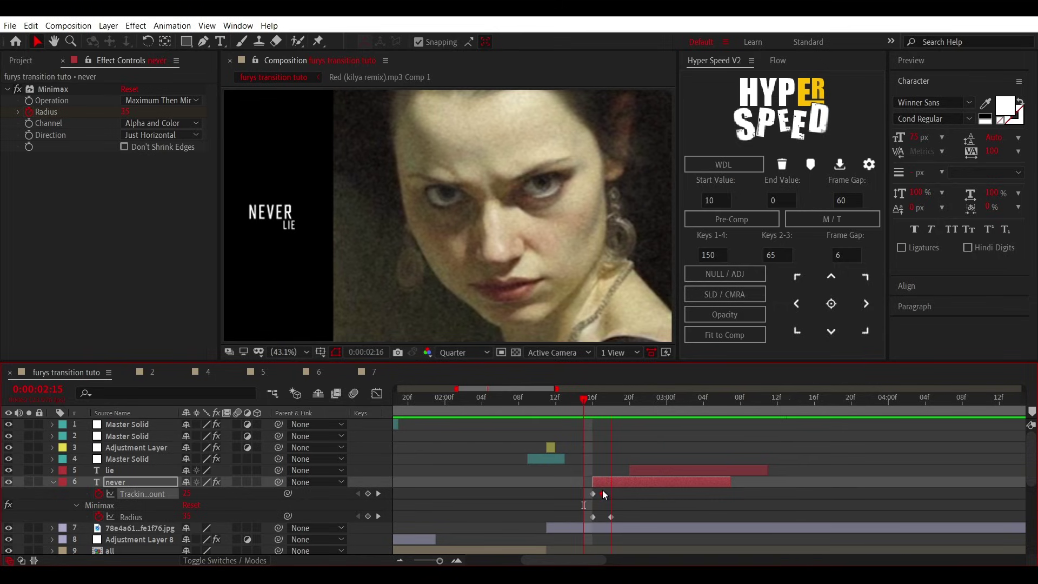
Step: Keyframe the lie layer's Position at 2:20, shift it slightly lower, and preview
{"action": "left_click", "coordinate": [646, 469]}
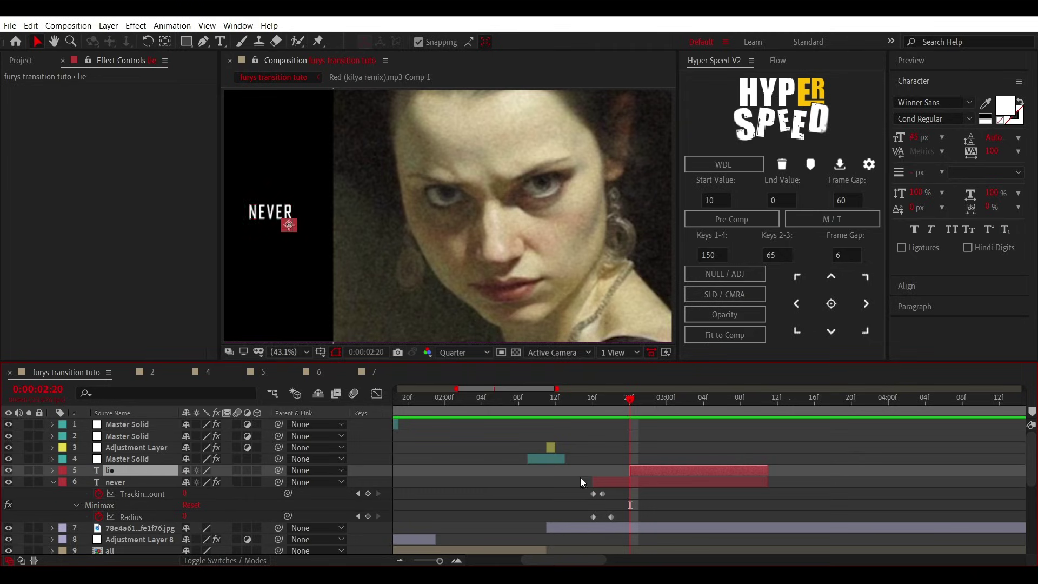
{"action": "key", "text": "p"}
{"action": "left_click", "coordinate": [87, 483]}
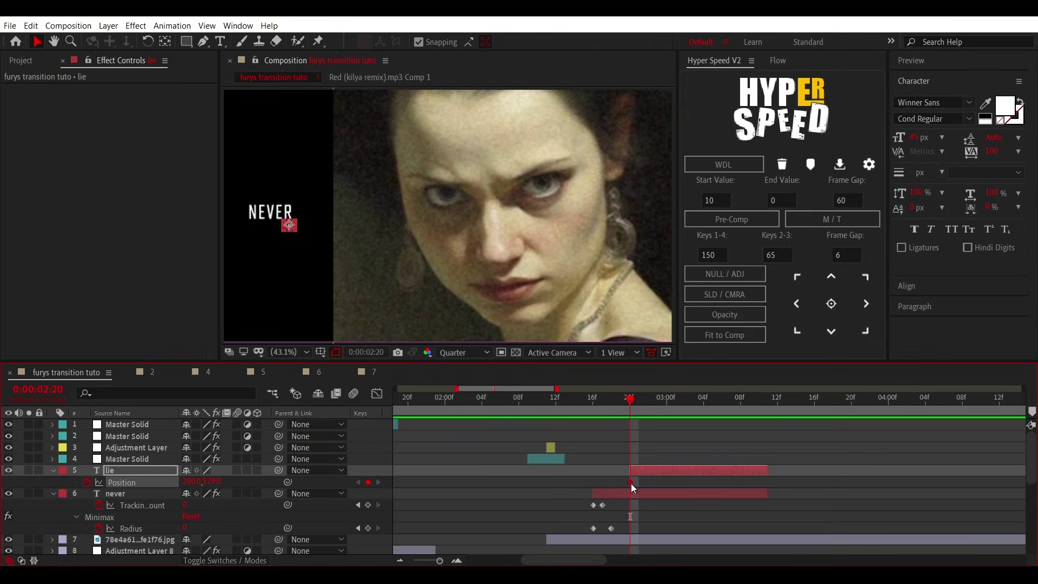
{"action": "left_click_drag", "start_coordinate": [216, 483], "coordinate": [227, 482]}
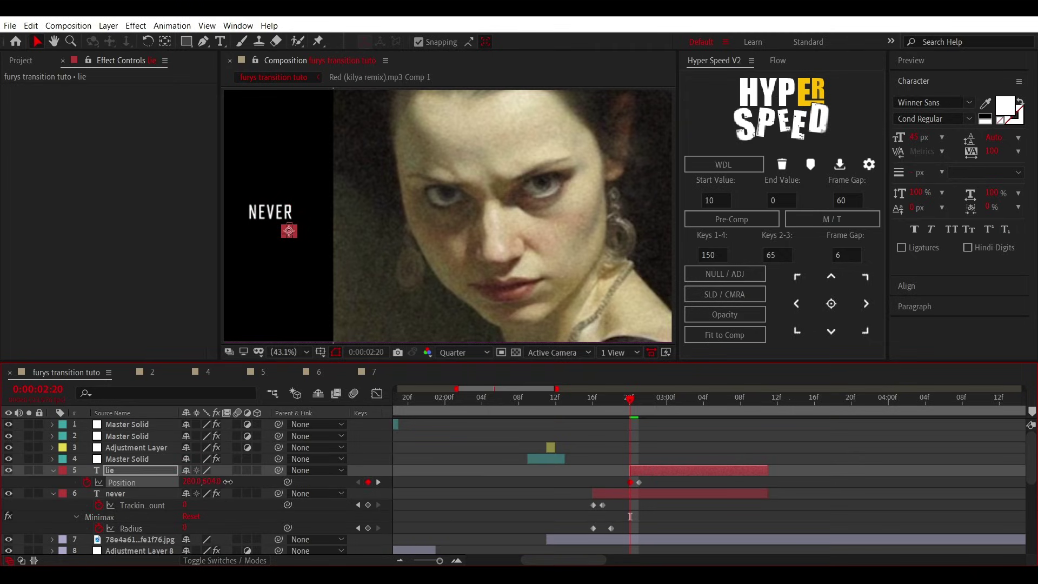
{"action": "left_click", "coordinate": [582, 400]}
{"action": "key", "text": "space"}
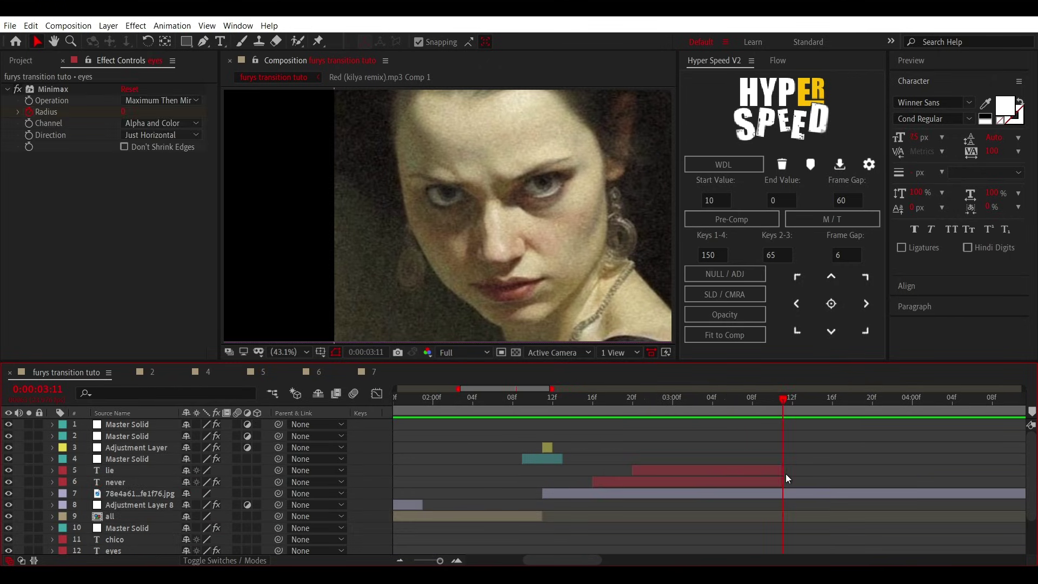
Step: End the work area at the playhead and trim the composition to it
{"action": "key", "text": "n"}
{"action": "right_click", "coordinate": [772, 411]}
{"action": "key", "text": "Escape"}
{"action": "right_click", "coordinate": [790, 413]}
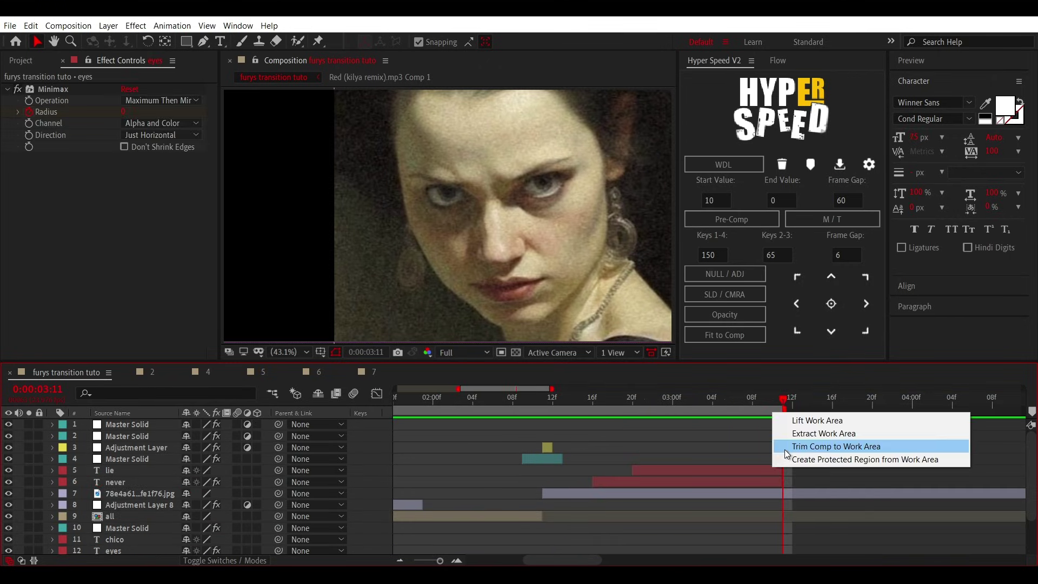
{"action": "left_click", "coordinate": [784, 449]}
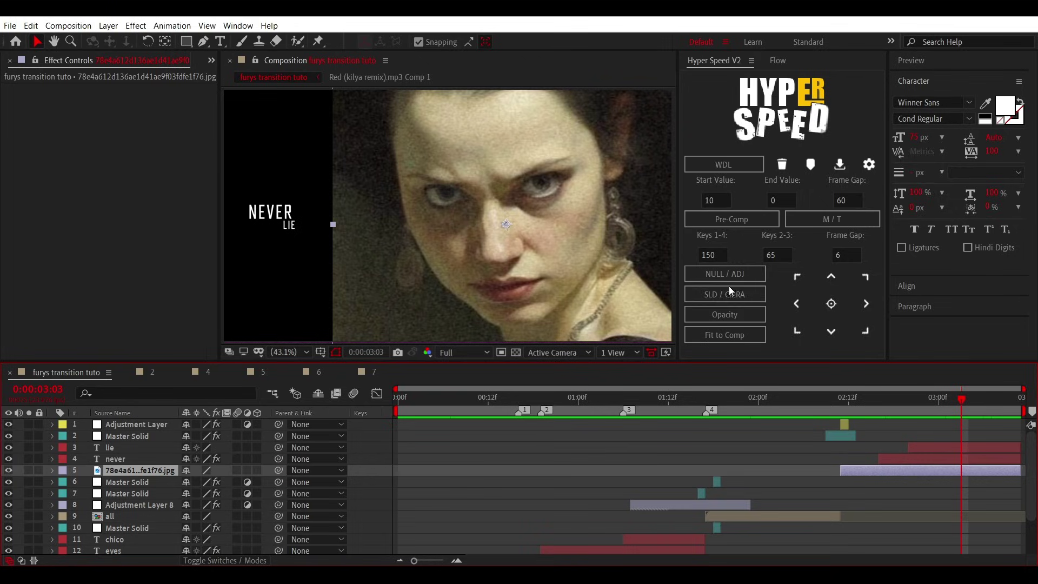
Step: Add a black solid beneath the portrait, and put a duplicate of it on top of the stack
{"action": "left_click", "coordinate": [729, 292]}
{"action": "left_click_drag", "start_coordinate": [112, 476], "coordinate": [130, 487]}
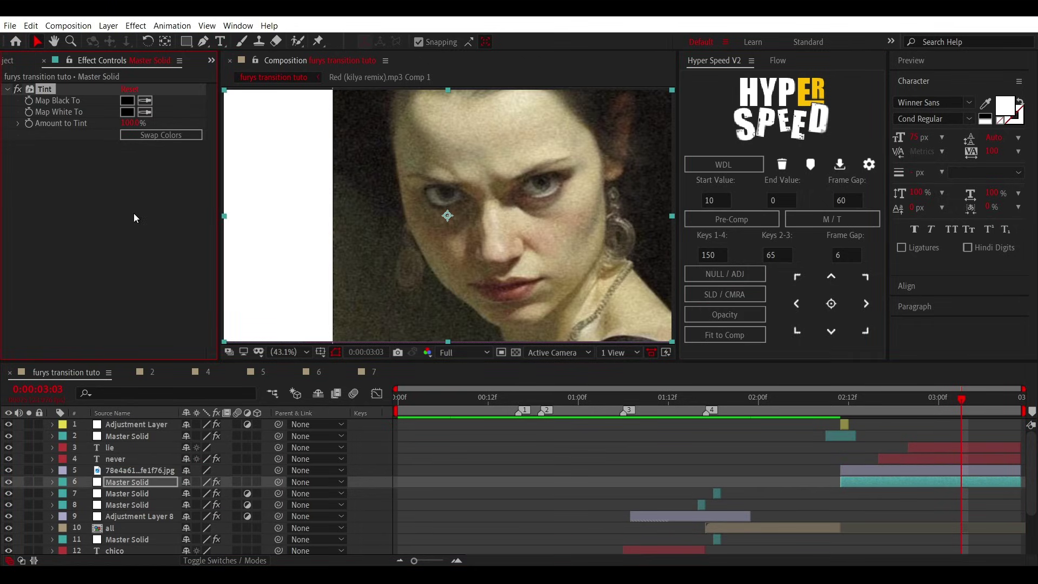
{"action": "left_click", "coordinate": [135, 218]}
{"action": "left_click", "coordinate": [920, 479]}
{"action": "key", "text": "ctrl+d"}
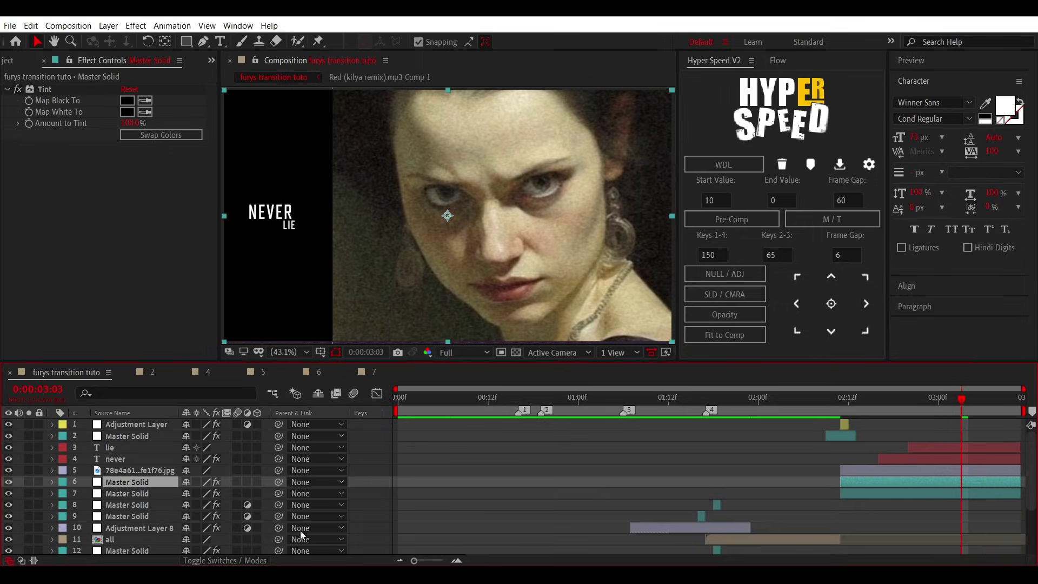
{"action": "left_click_drag", "start_coordinate": [163, 420], "coordinate": [165, 421]}
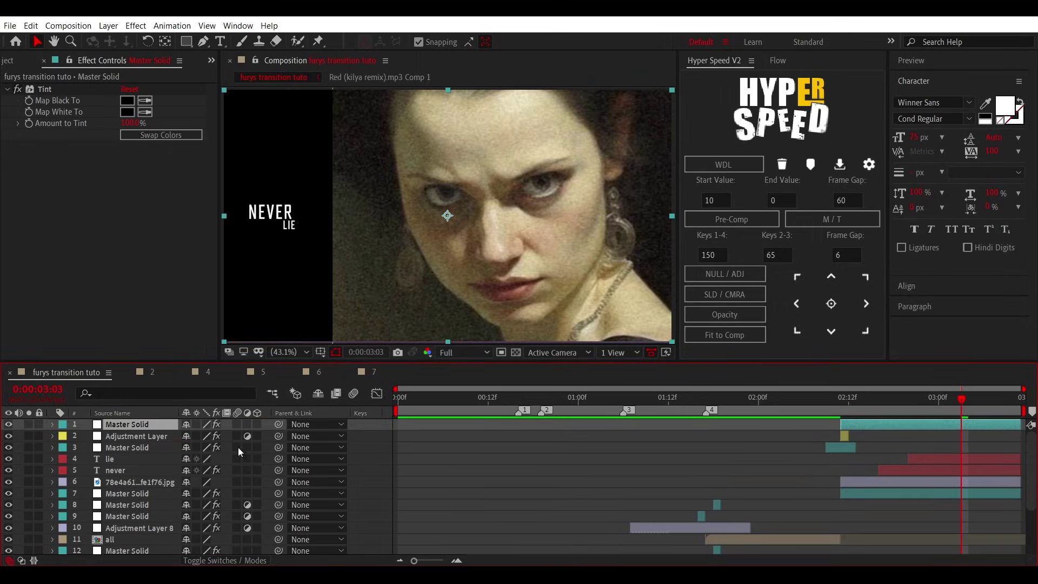
{"action": "left_click", "coordinate": [908, 403]}
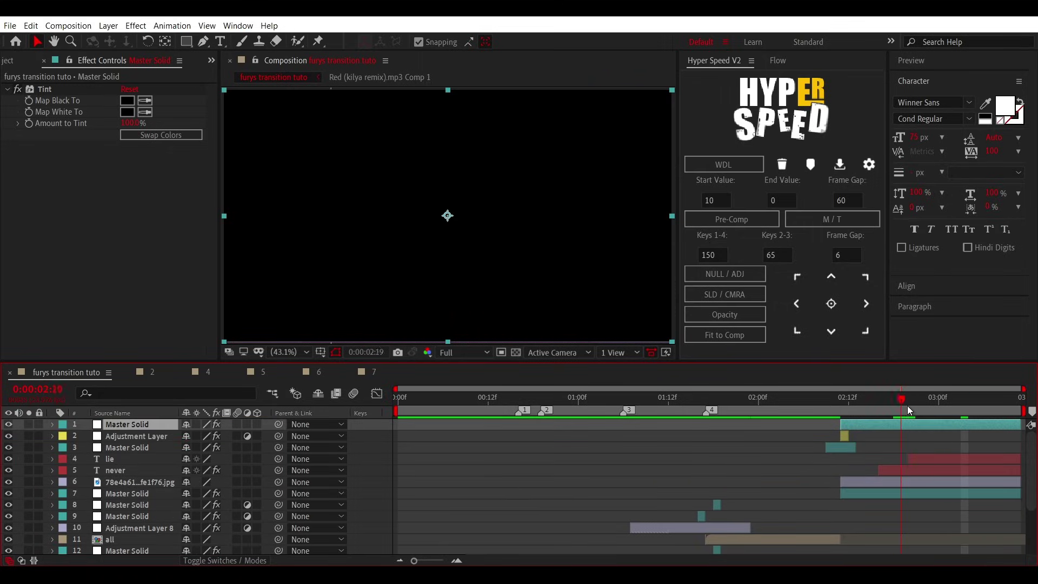
Step: Replace the top solid's Tint with Fractal Noise and set its Scale to 1385
{"action": "left_click", "coordinate": [49, 89]}
{"action": "key", "text": "Delete"}
{"action": "key", "text": "ctrl+space"}
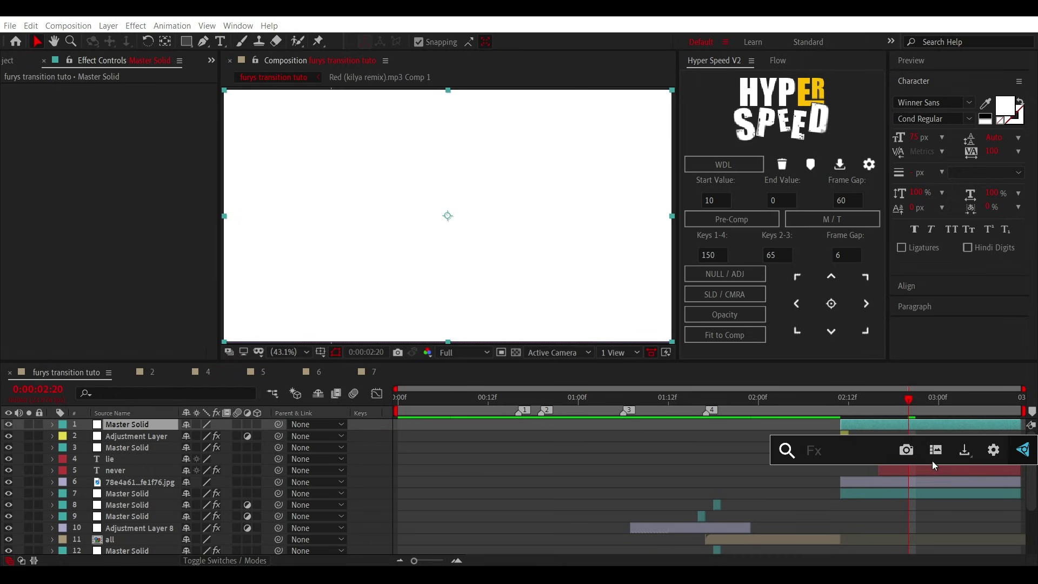
{"action": "type", "text": "frac"}
{"action": "key", "text": "Down"}
{"action": "key", "text": "Return"}
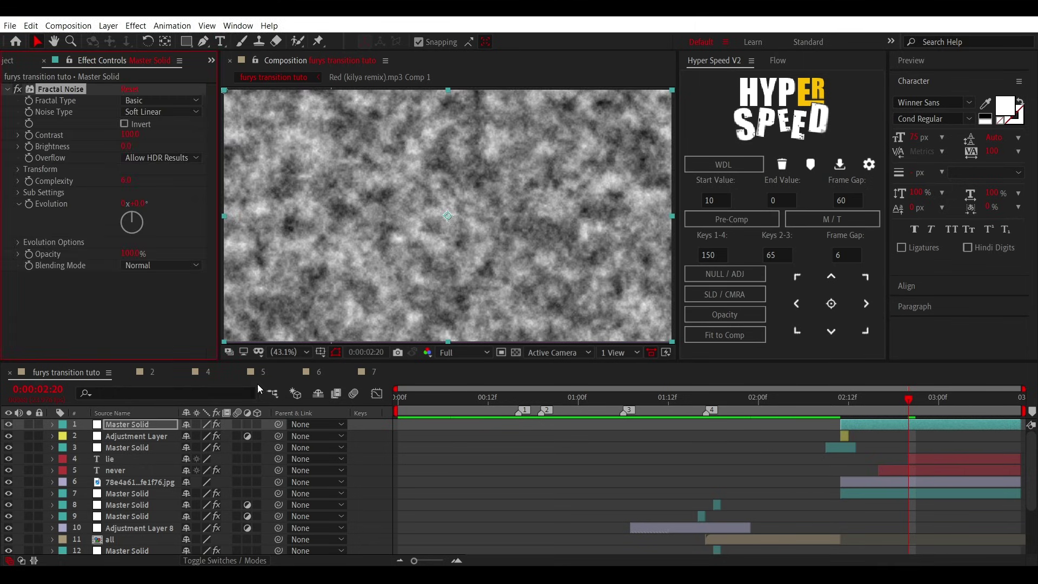
{"action": "left_click", "coordinate": [18, 169]}
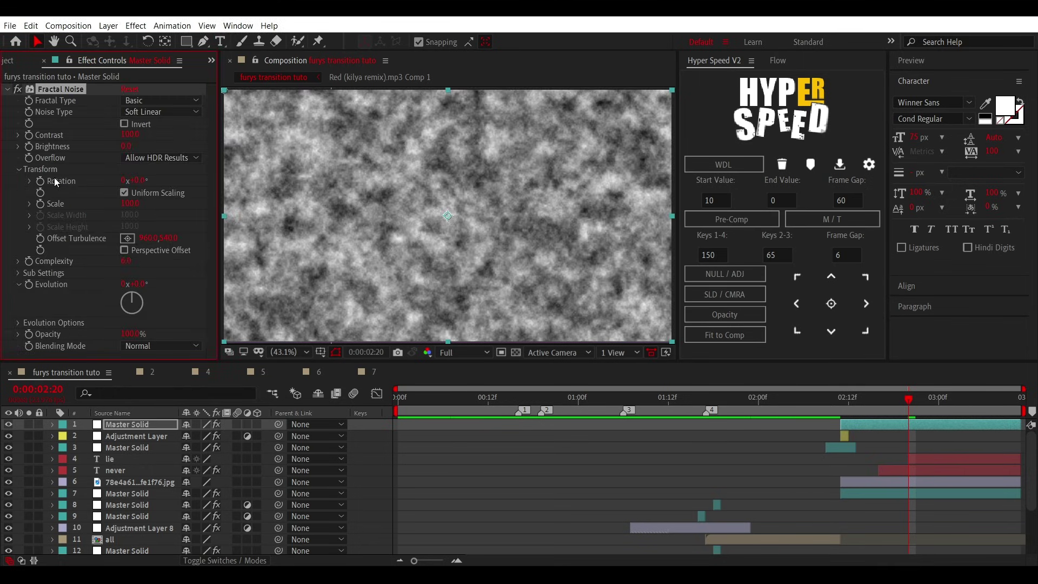
{"action": "left_click", "coordinate": [130, 204]}
{"action": "type", "text": "1385"}
{"action": "key", "text": "Return"}
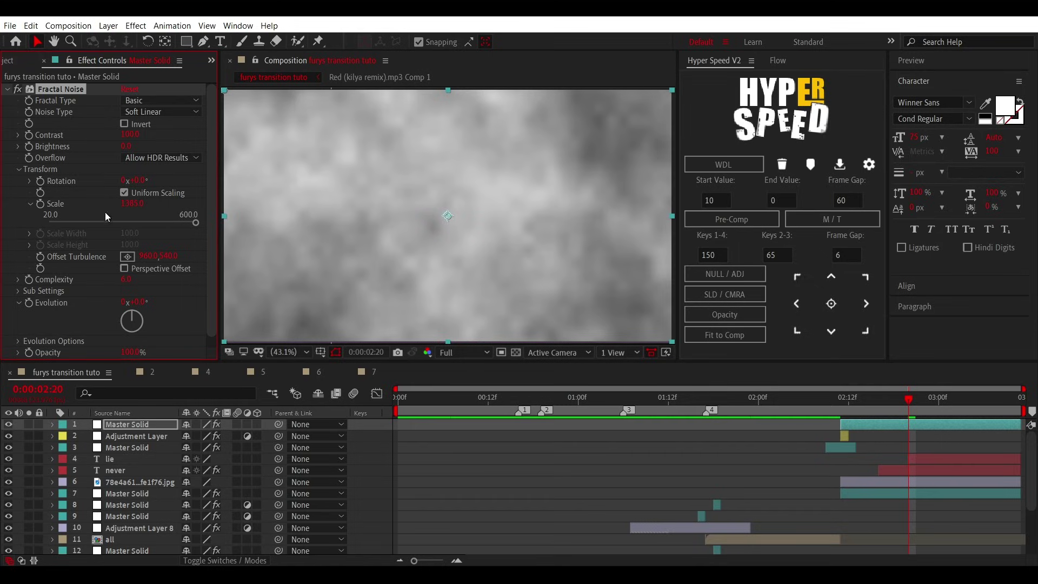
Step: Enlarge the noise, tune Brightness, set Evolution to 58°, and shift the noise pattern left
{"action": "mouse_move", "coordinate": [277, 216]}
{"action": "left_mouse_down"}
{"action": "mouse_move", "coordinate": [181, 138]}
{"action": "mouse_move", "coordinate": [128, 142]}
{"action": "mouse_move", "coordinate": [512, 170]}
{"action": "left_mouse_up"}
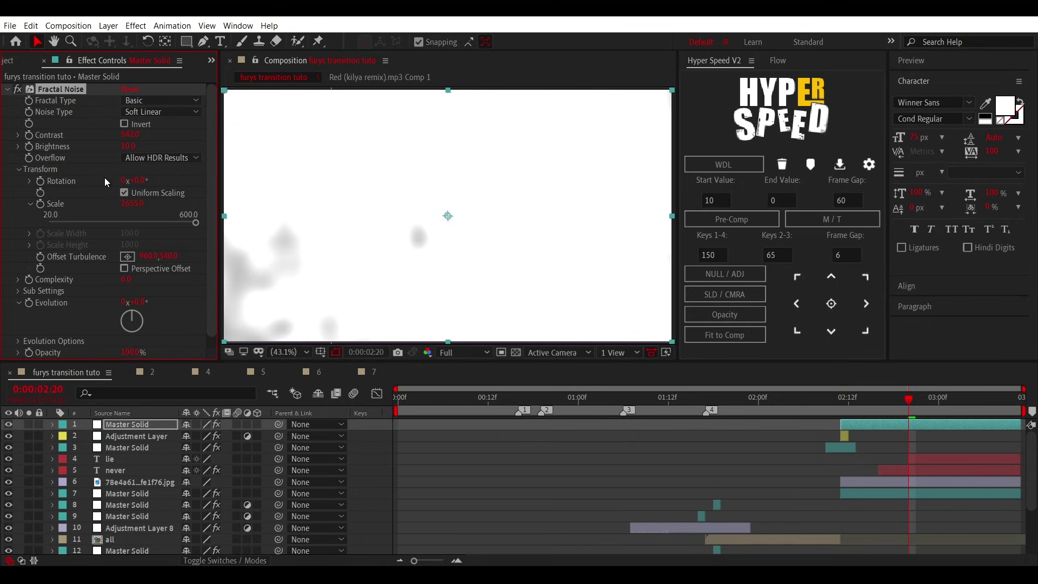
{"action": "left_click_drag", "start_coordinate": [129, 146], "coordinate": [126, 160]}
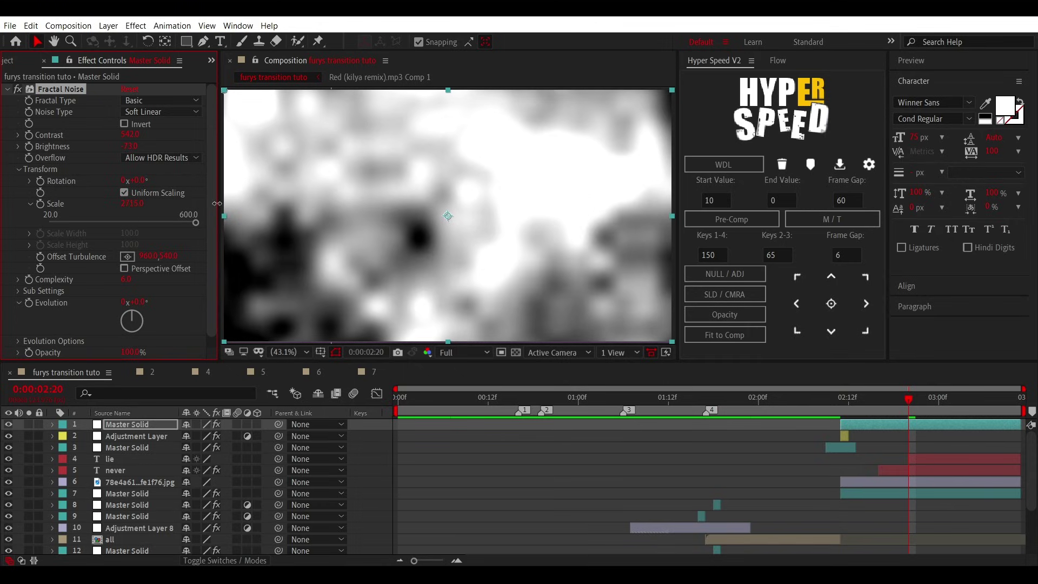
{"action": "left_click_drag", "start_coordinate": [216, 203], "coordinate": [232, 203]}
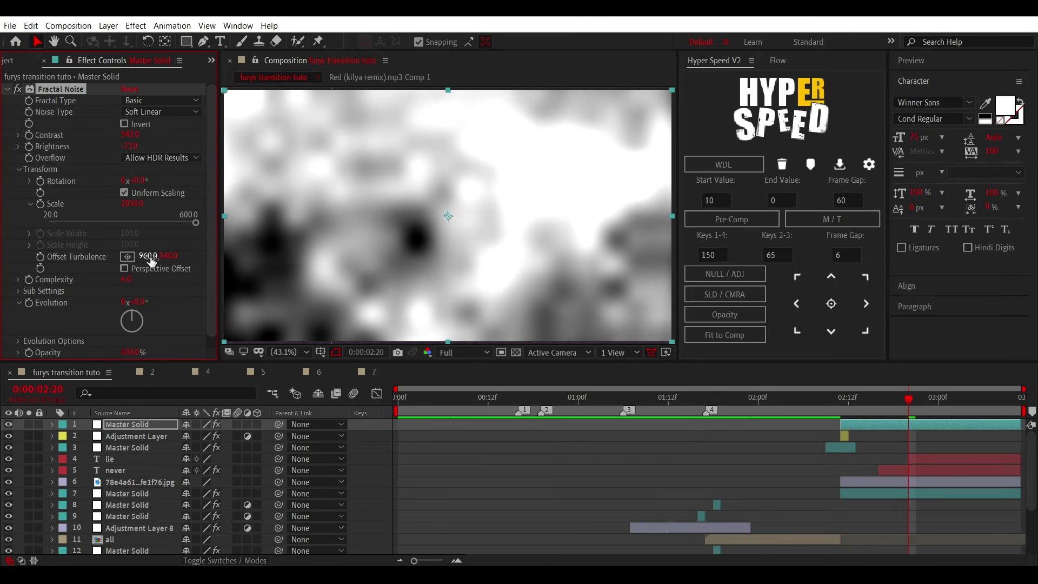
{"action": "mouse_move", "coordinate": [138, 316]}
{"action": "left_mouse_down"}
{"action": "mouse_move", "coordinate": [193, 284]}
{"action": "mouse_move", "coordinate": [132, 215]}
{"action": "mouse_move", "coordinate": [275, 204]}
{"action": "left_mouse_up"}
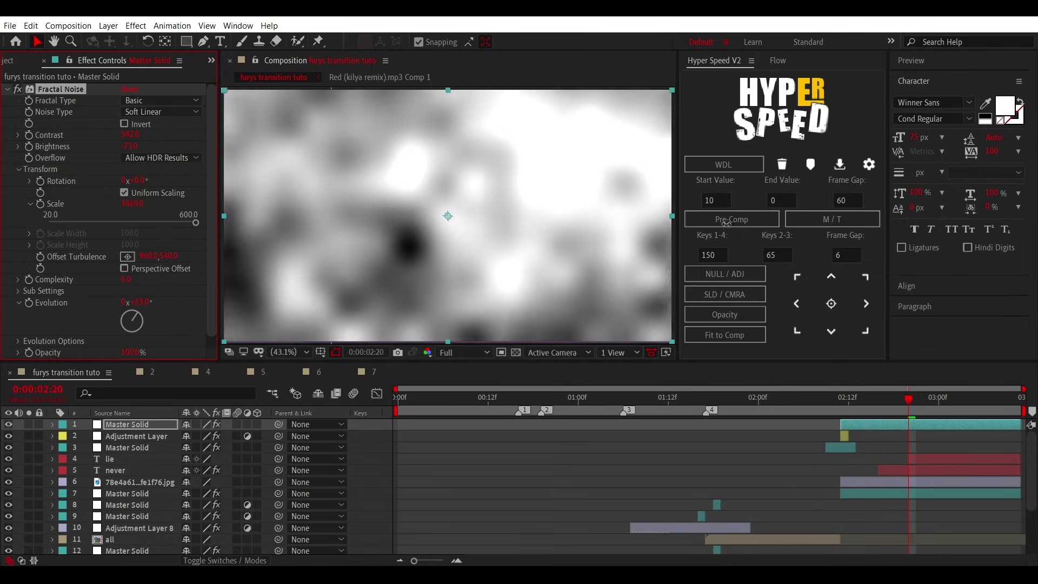
{"action": "left_click_drag", "start_coordinate": [140, 261], "coordinate": [18, 291]}
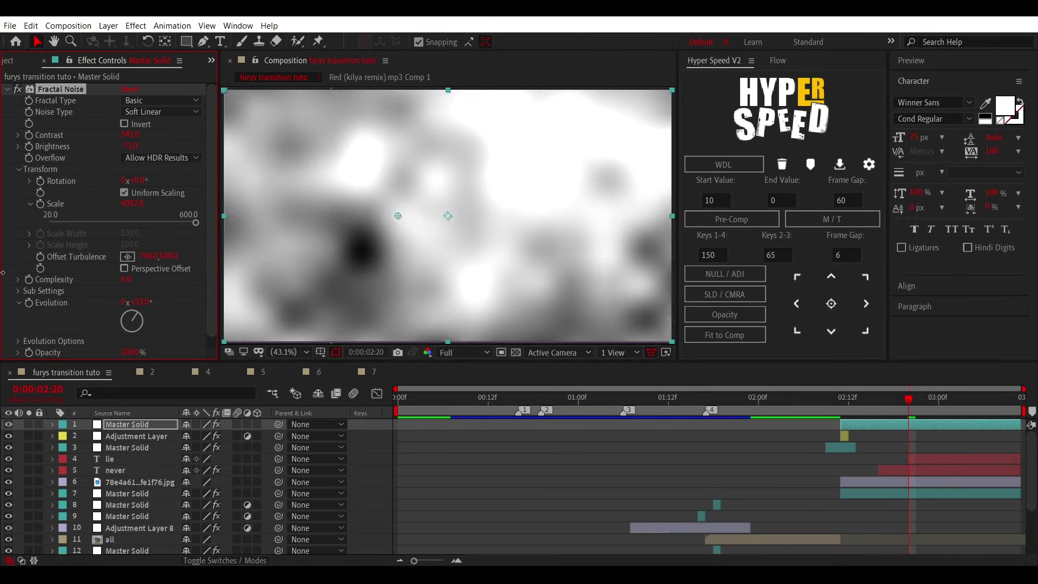
{"action": "left_click_drag", "start_coordinate": [148, 257], "coordinate": [3, 272]}
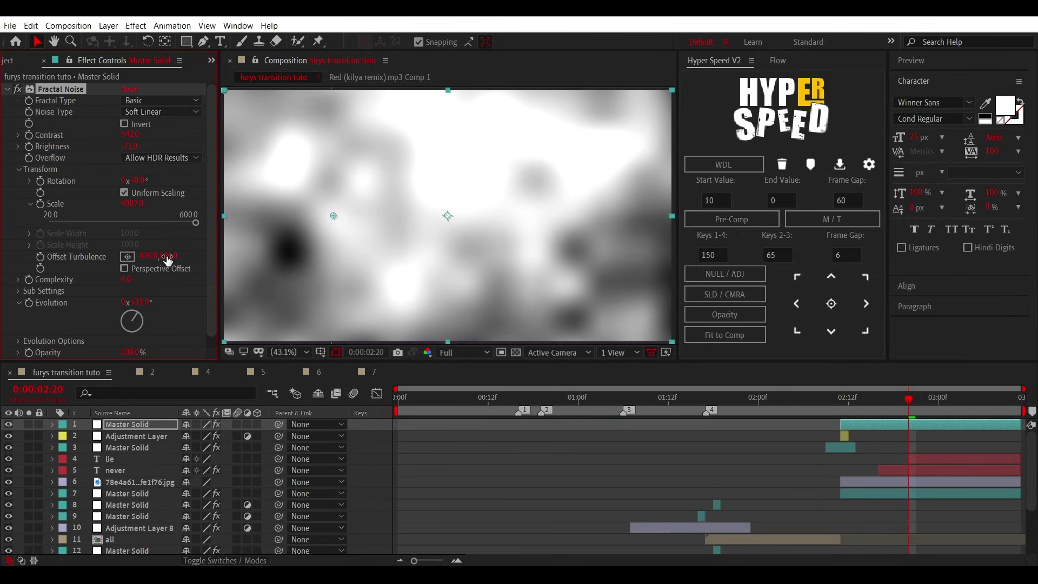
{"action": "left_click_drag", "start_coordinate": [153, 256], "coordinate": [141, 258]}
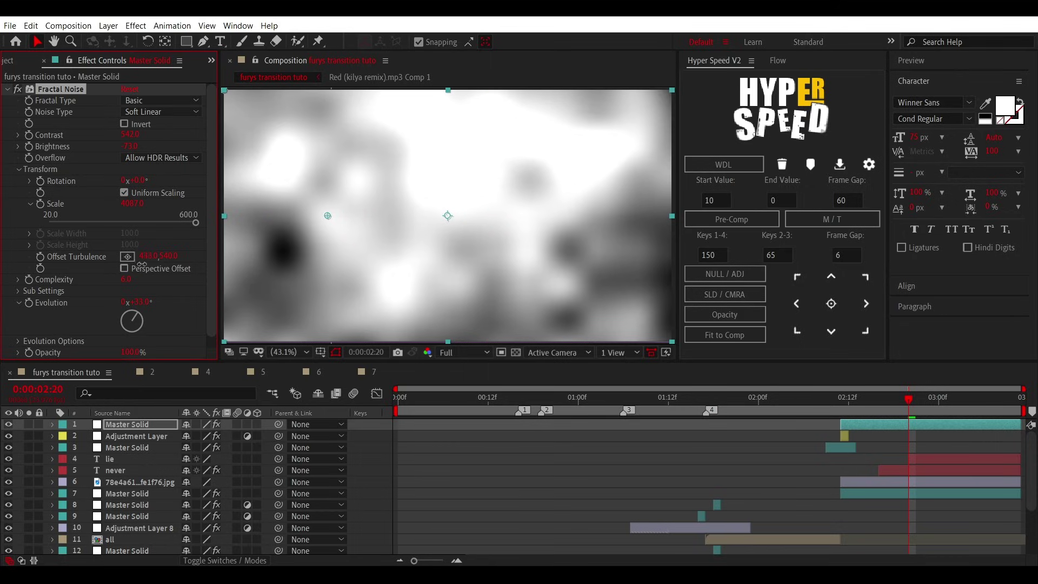
{"action": "mouse_move", "coordinate": [137, 147]}
{"action": "left_mouse_down"}
{"action": "mouse_move", "coordinate": [154, 147]}
{"action": "mouse_move", "coordinate": [22, 169]}
{"action": "left_mouse_up"}
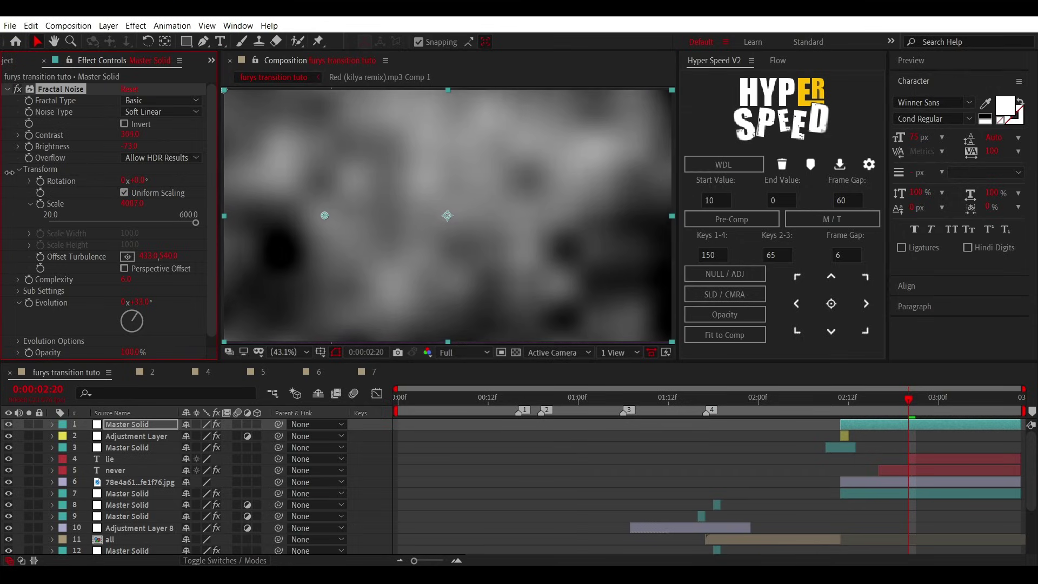
{"action": "key", "text": "ctrl+z"}
{"action": "key", "text": "ctrl+z"}
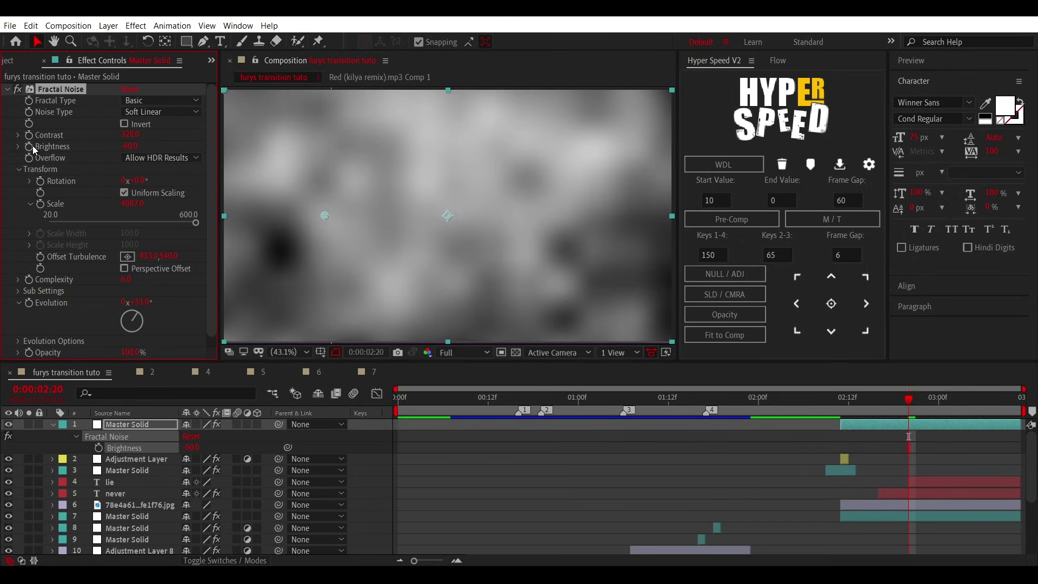
Step: Keyframe Brightness rising from near-black (−150) and apply Easy Ease to both keys
{"action": "left_click_drag", "start_coordinate": [910, 447], "coordinate": [1005, 459]}
{"action": "mouse_move", "coordinate": [97, 147]}
{"action": "left_mouse_down"}
{"action": "mouse_move", "coordinate": [43, 147]}
{"action": "mouse_move", "coordinate": [61, 144]}
{"action": "left_mouse_up"}
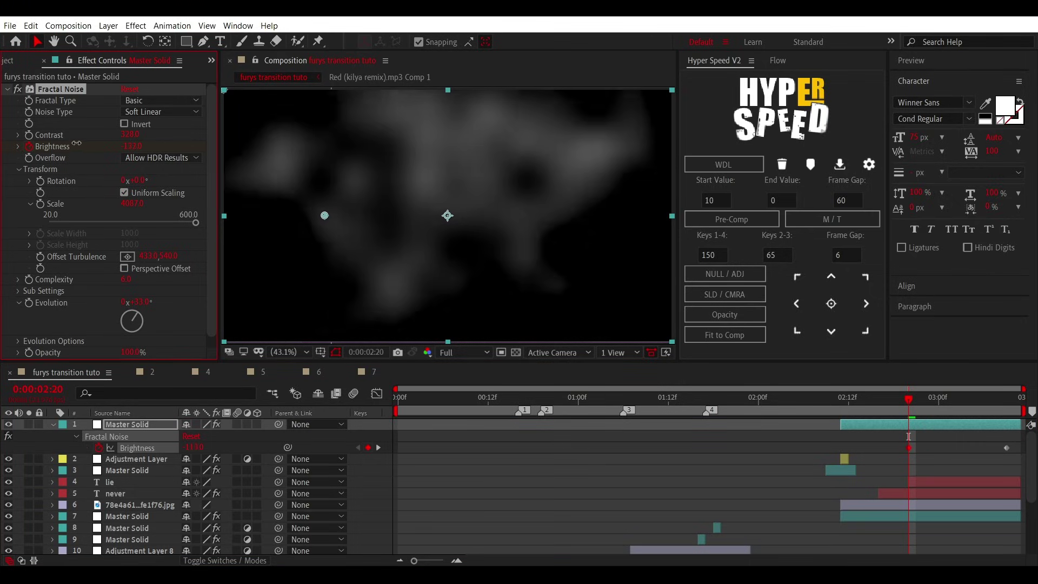
{"action": "left_click_drag", "start_coordinate": [909, 448], "coordinate": [841, 449]}
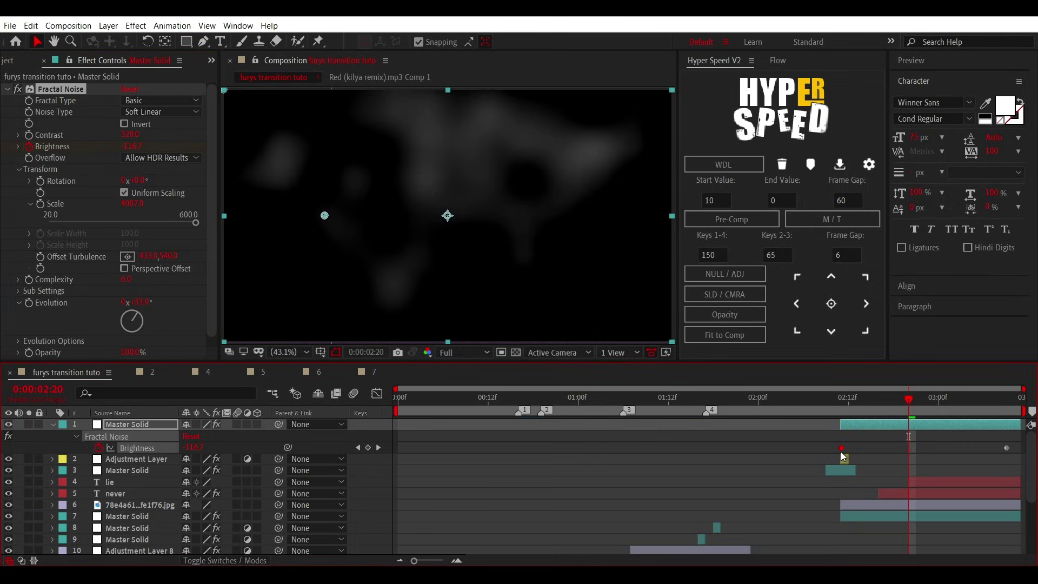
{"action": "left_click_drag", "start_coordinate": [1012, 443], "coordinate": [801, 459]}
{"action": "key", "text": "F9"}
{"action": "left_click", "coordinate": [376, 393]}
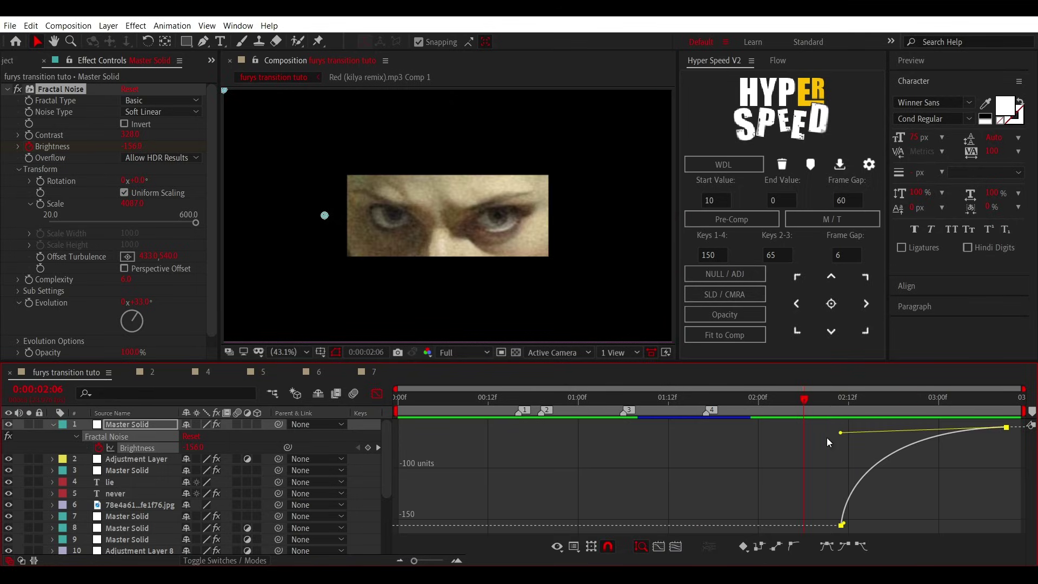
{"action": "key", "text": "u"}
{"action": "left_click", "coordinate": [377, 393]}
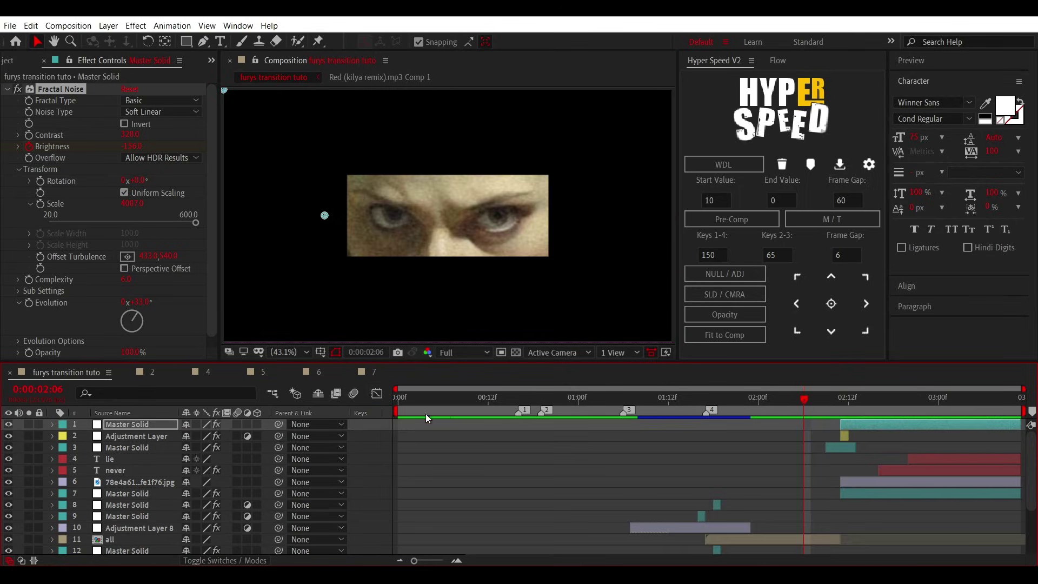
Step: Set the noise layer's blending mode to Multiply and check it at 3:04
{"action": "right_click", "coordinate": [964, 424]}
{"action": "mouse_move", "coordinate": [943, 230]}
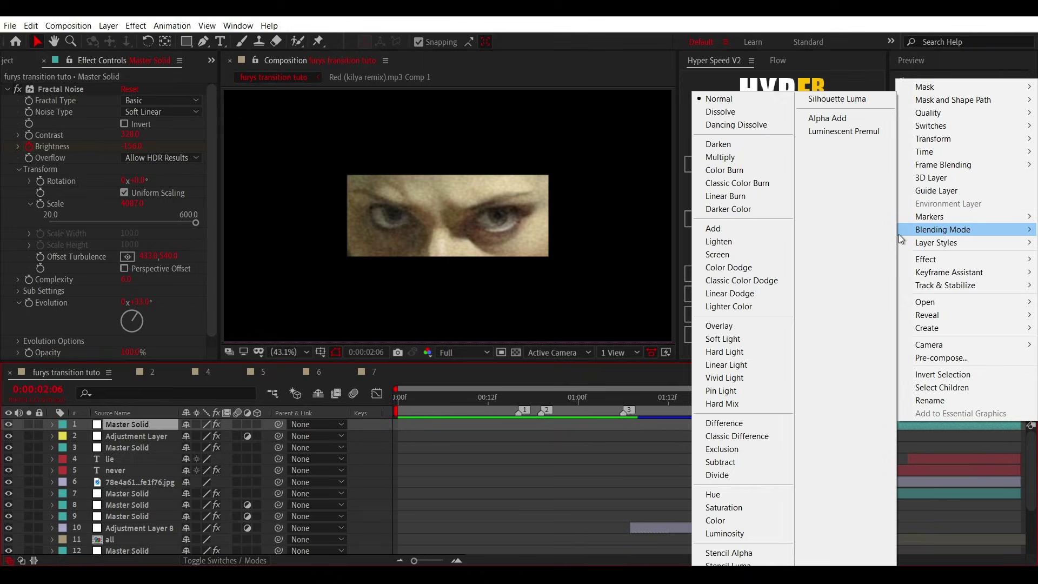
{"action": "left_click", "coordinate": [720, 157]}
{"action": "left_click", "coordinate": [811, 404]}
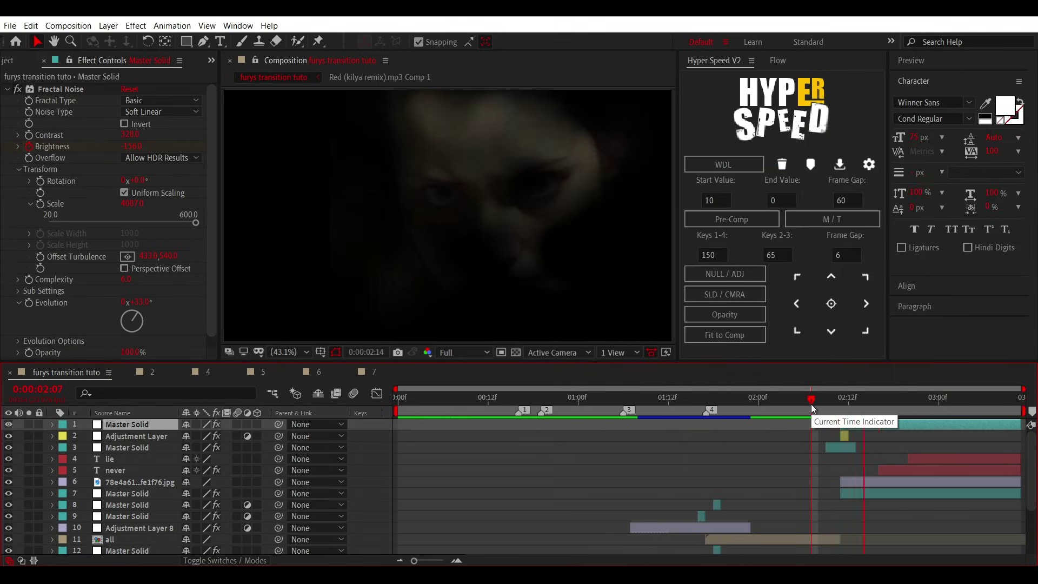
{"action": "left_click_drag", "start_coordinate": [811, 404], "coordinate": [969, 404]}
{"action": "key", "text": "u"}
{"action": "left_click", "coordinate": [931, 504]}
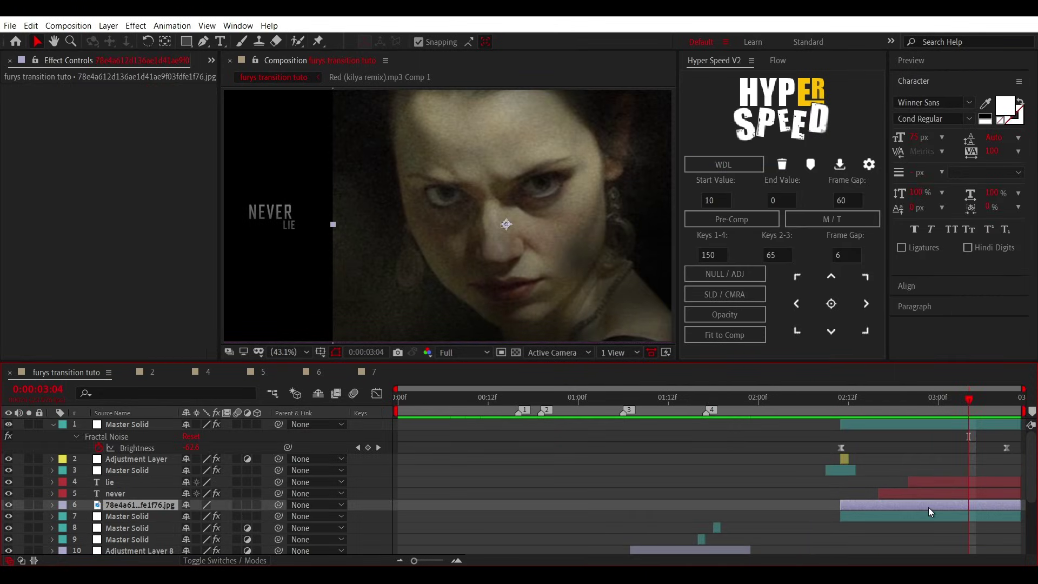
Step: Duplicate the portrait layer and mask a rectangle around the eyes
{"action": "key", "text": "ctrl+d"}
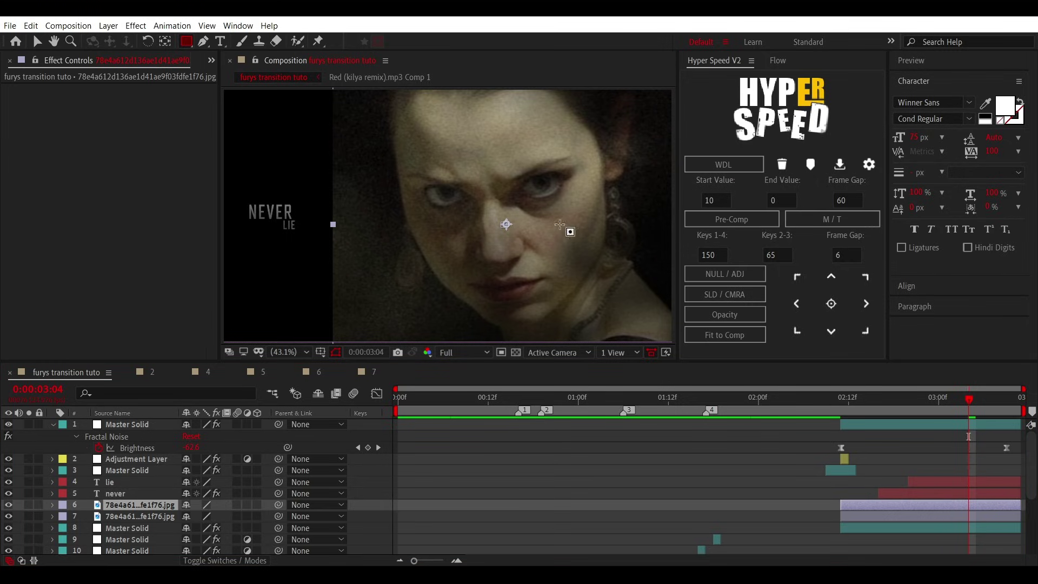
{"action": "left_click_drag", "start_coordinate": [395, 162], "coordinate": [600, 211]}
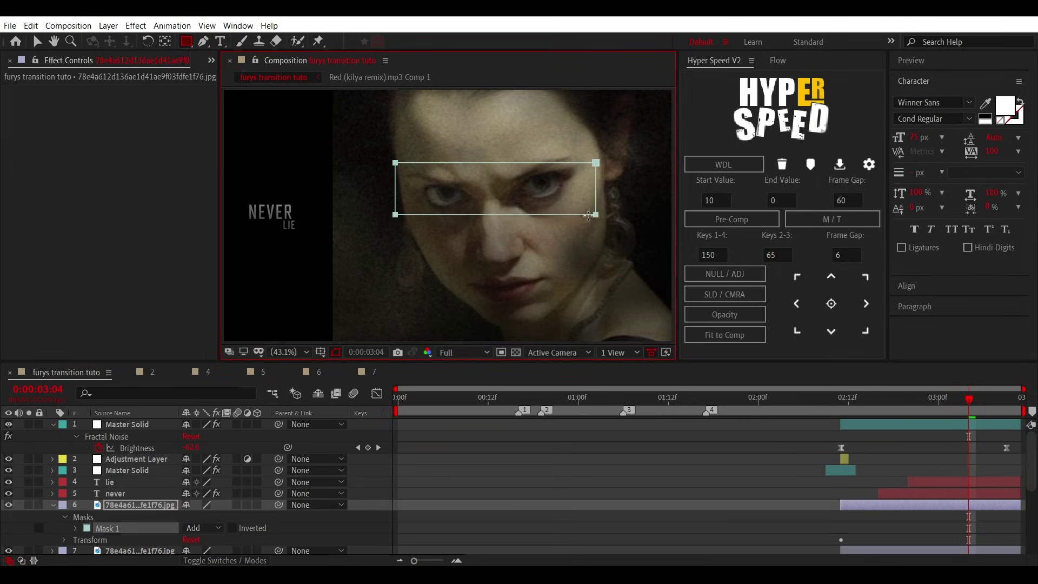
{"action": "left_click_drag", "start_coordinate": [588, 220], "coordinate": [586, 217]}
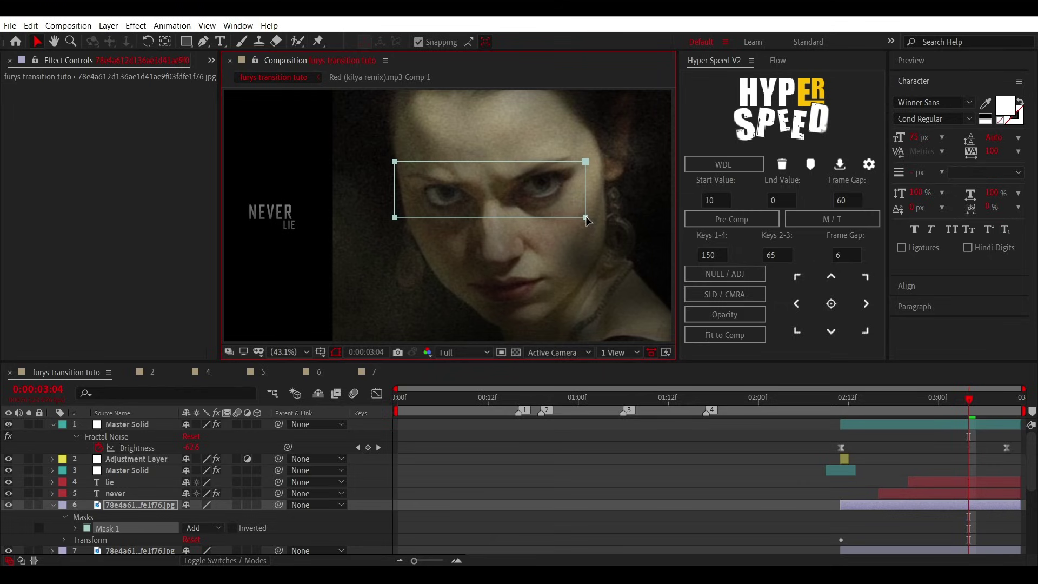
Step: Keyframe the eye strip's Position at 2:11, moving it to the upper left
{"action": "left_click", "coordinate": [936, 502]}
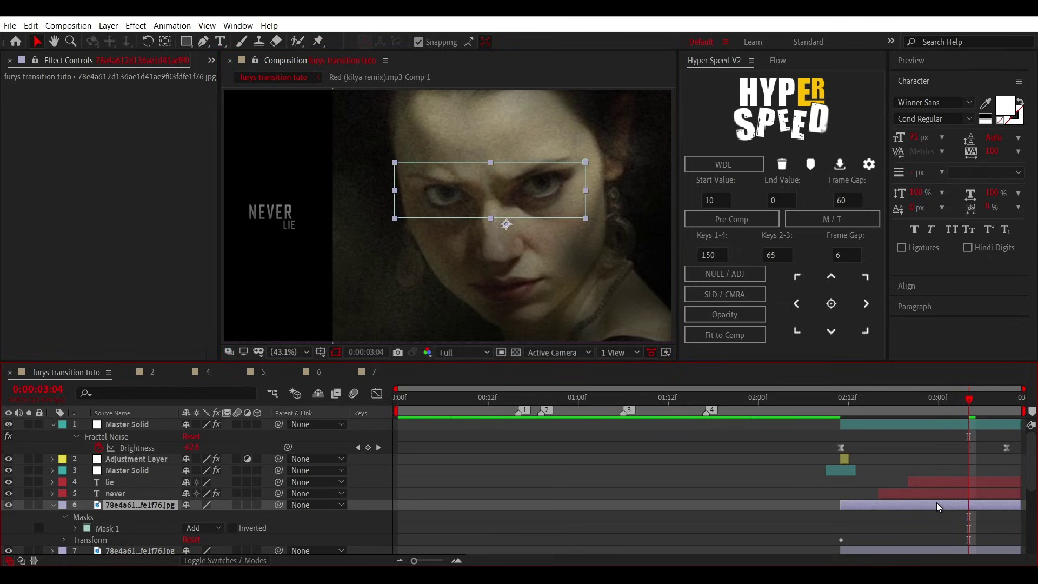
{"action": "key", "text": "p"}
{"action": "left_click", "coordinate": [840, 404]}
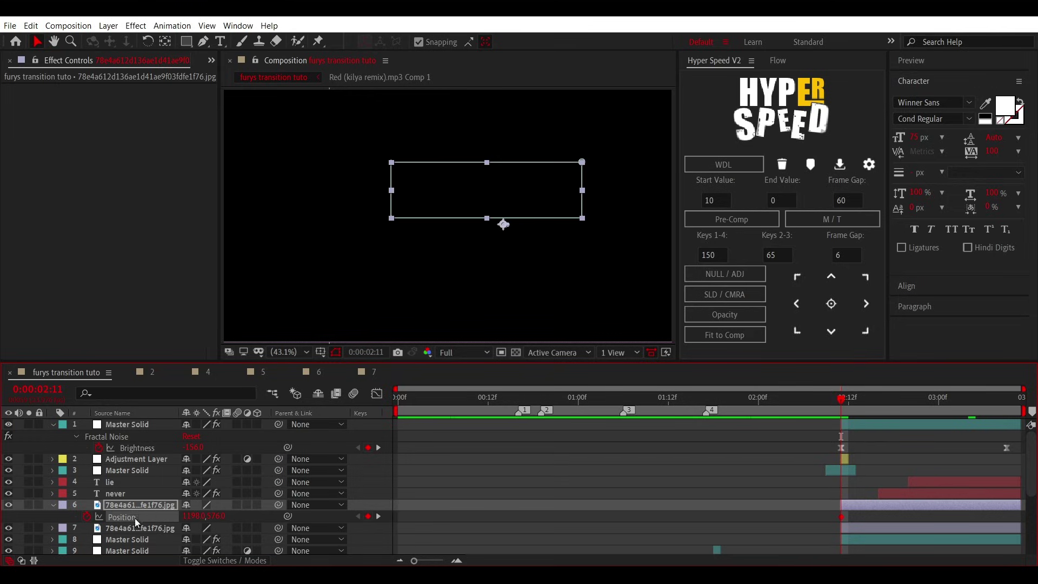
{"action": "left_click_drag", "start_coordinate": [197, 516], "coordinate": [18, 532]}
{"action": "left_click_drag", "start_coordinate": [211, 516], "coordinate": [62, 516]}
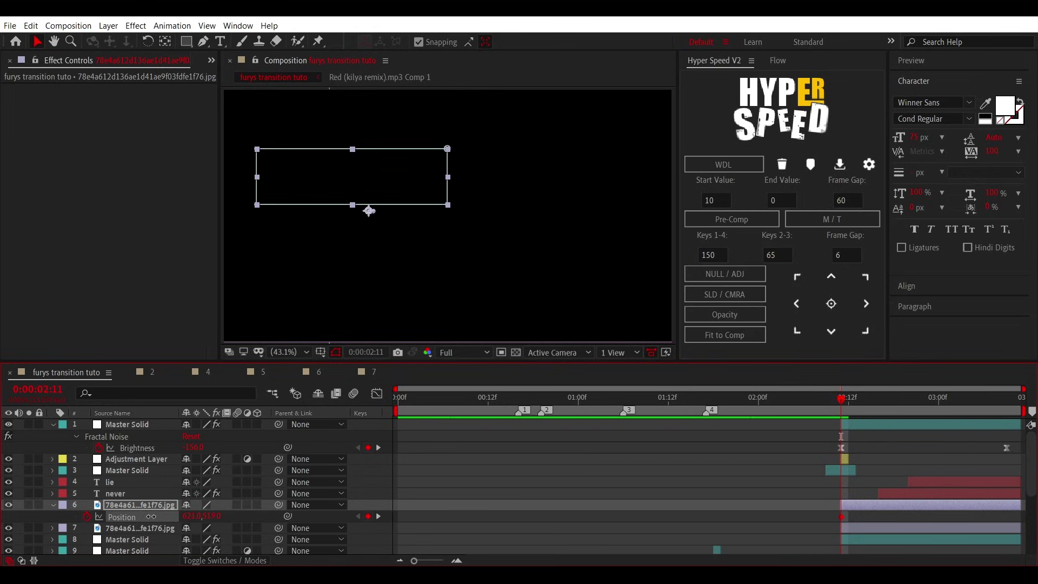
{"action": "left_click_drag", "start_coordinate": [858, 398], "coordinate": [959, 403]}
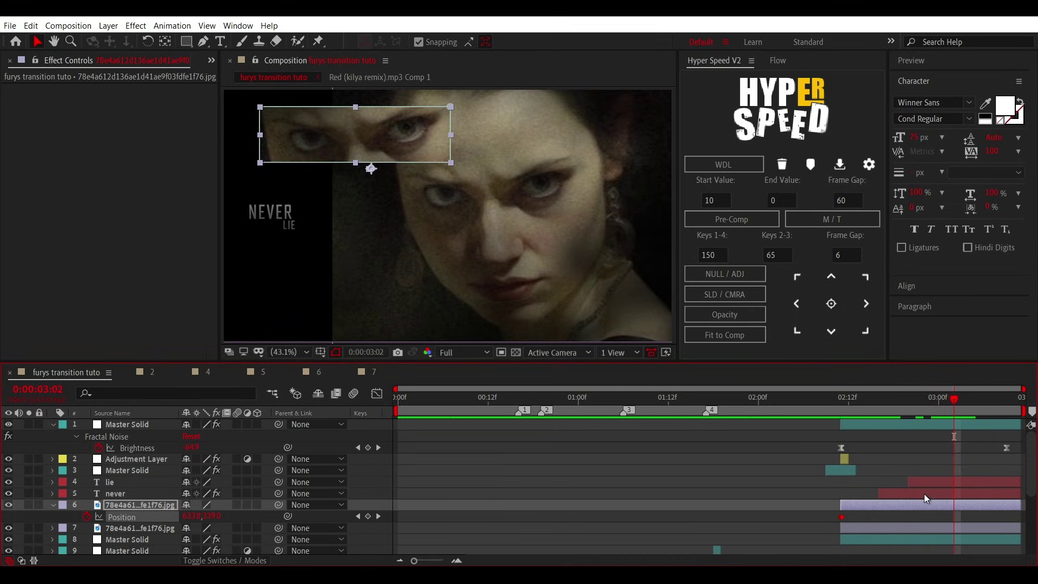
{"action": "key", "text": "ctrl+space"}
Step: Add Hue/Saturation to the eye strip and drop Master Saturation to -100
{"action": "type", "text": "hue"}
{"action": "left_click", "coordinate": [796, 434]}
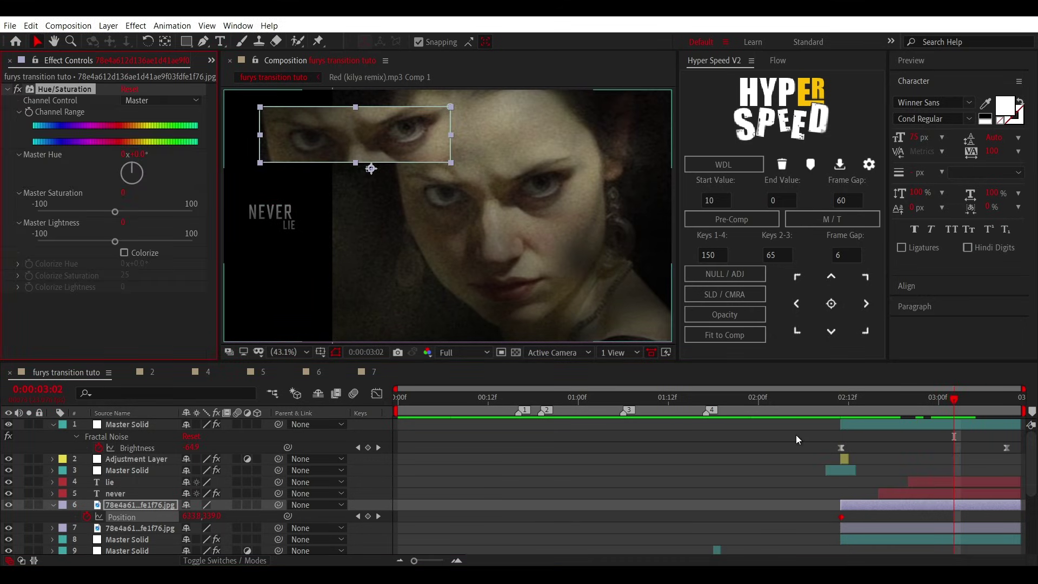
{"action": "left_click_drag", "start_coordinate": [115, 211], "coordinate": [109, 212]}
Step: Add Exposure with Exposure 2.09 and Gamma Correction 0.41, then collapse the effects
{"action": "key", "text": "ctrl+space"}
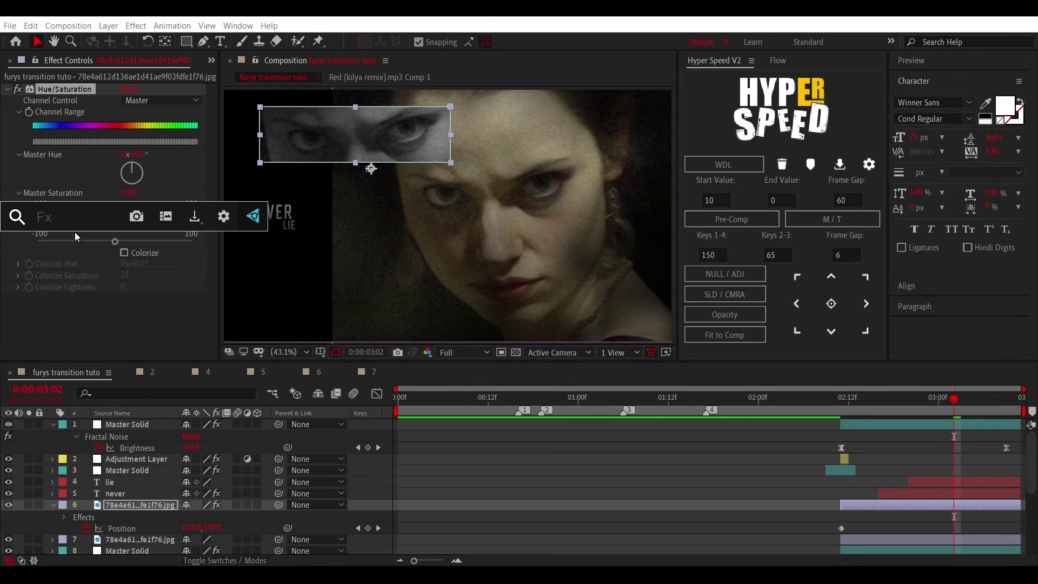
{"action": "type", "text": "ex"}
{"action": "left_click", "coordinate": [67, 276]}
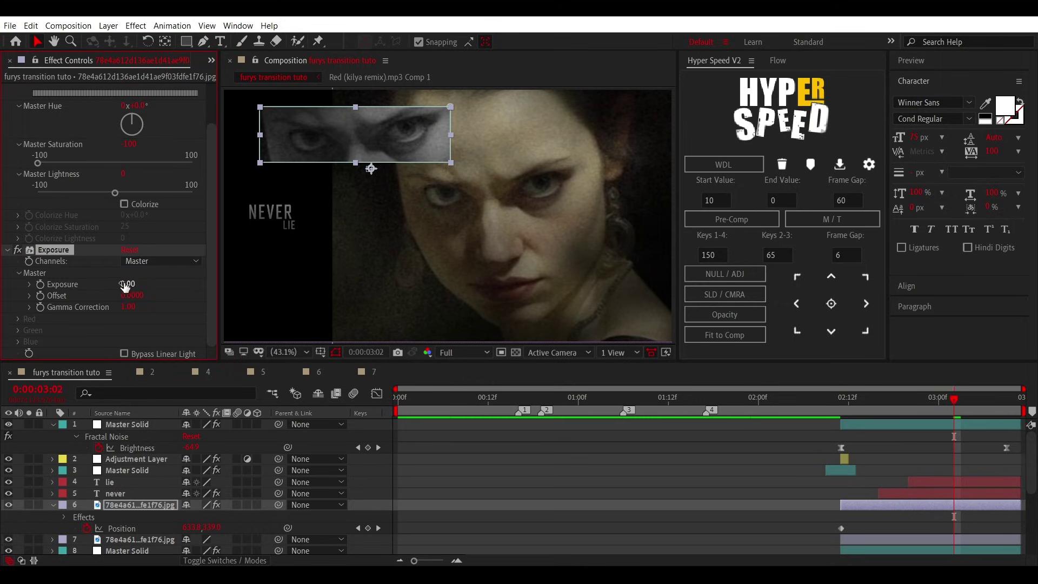
{"action": "left_click_drag", "start_coordinate": [160, 284], "coordinate": [184, 284]}
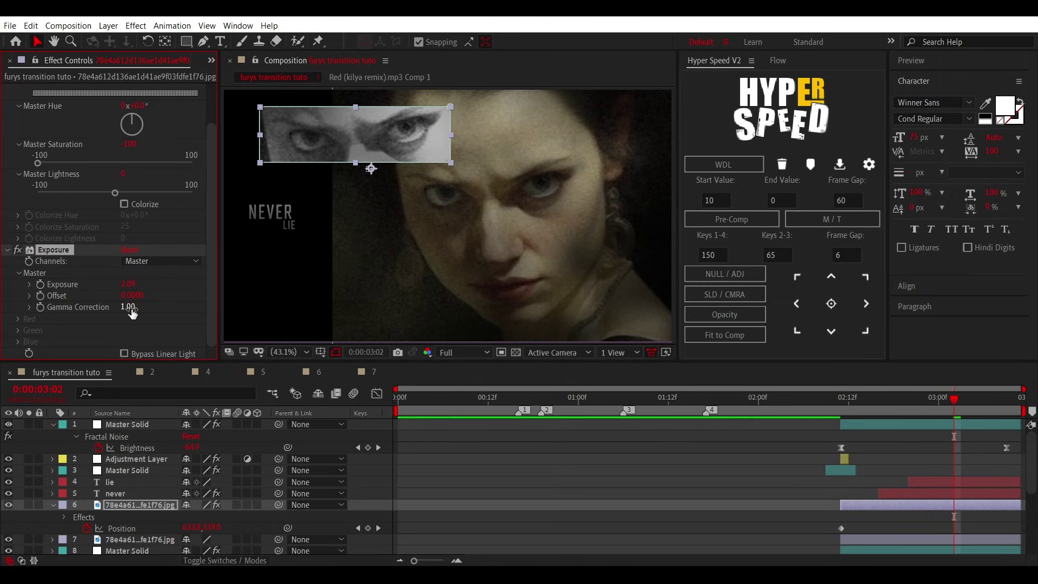
{"action": "left_click_drag", "start_coordinate": [125, 307], "coordinate": [94, 311]}
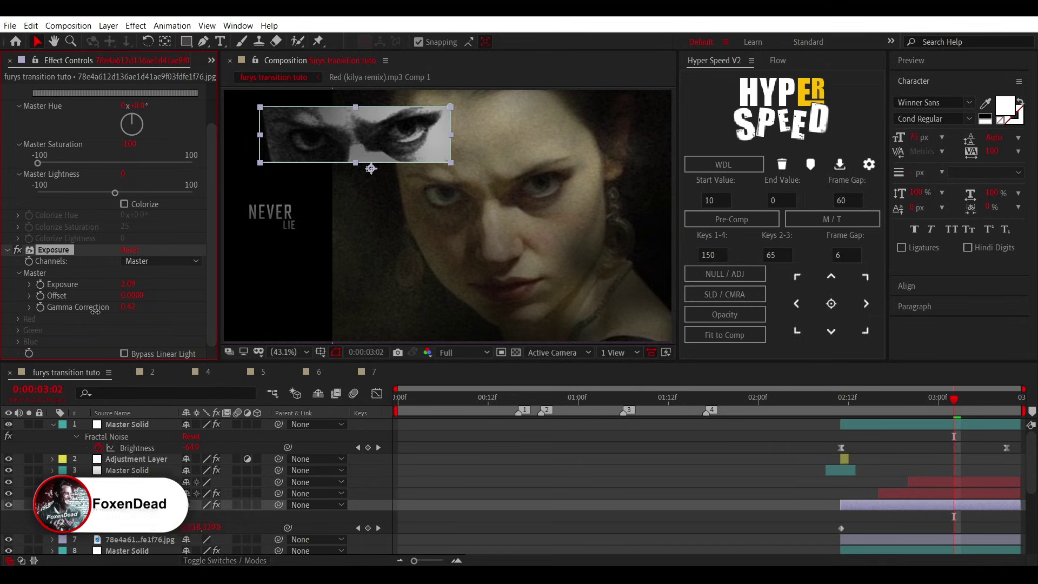
{"action": "scroll", "coordinate": [95, 311], "scroll_direction": "up", "scroll_amount": 2}
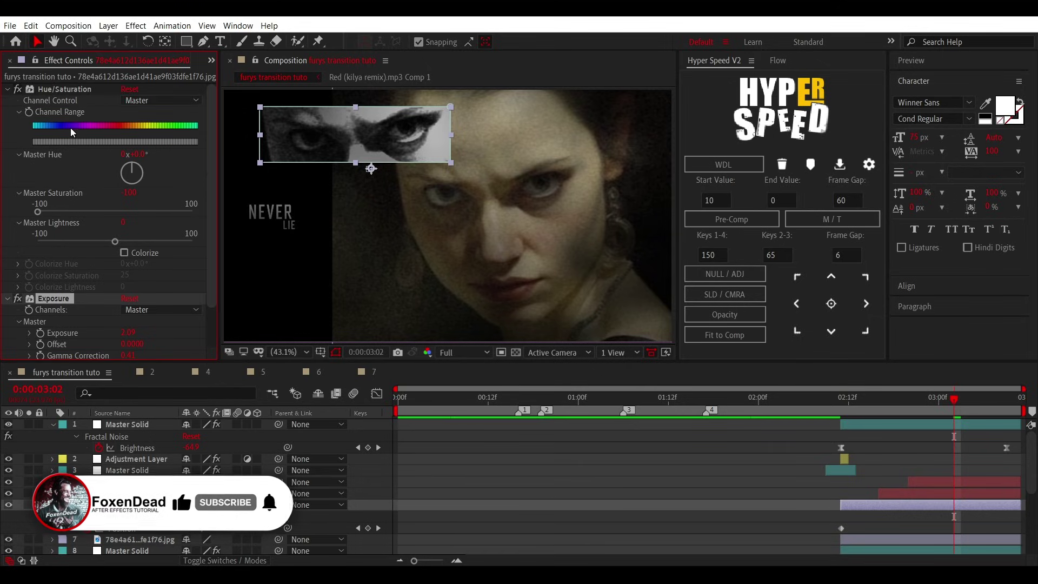
{"action": "left_click", "coordinate": [7, 89]}
{"action": "left_click", "coordinate": [7, 101]}
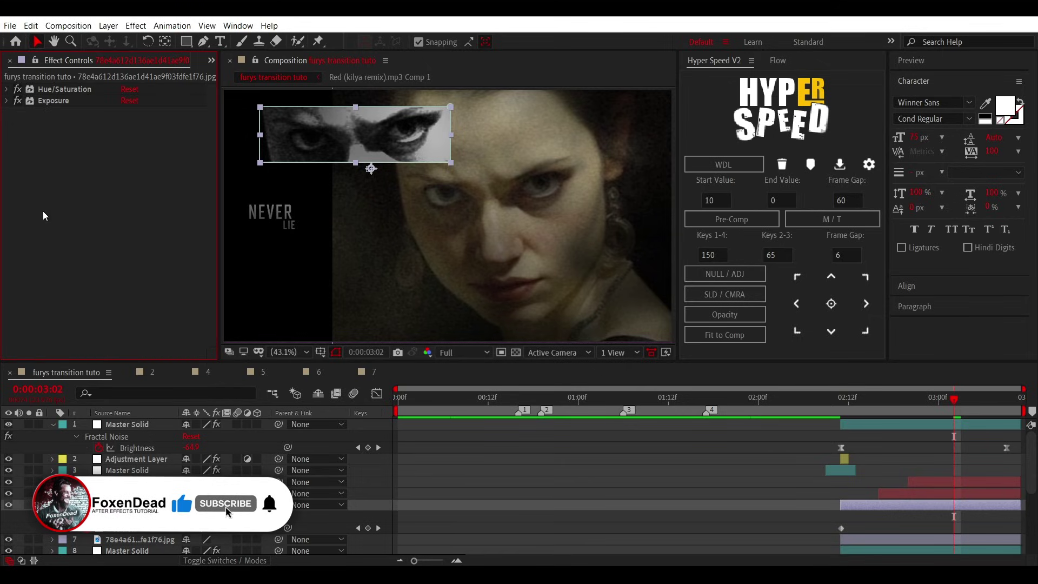
{"action": "left_click", "coordinate": [916, 514]}
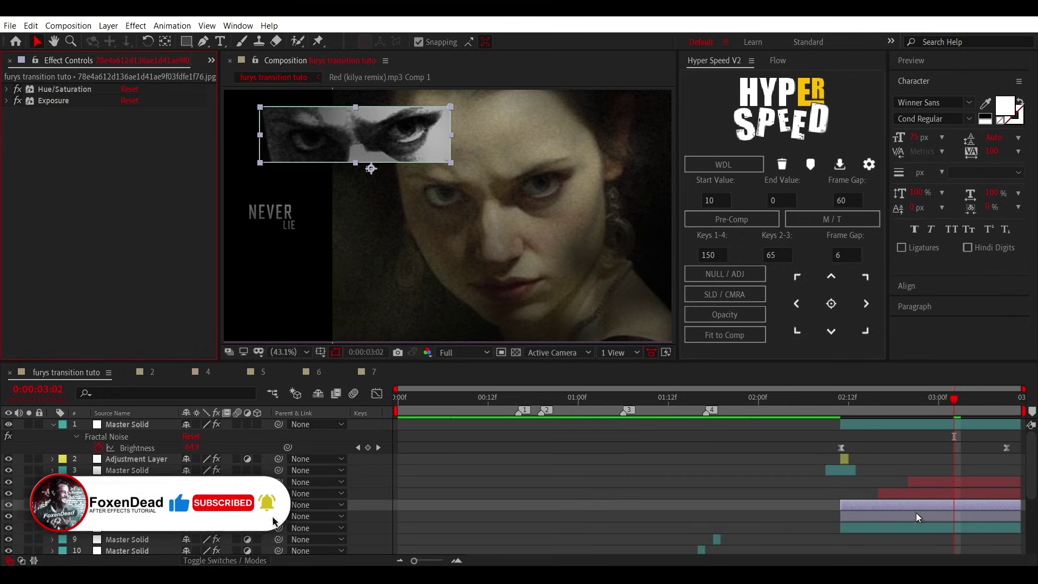
{"action": "left_click", "coordinate": [839, 403]}
Step: Keyframe the eye strip's Scale from 2:11 up to about 140% at 2:21
{"action": "left_click", "coordinate": [563, 502]}
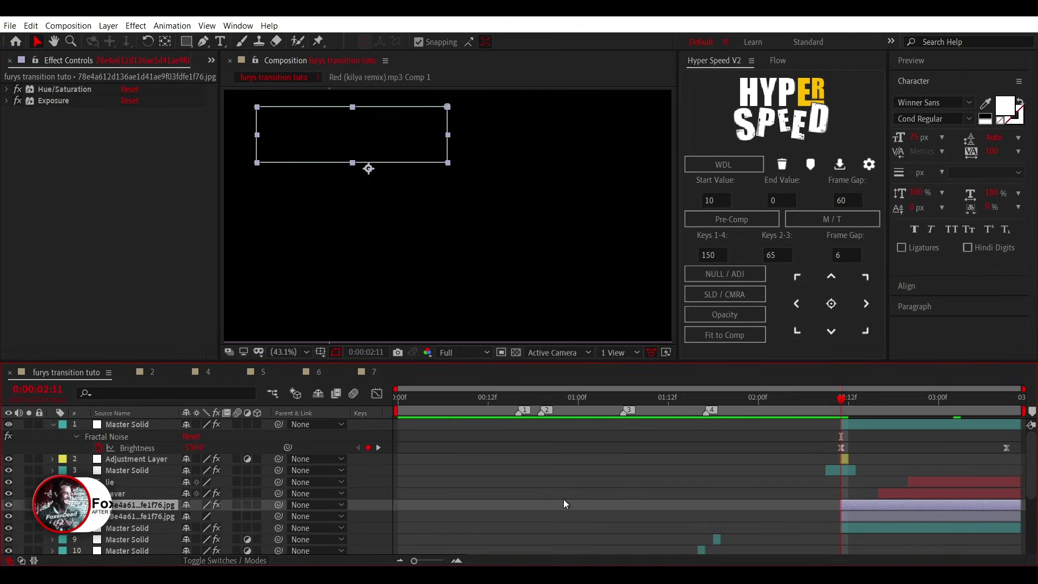
{"action": "key", "text": "s"}
{"action": "left_click", "coordinate": [87, 516]}
{"action": "key", "text": "shift+Page_Down"}
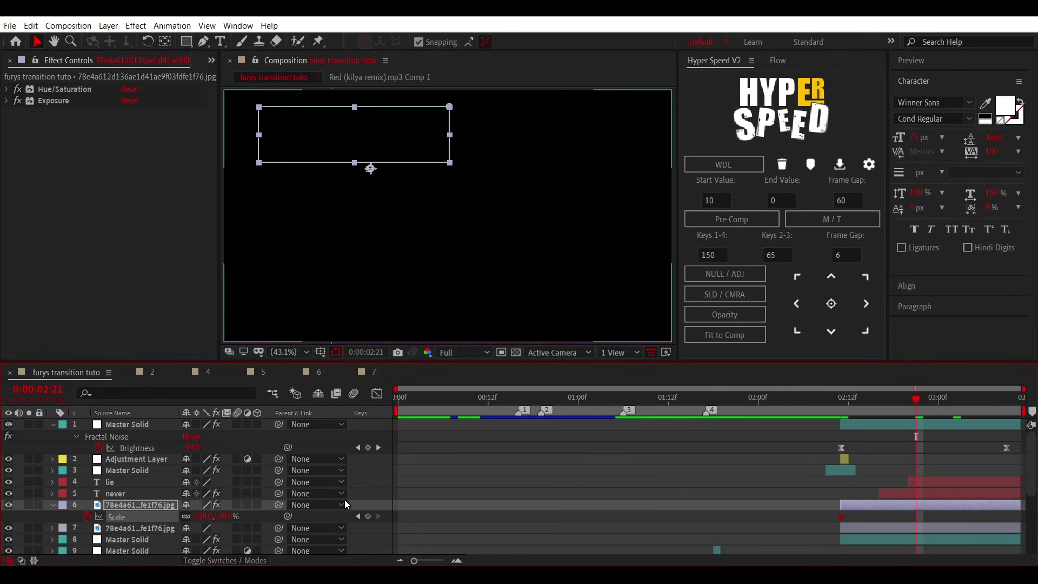
{"action": "key", "text": "Return"}
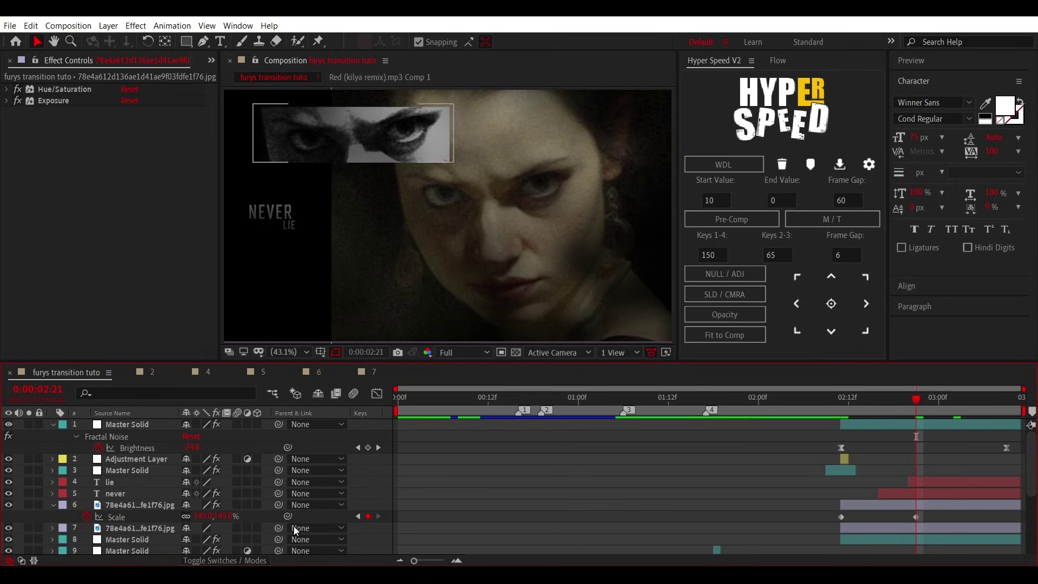
{"action": "left_click_drag", "start_coordinate": [916, 517], "coordinate": [943, 517]}
Step: Duplicate the eye strip and keyframe the copy's Position toward the bottom right
{"action": "key", "text": "ctrl+d"}
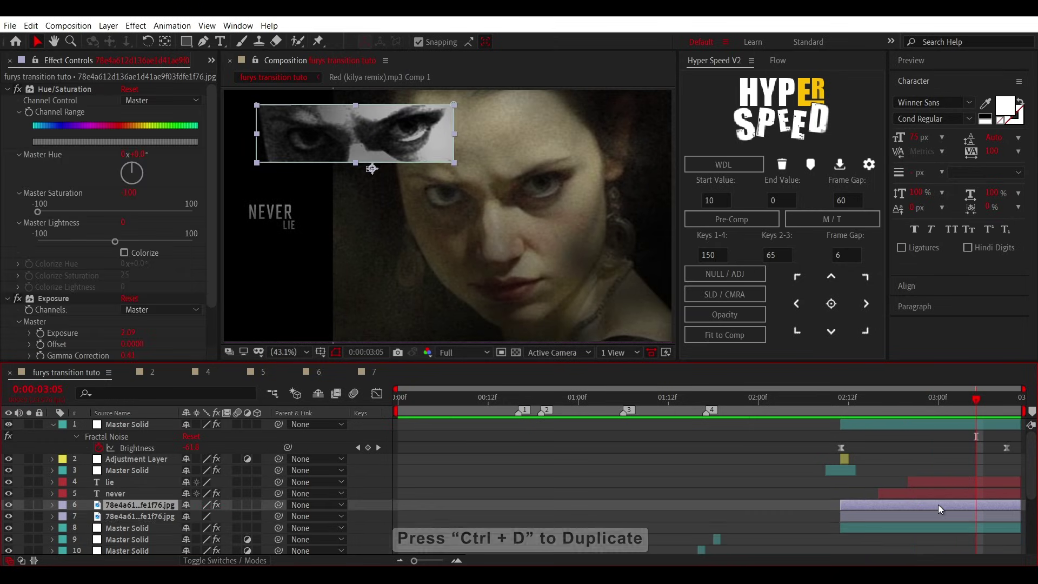
{"action": "left_click", "coordinate": [840, 401]}
{"action": "key", "text": "alt+shift+p"}
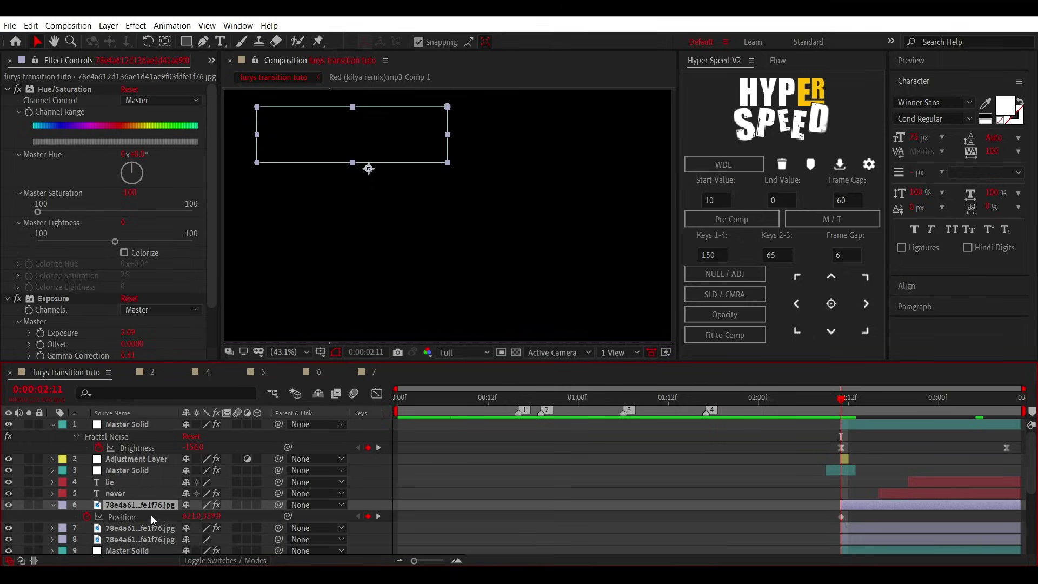
{"action": "left_click_drag", "start_coordinate": [212, 515], "coordinate": [765, 523]}
{"action": "left_click_drag", "start_coordinate": [199, 518], "coordinate": [708, 517]}
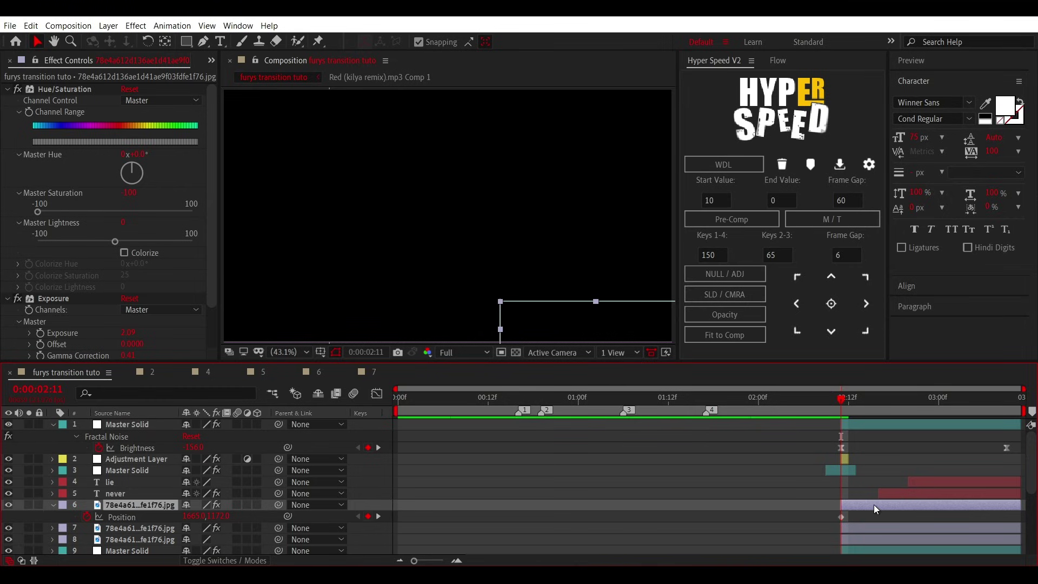
{"action": "key", "text": "p"}
{"action": "key", "text": "space"}
Step: Add Gaussian Blur to the copied strip and nudge its starting position slightly left
{"action": "key", "text": "ctrl+space"}
{"action": "type", "text": "gau"}
{"action": "left_click", "coordinate": [830, 452]}
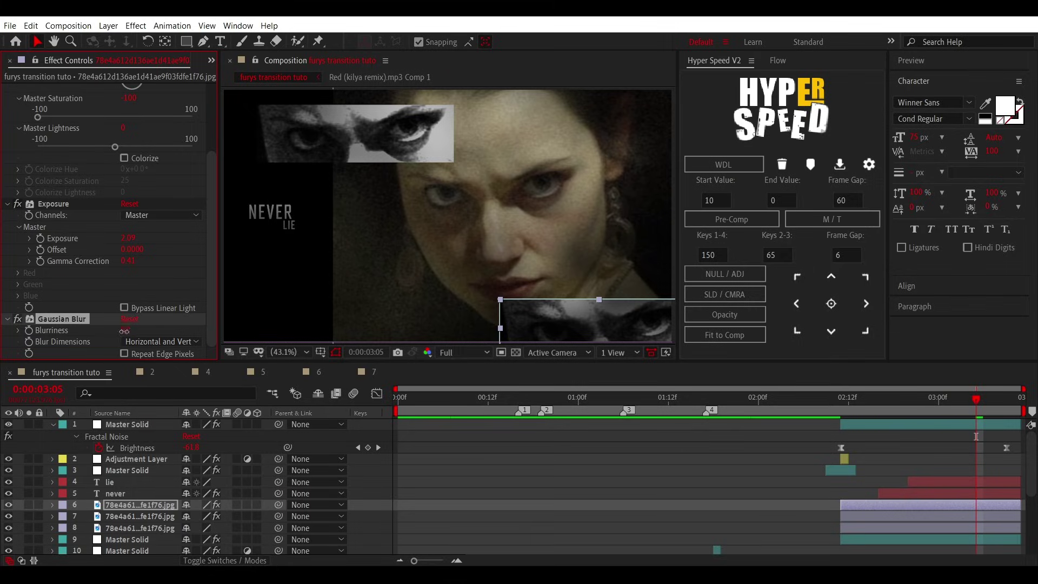
{"action": "key", "text": "Return"}
{"action": "key", "text": "j"}
{"action": "key", "text": "p"}
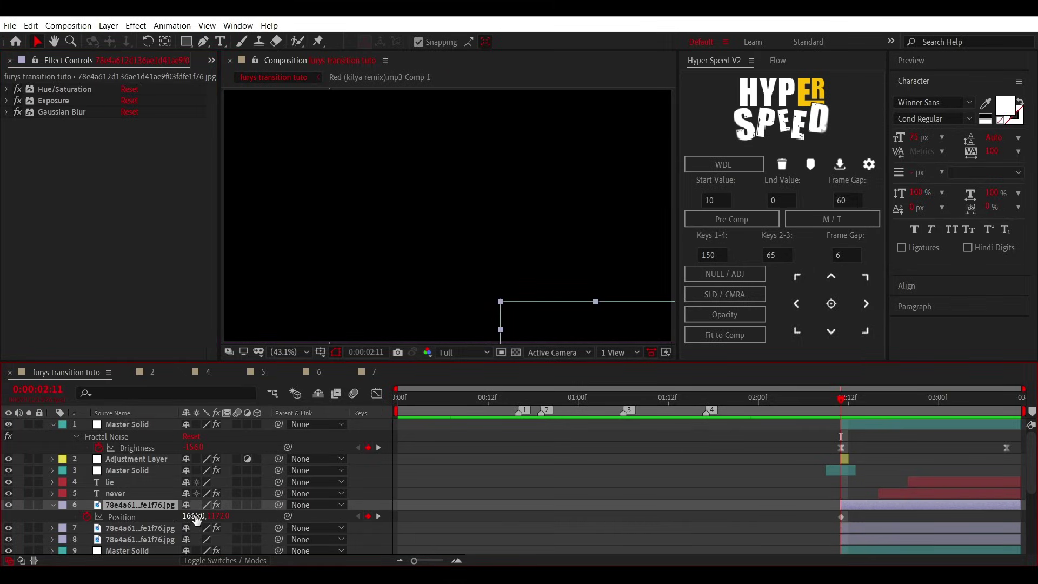
{"action": "left_click_drag", "start_coordinate": [191, 517], "coordinate": [169, 518]}
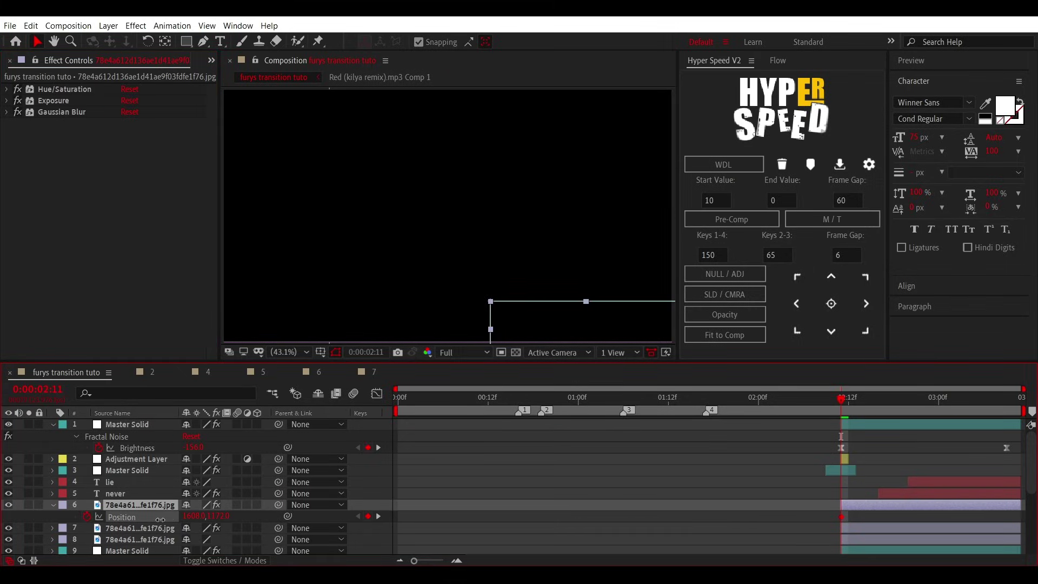
{"action": "key", "text": "space"}
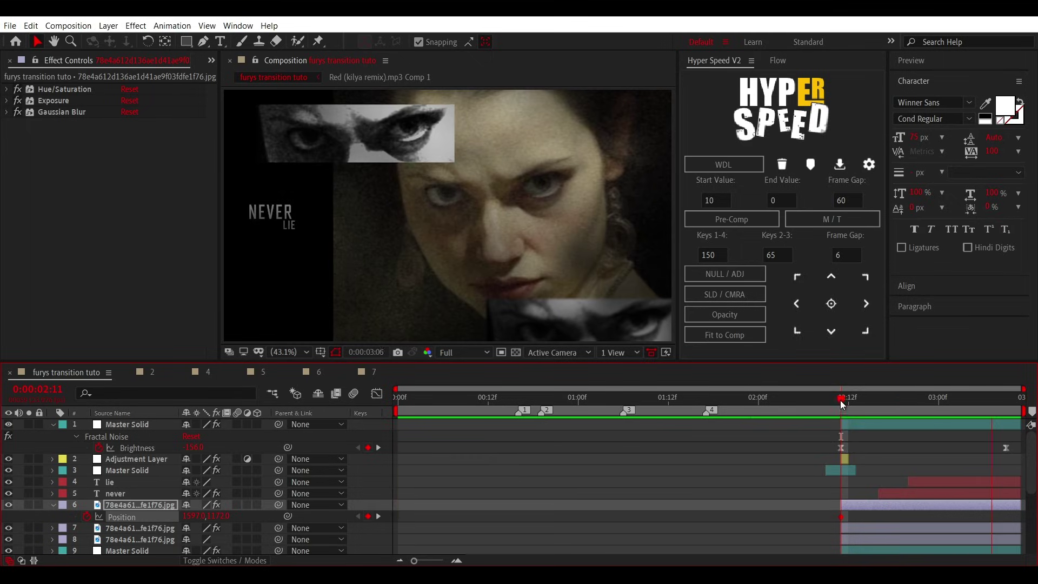
{"action": "left_click", "coordinate": [187, 42]}
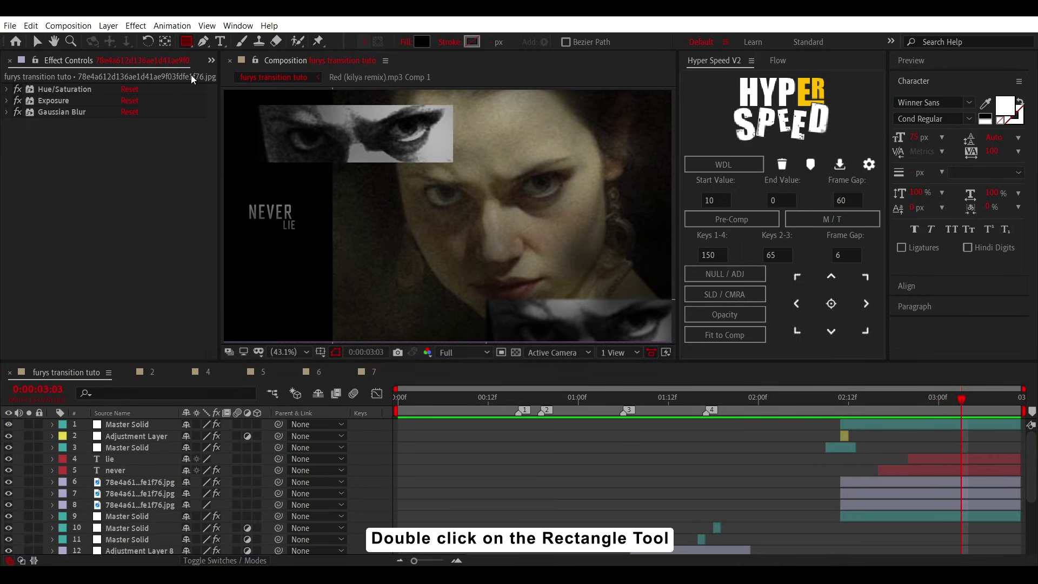
Step: Create a full-frame rectangle shape layer and trim its in and out points to match the other layers
{"action": "double_click", "coordinate": [183, 41]}
{"action": "key", "text": "v"}
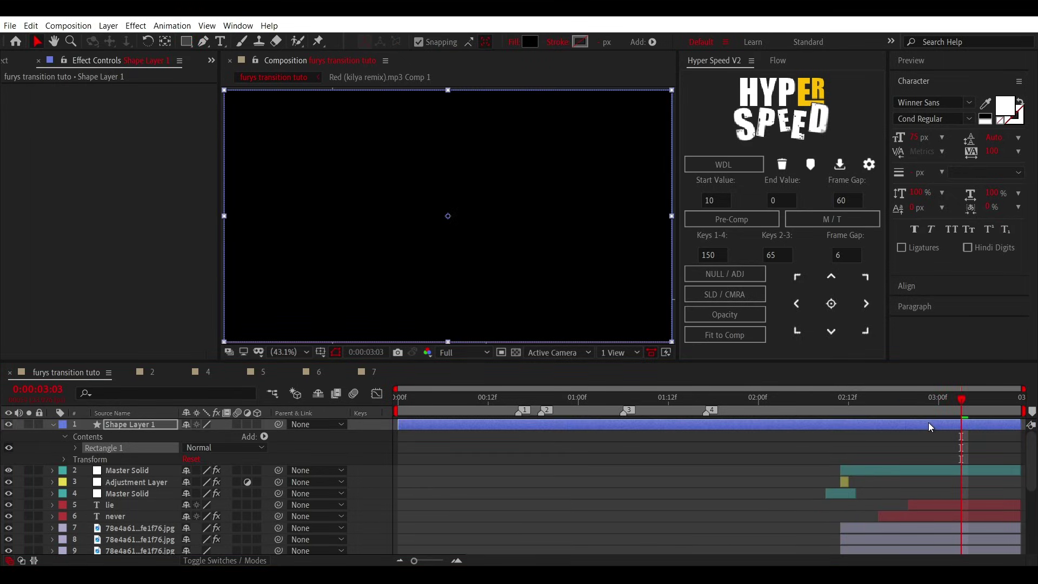
{"action": "key", "text": "bracketleft"}
{"action": "left_click_drag", "start_coordinate": [973, 428], "coordinate": [851, 459]}
{"action": "left_click", "coordinate": [991, 407]}
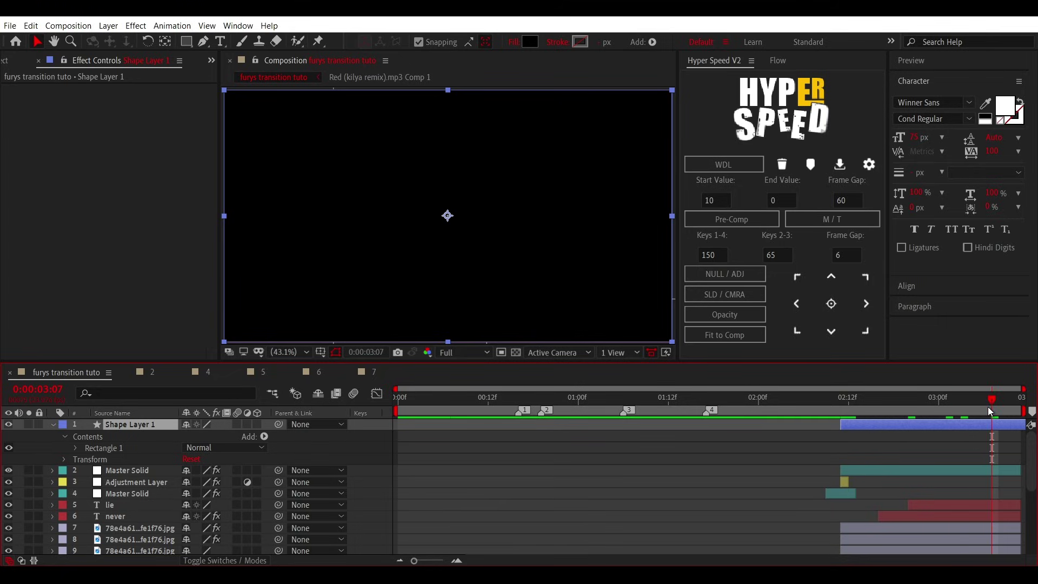
{"action": "left_click_drag", "start_coordinate": [1025, 424], "coordinate": [1022, 437]}
Step: Scale the rectangle shape layer to 97%
{"action": "key", "text": "s"}
{"action": "left_click", "coordinate": [206, 436]}
{"action": "type", "text": "97"}
{"action": "left_click", "coordinate": [257, 434]}
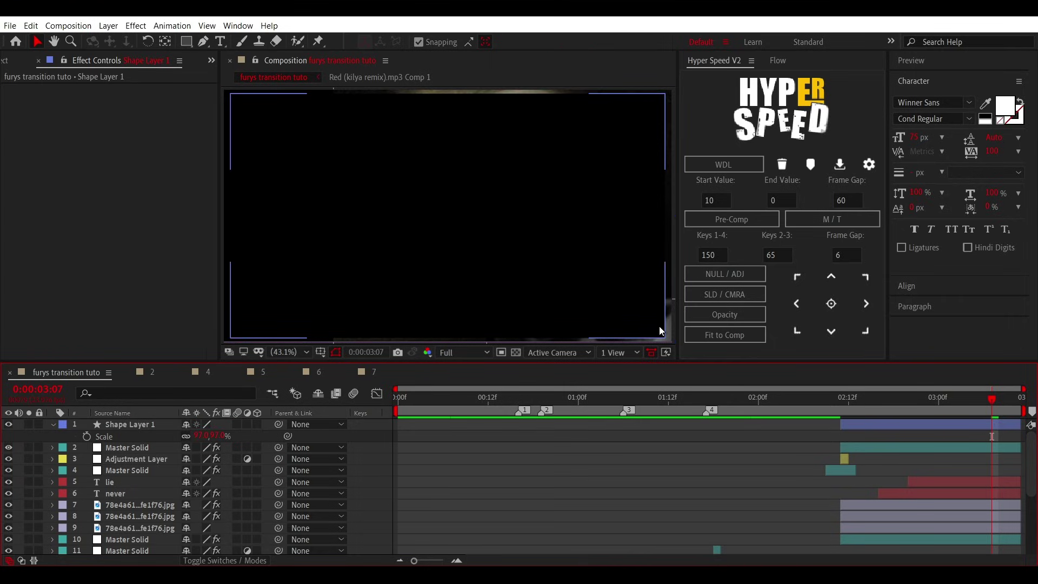
Step: Set the shape layer's blending mode to Stencil Alpha and preview the result from 2:06
{"action": "right_click", "coordinate": [920, 423]}
{"action": "mouse_move", "coordinate": [943, 232]}
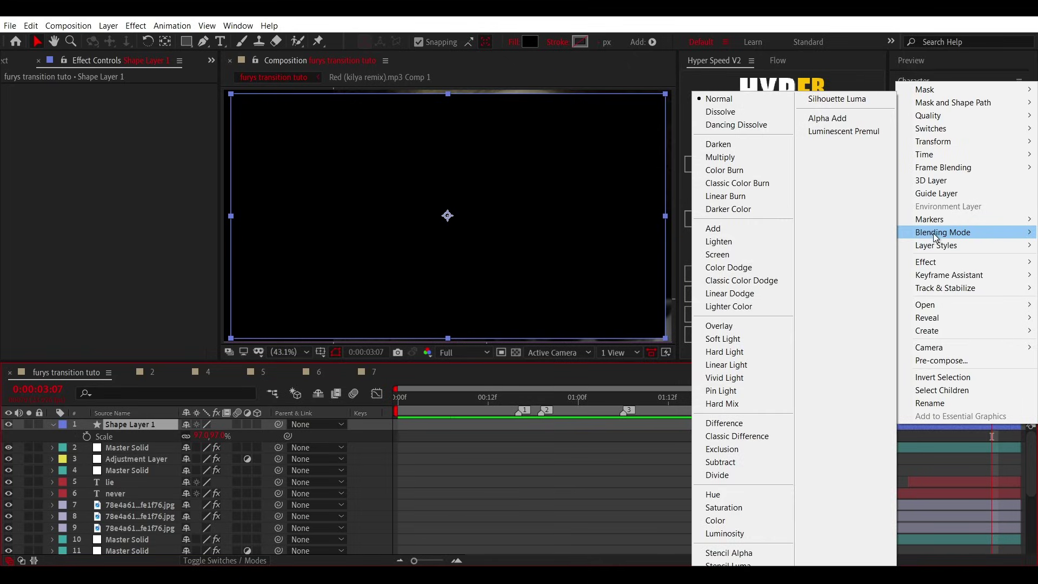
{"action": "left_click", "coordinate": [729, 552]}
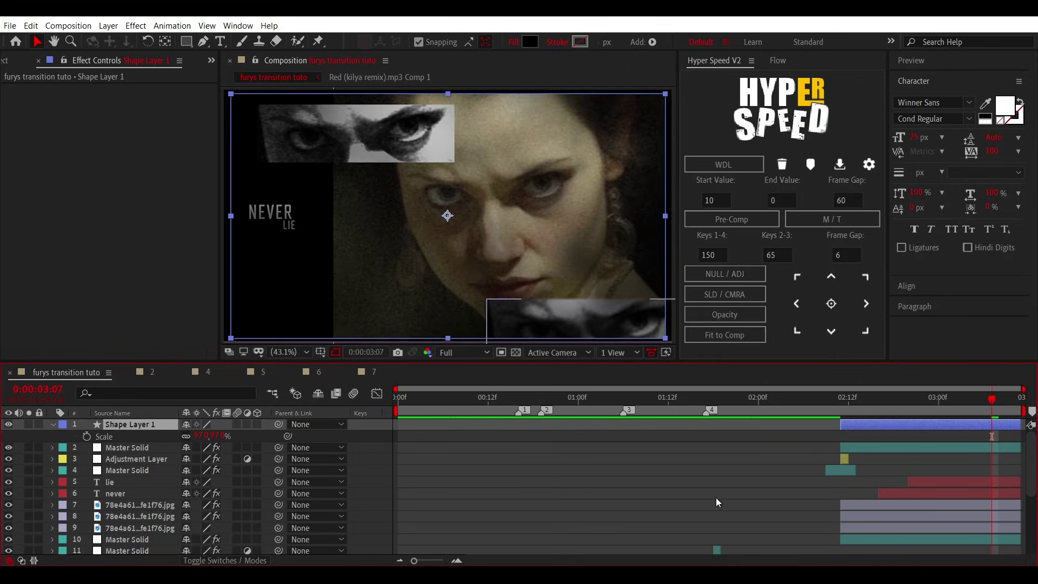
{"action": "left_click", "coordinate": [803, 409]}
{"action": "key", "text": "space"}
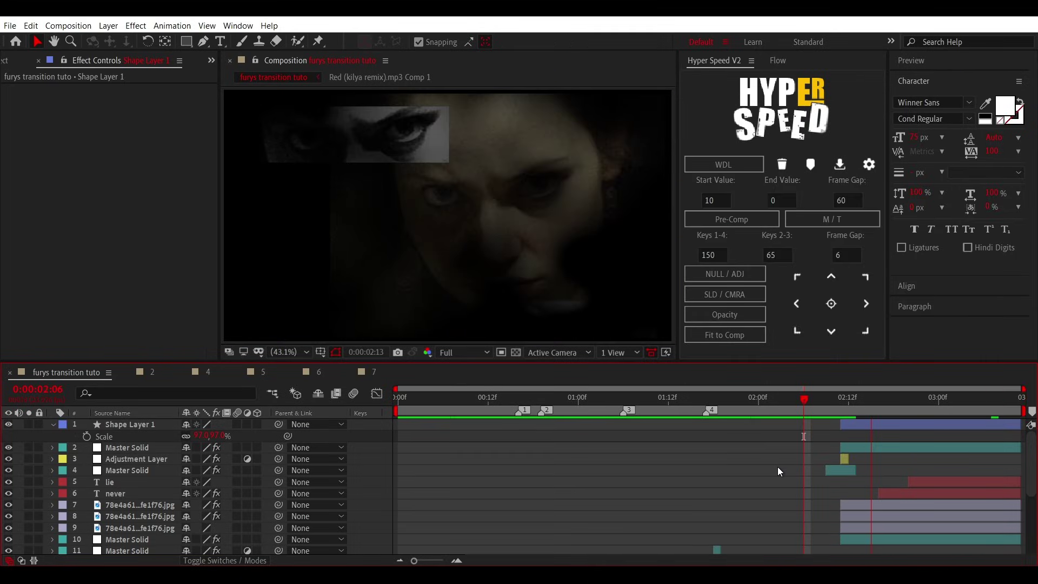